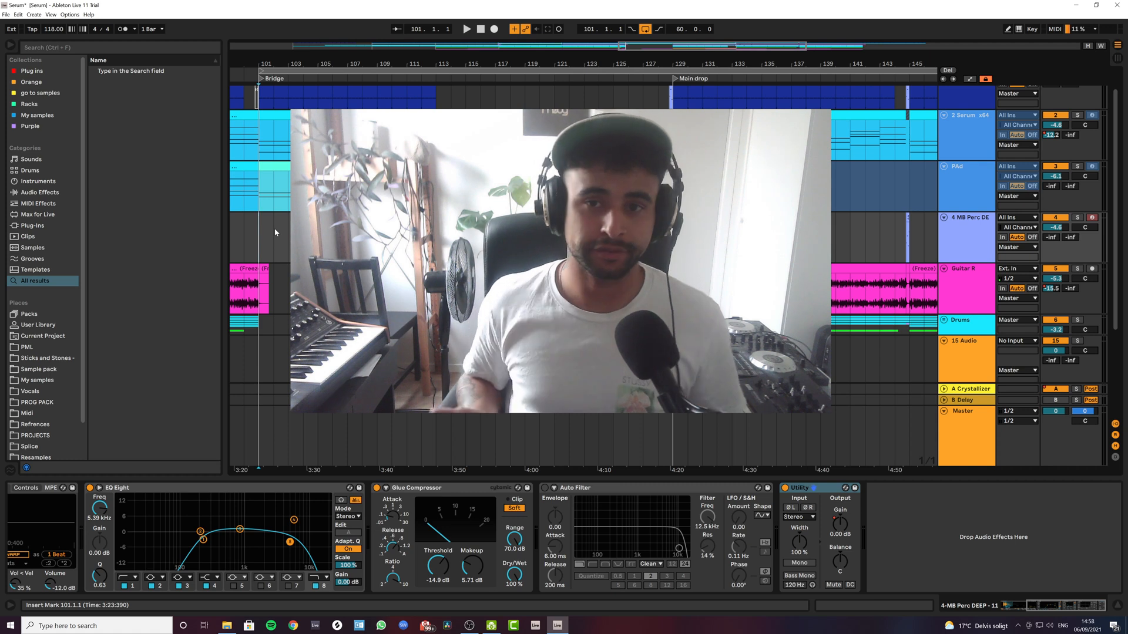
Step: Play the arrangement from bar 113 in the Bridge through into the Main drop
drag(412, 63, 413, 63)
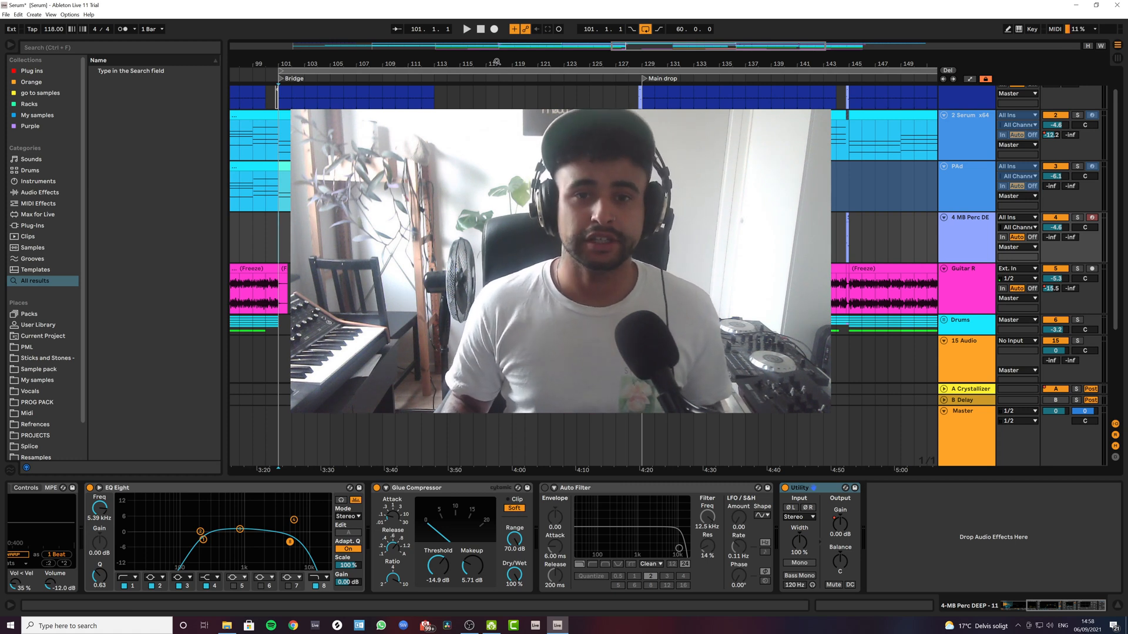
drag(496, 61, 496, 79)
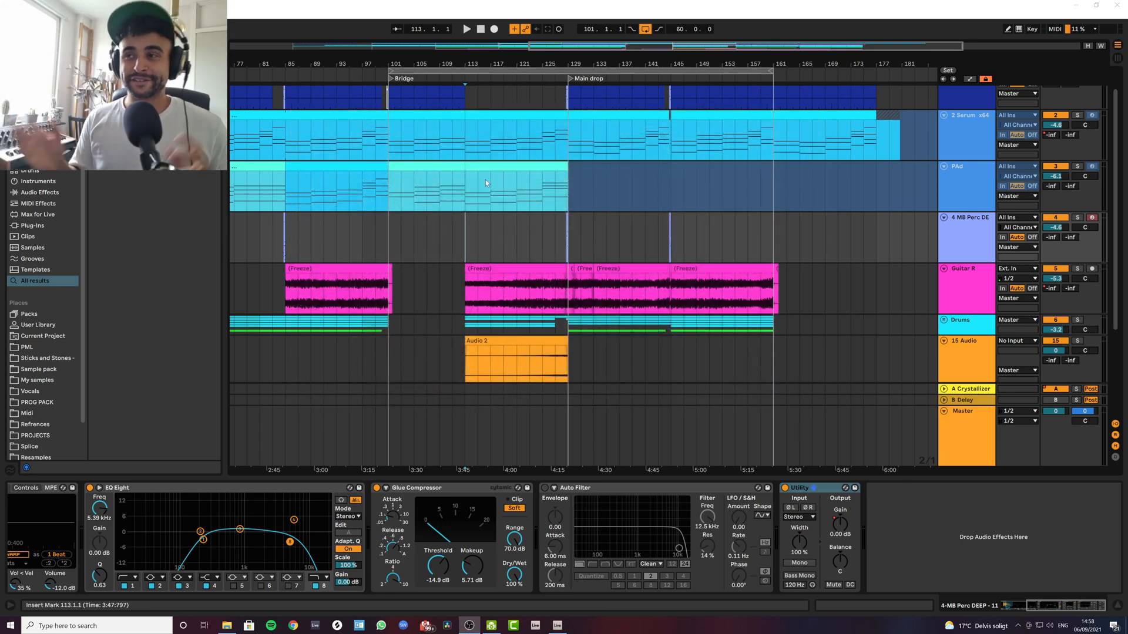
click(471, 235)
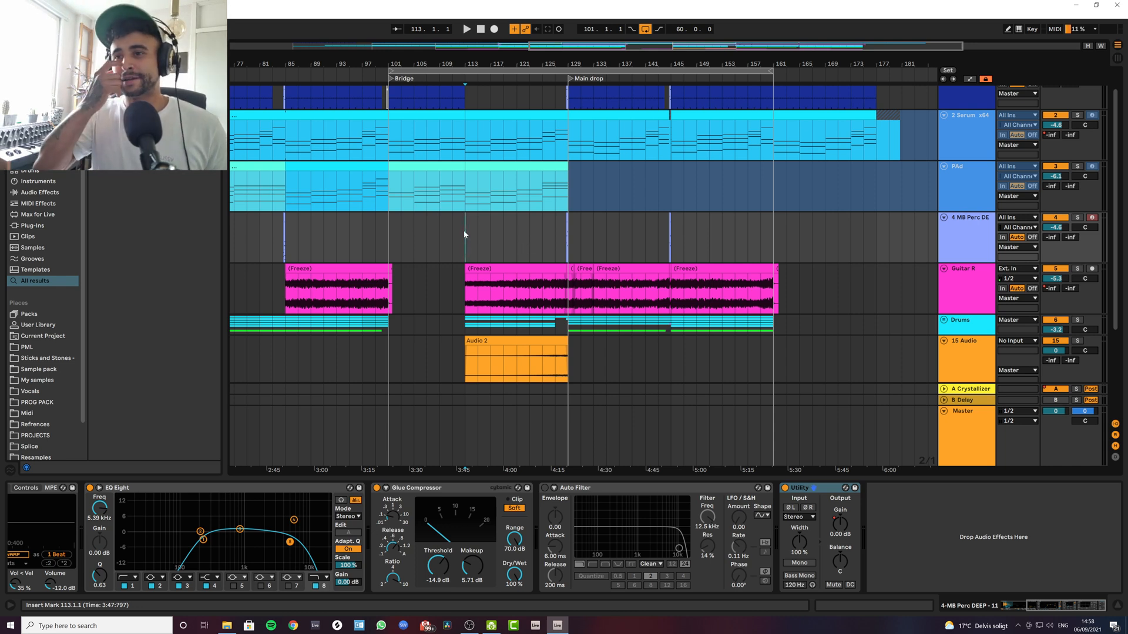
key(space)
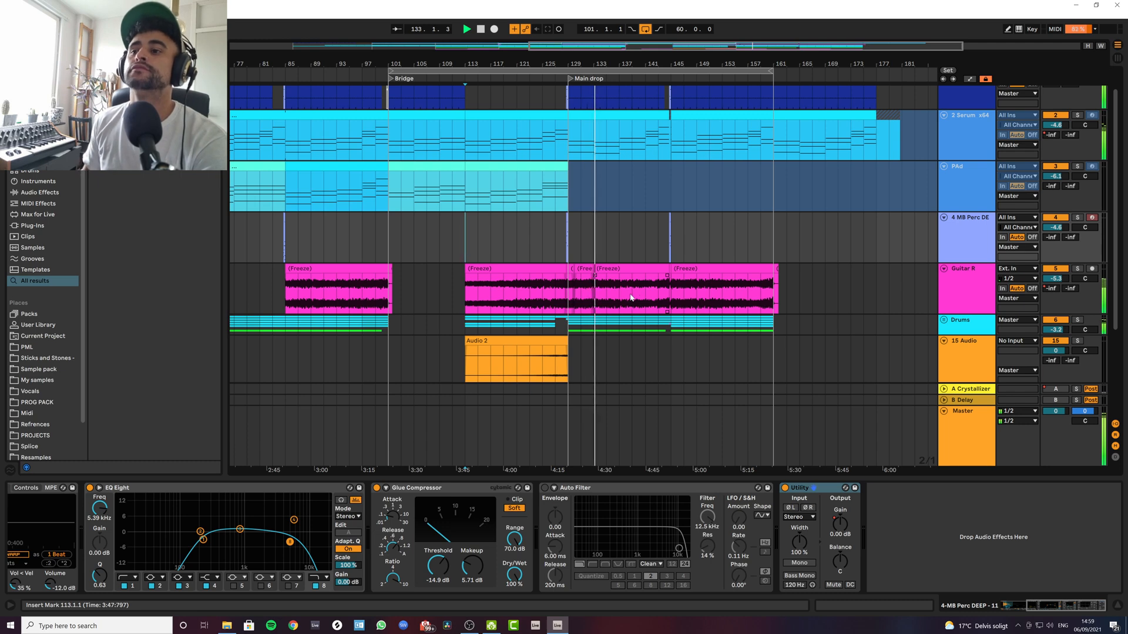
key(space)
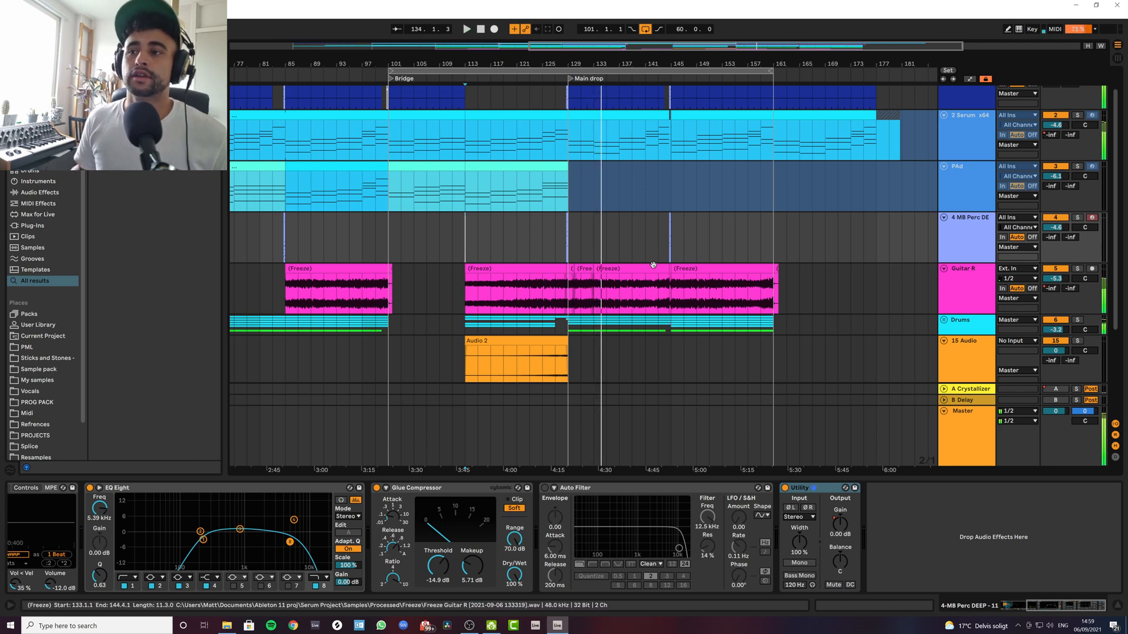
Step: Play the Main drop section from bar 141
drag(682, 67, 589, 290)
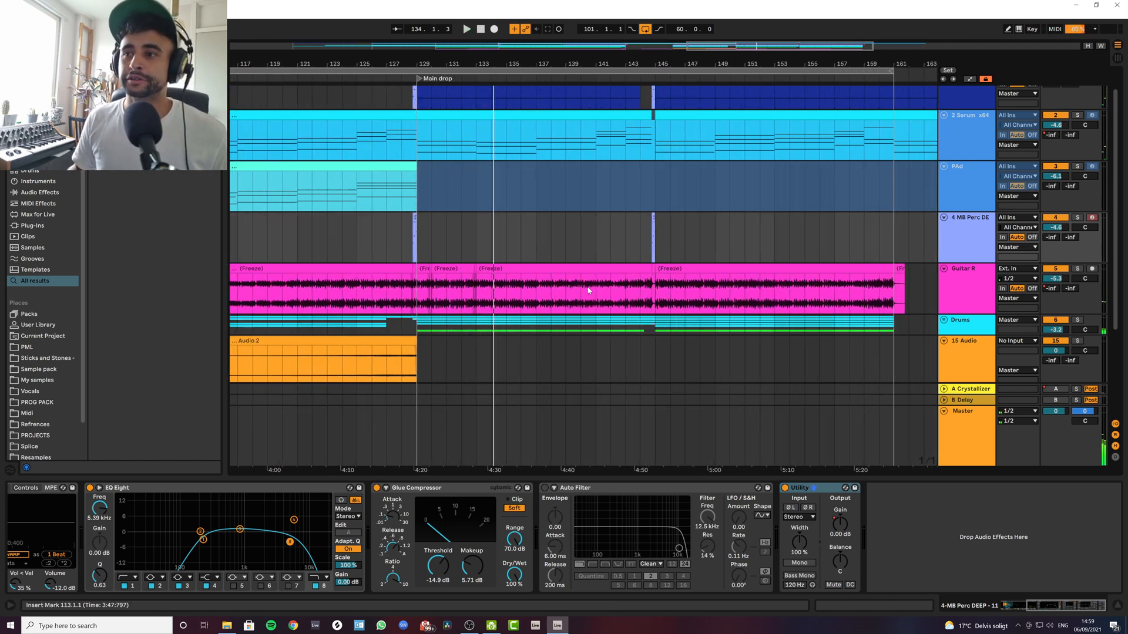
click(595, 294)
key(space)
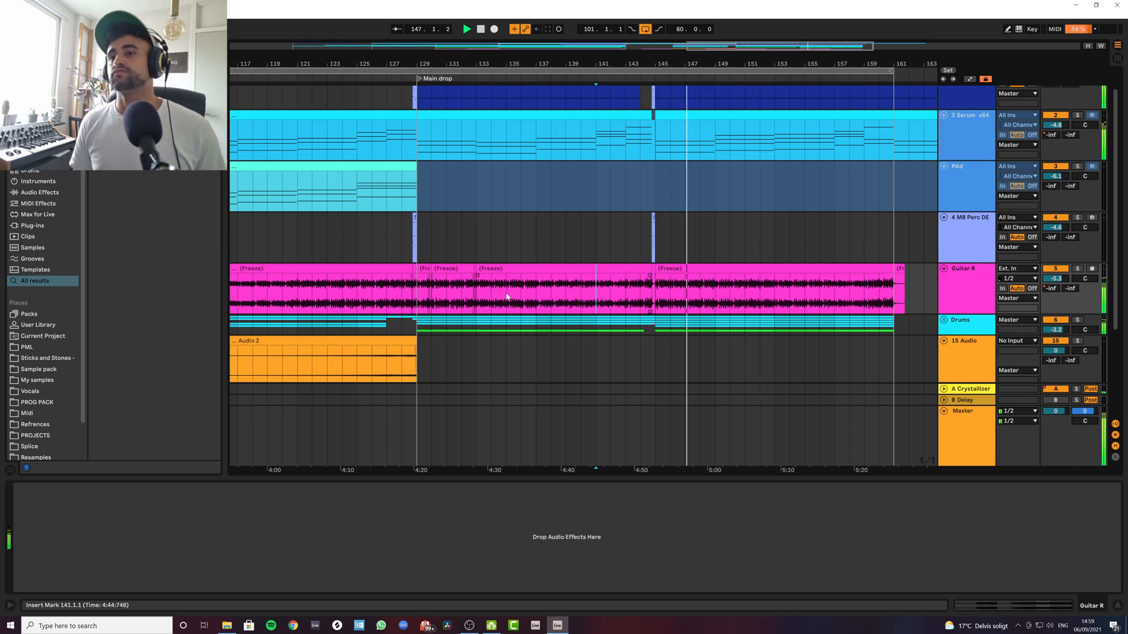
Step: Place the insert marker at bar 101, at the start of the Bridge, and stop playback
drag(376, 64, 406, 38)
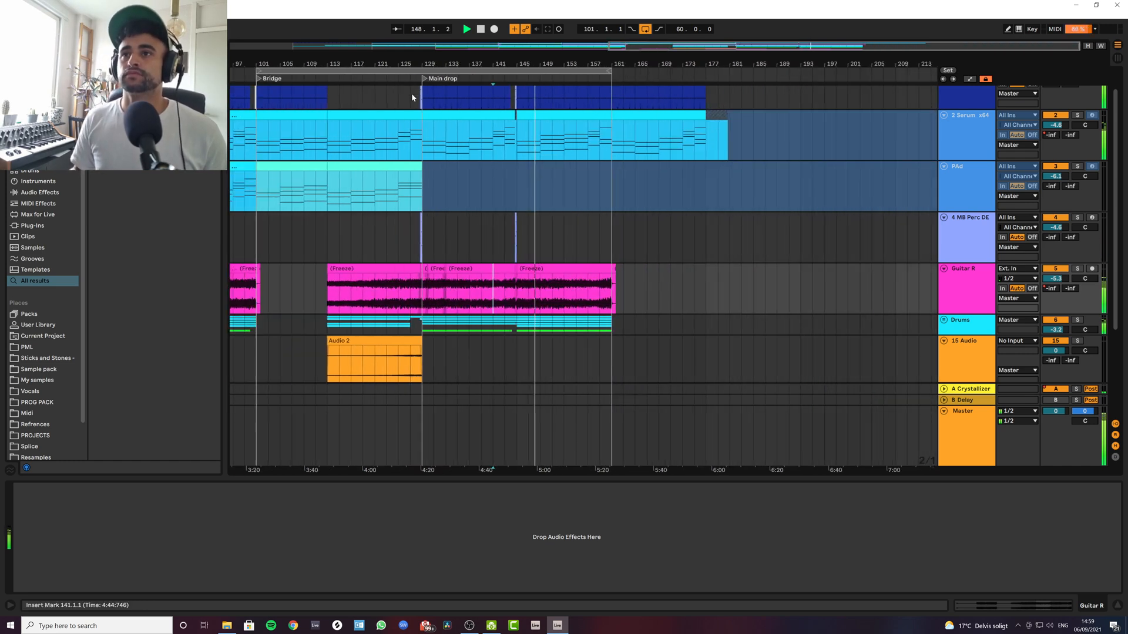
click(259, 247)
key(space)
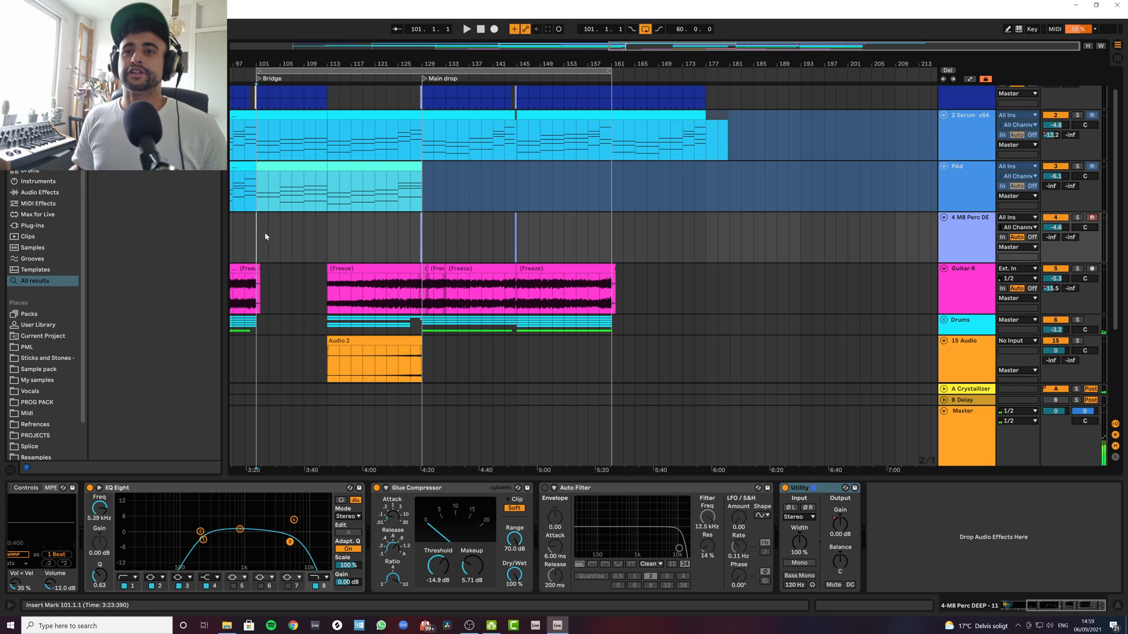
drag(277, 58, 347, 68)
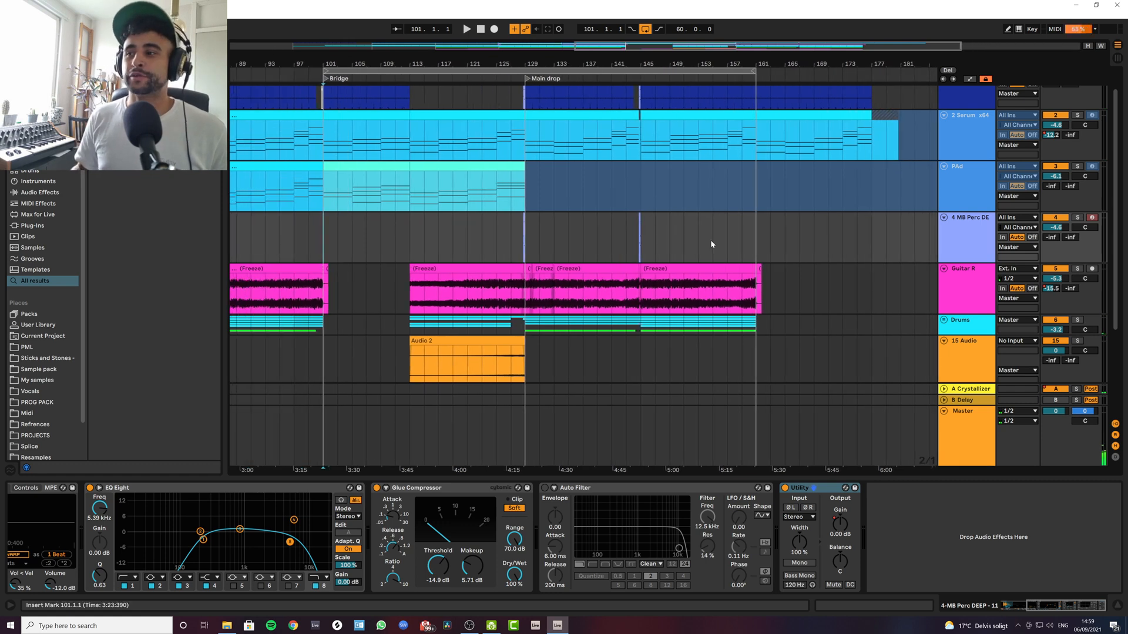
Step: Fold the 15 Audio group and the 16 vocal track, and look over the remaining tracks
click(943, 341)
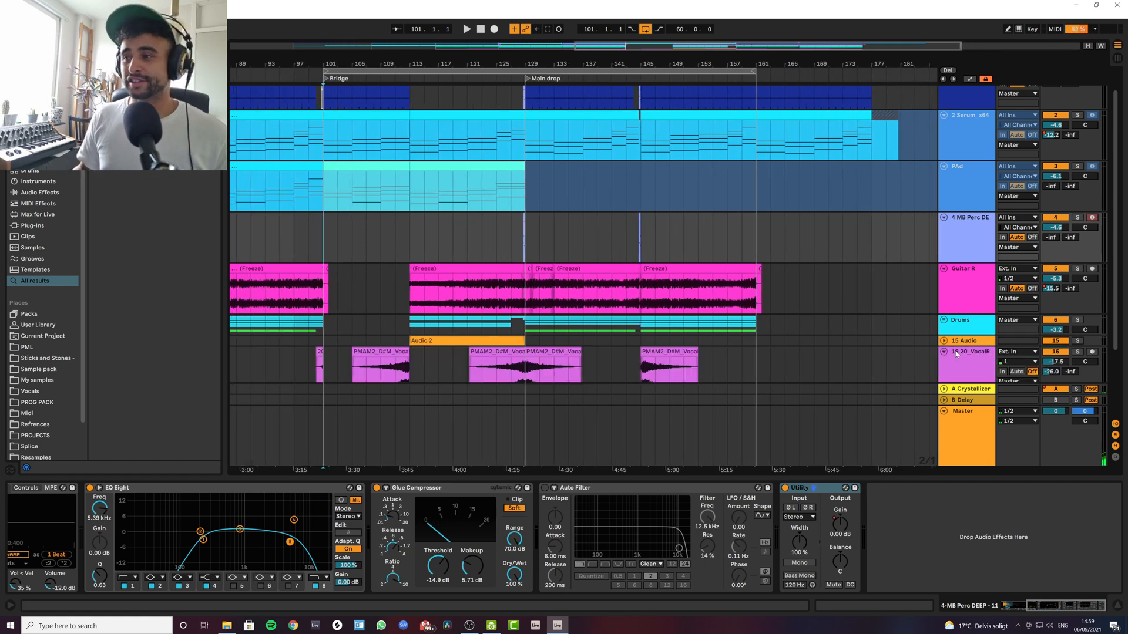
click(944, 351)
scroll(959, 322, down, 3)
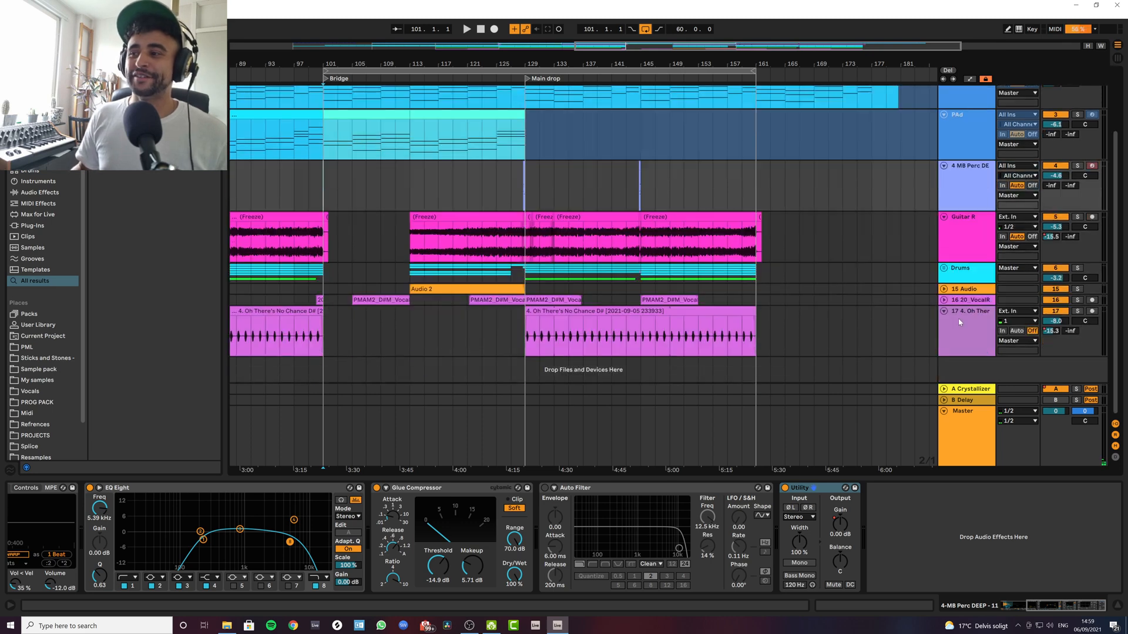
scroll(985, 311, up, 3)
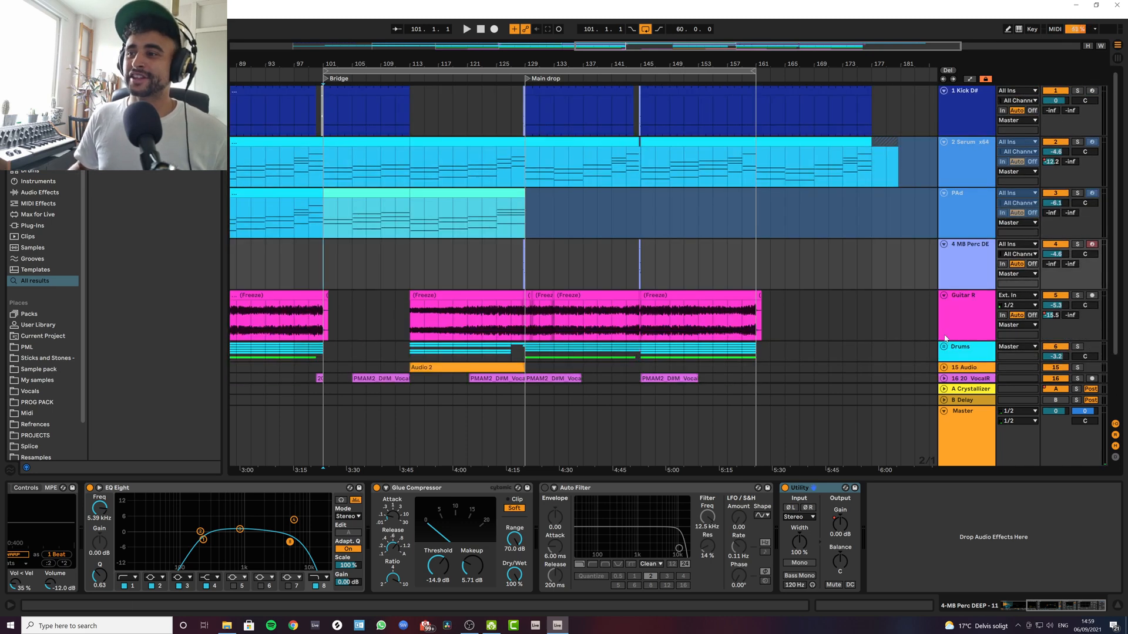
scroll(946, 340, down, 3)
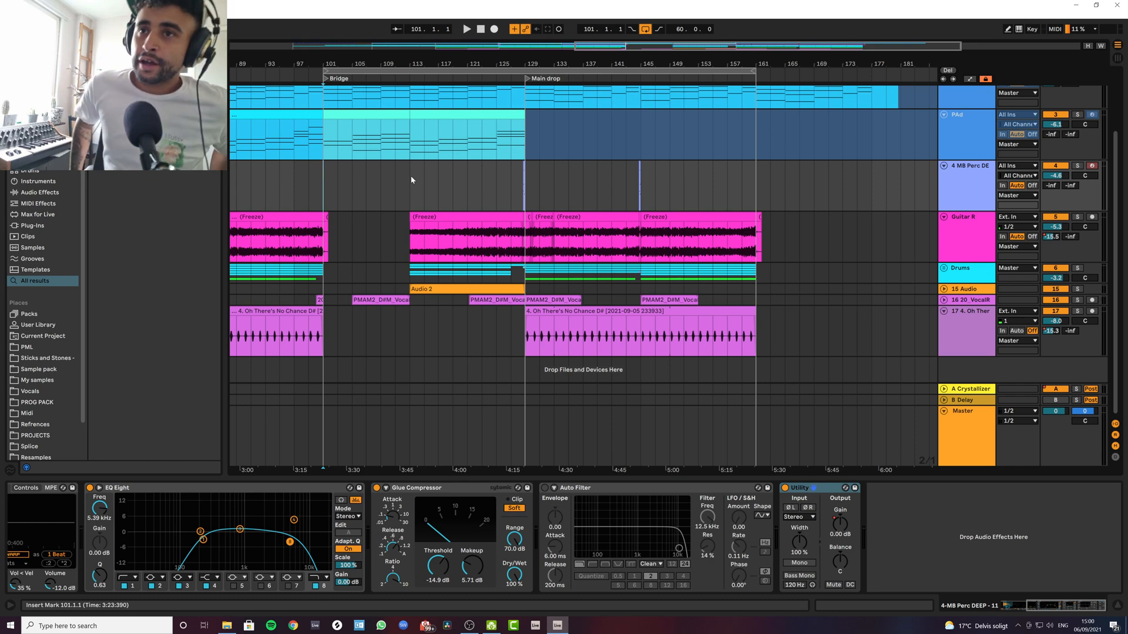
scroll(411, 200, up, 3)
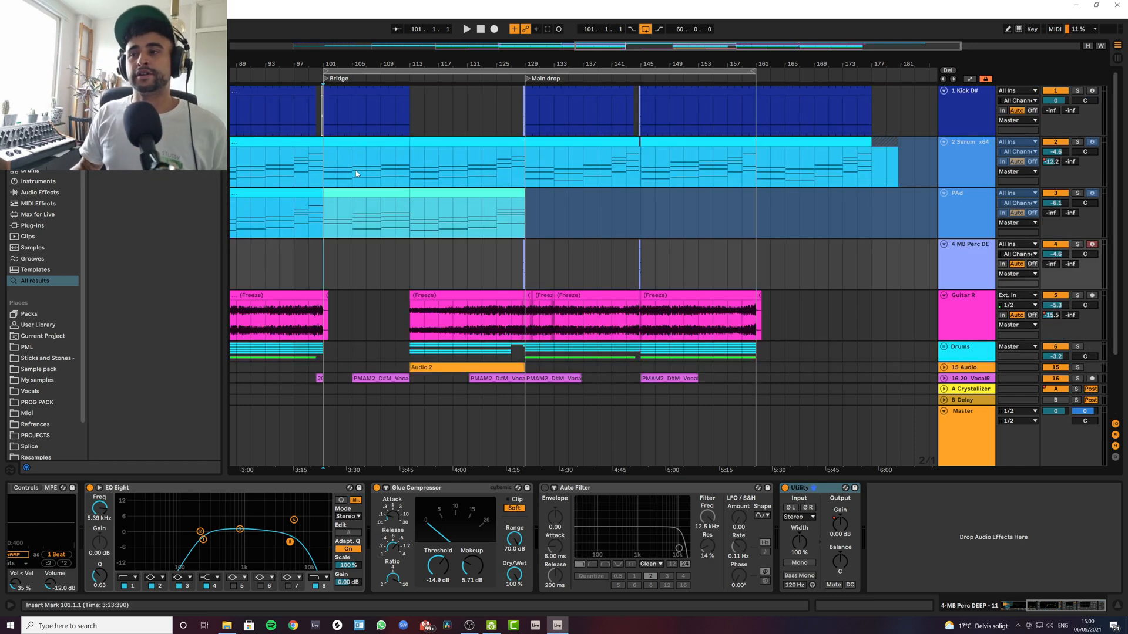
Step: Solo the 2 Serum track and briefly play its Bridge clip from bar 113
click(353, 145)
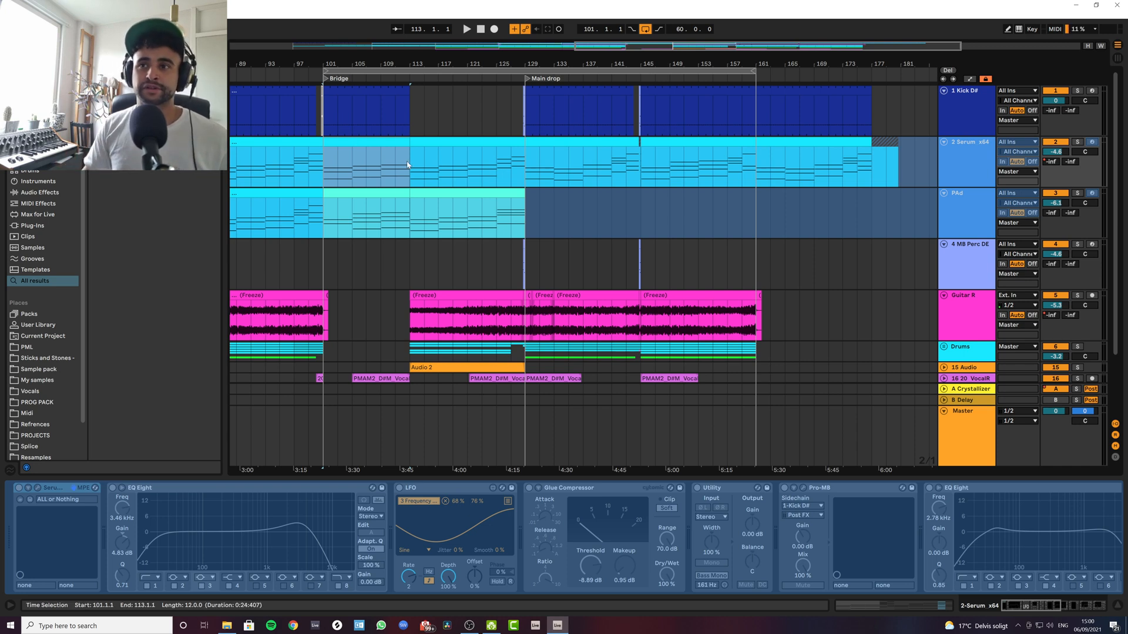
click(480, 139)
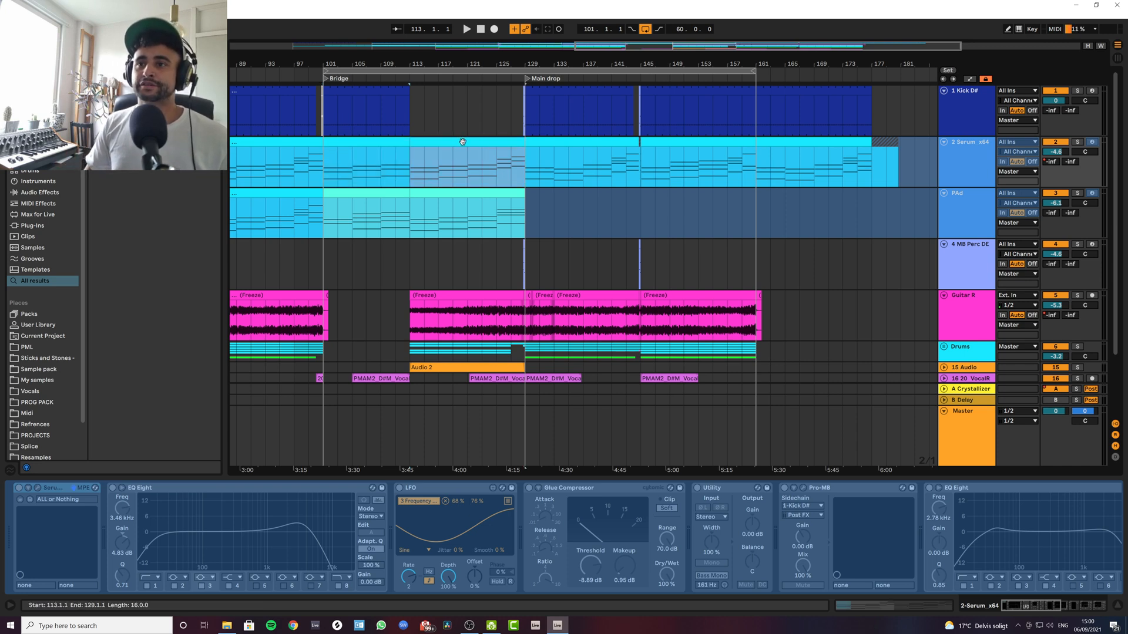
key(s)
key(space)
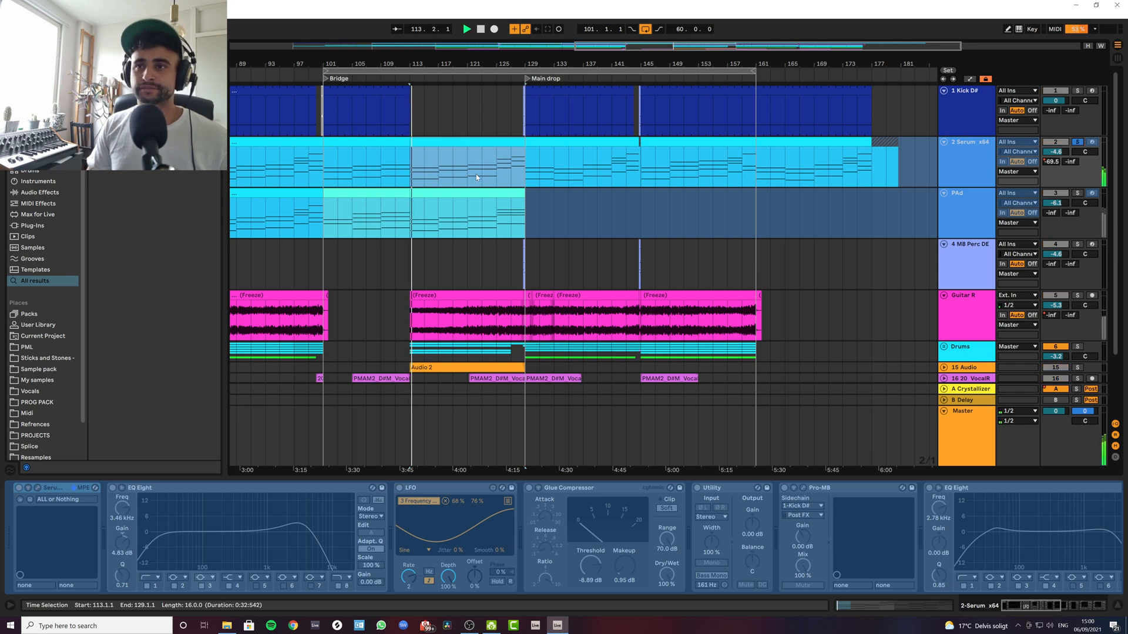
key(space)
Step: Play the soloed Serum track from bar 129, at the start of the Main drop
click(526, 169)
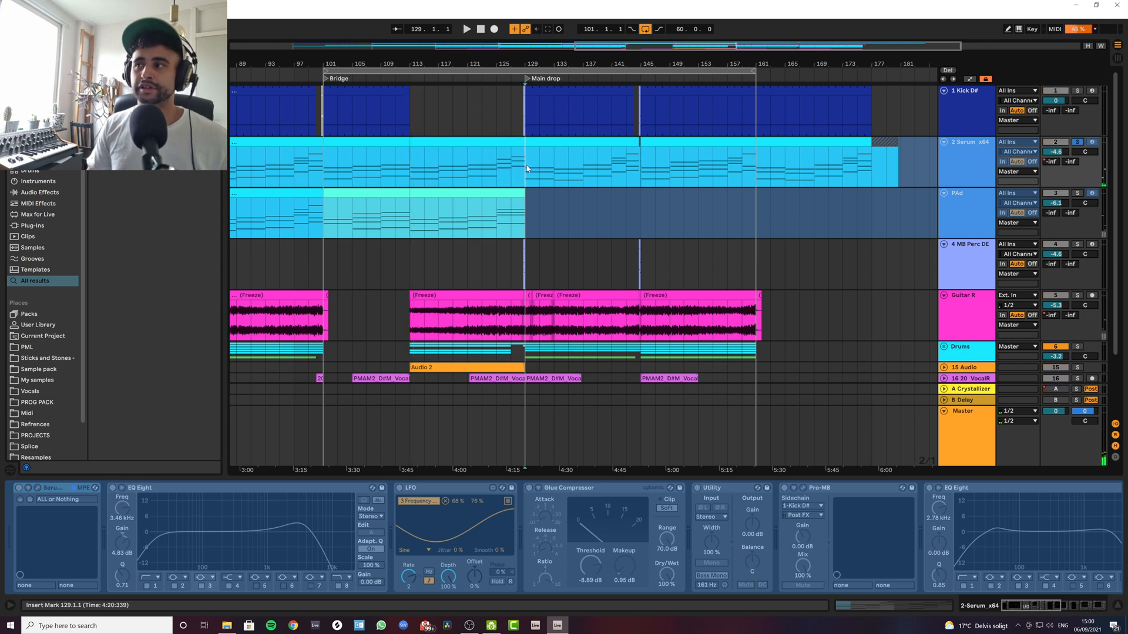
key(space)
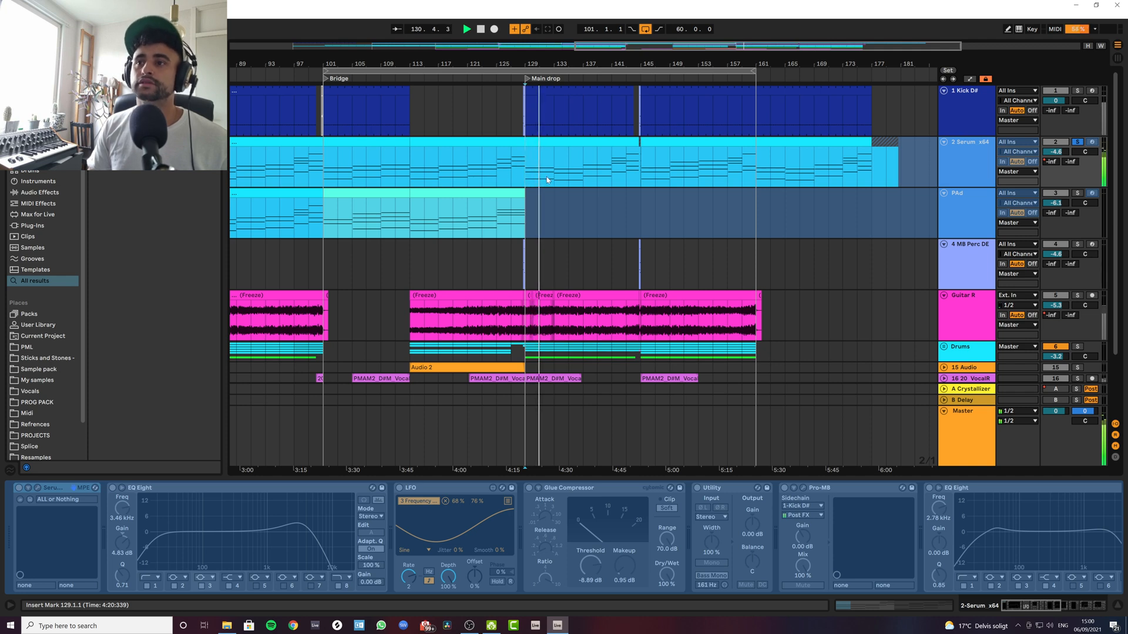
key(space)
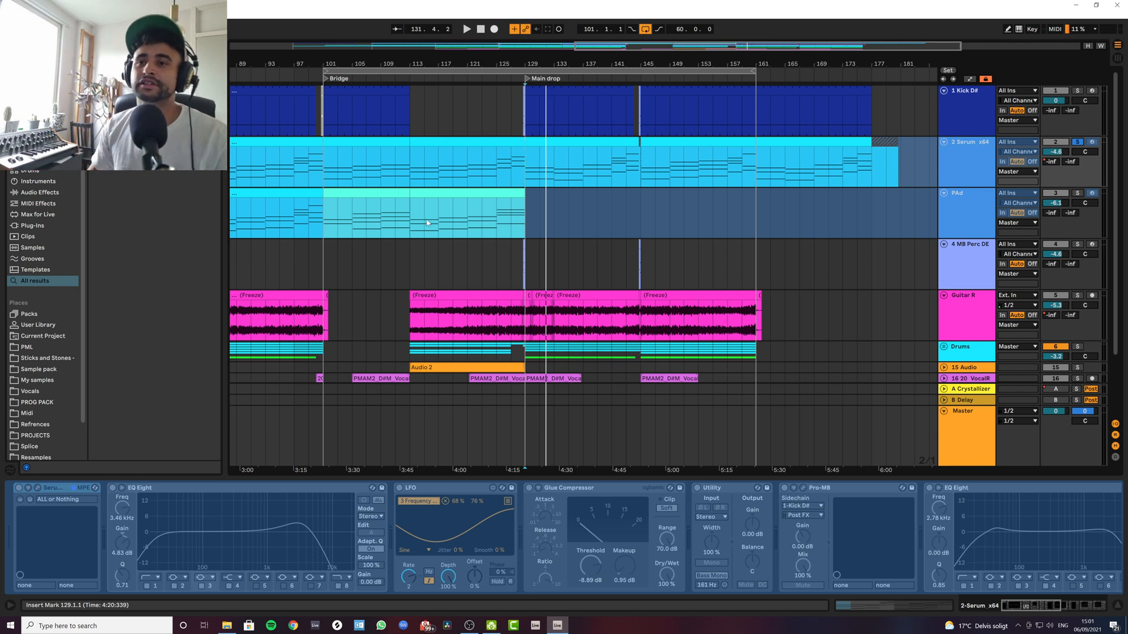
Step: Bring the two Auto Filters at the end of the Serum track's device chain into view and restore the nudged clip to bar 113
click(428, 145)
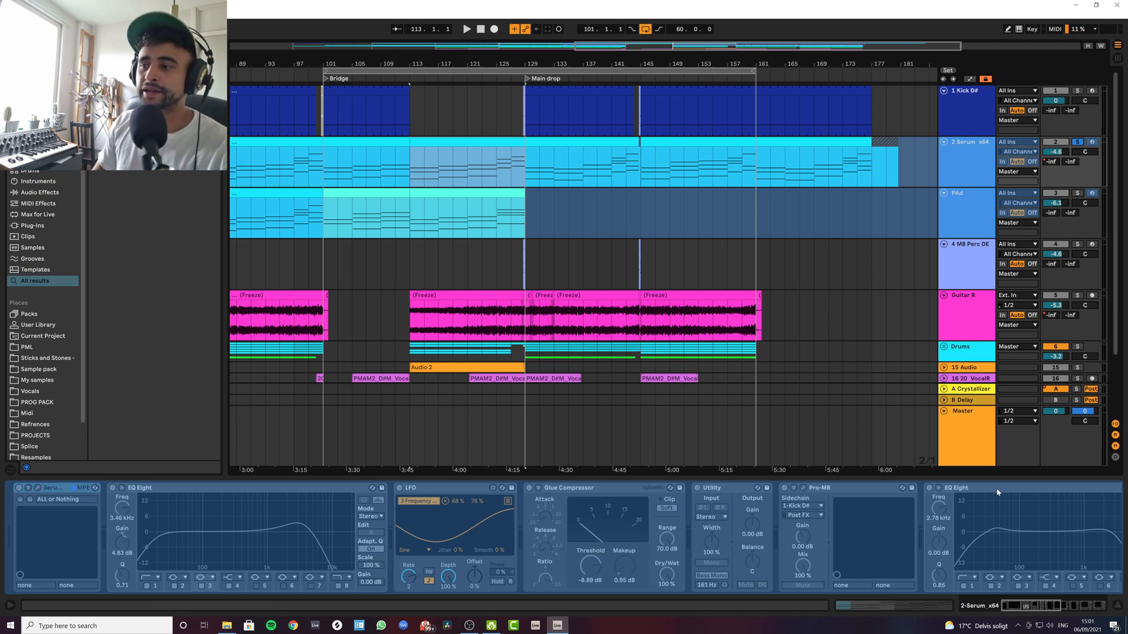
key(Right)
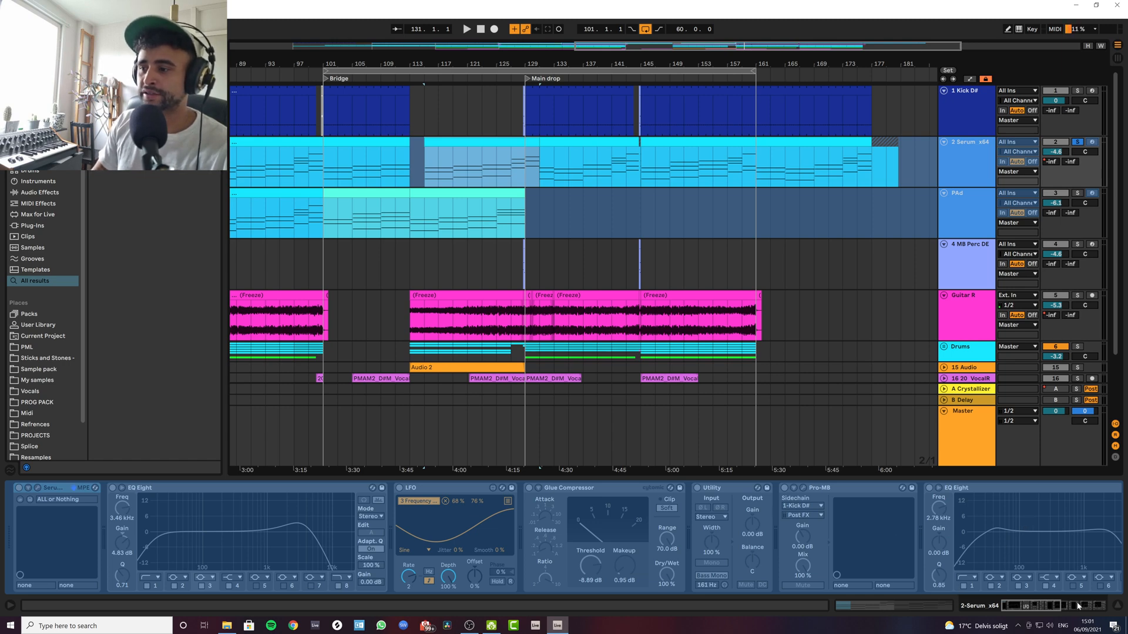
mouse_move(1078, 605)
mouse_down()
mouse_move(1054, 607)
mouse_move(1083, 600)
mouse_up()
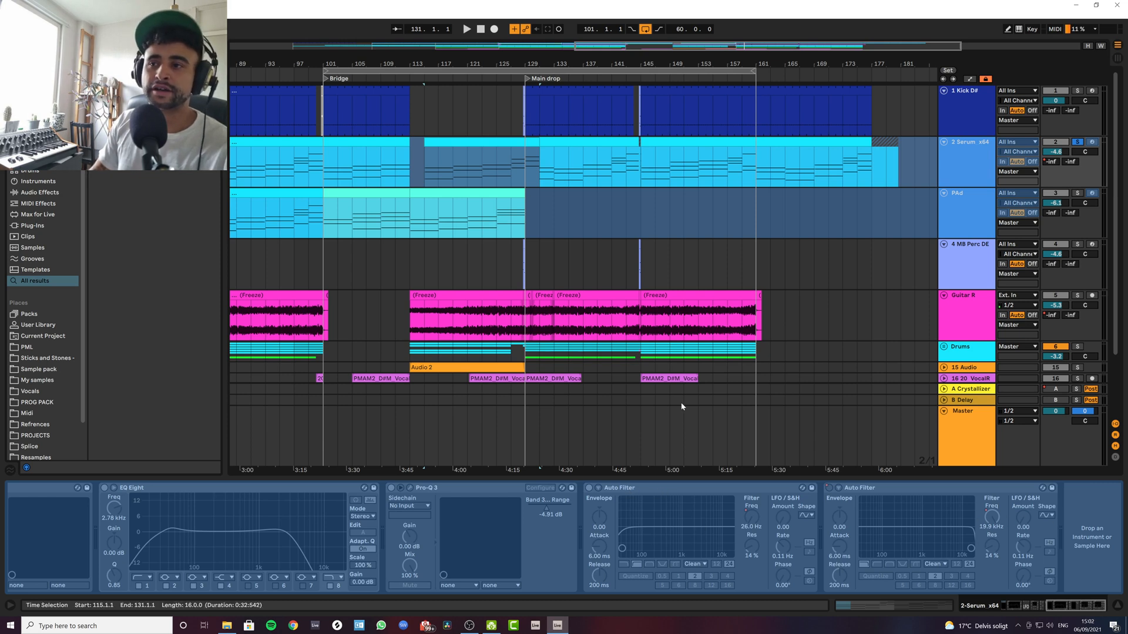
drag(476, 143, 461, 143)
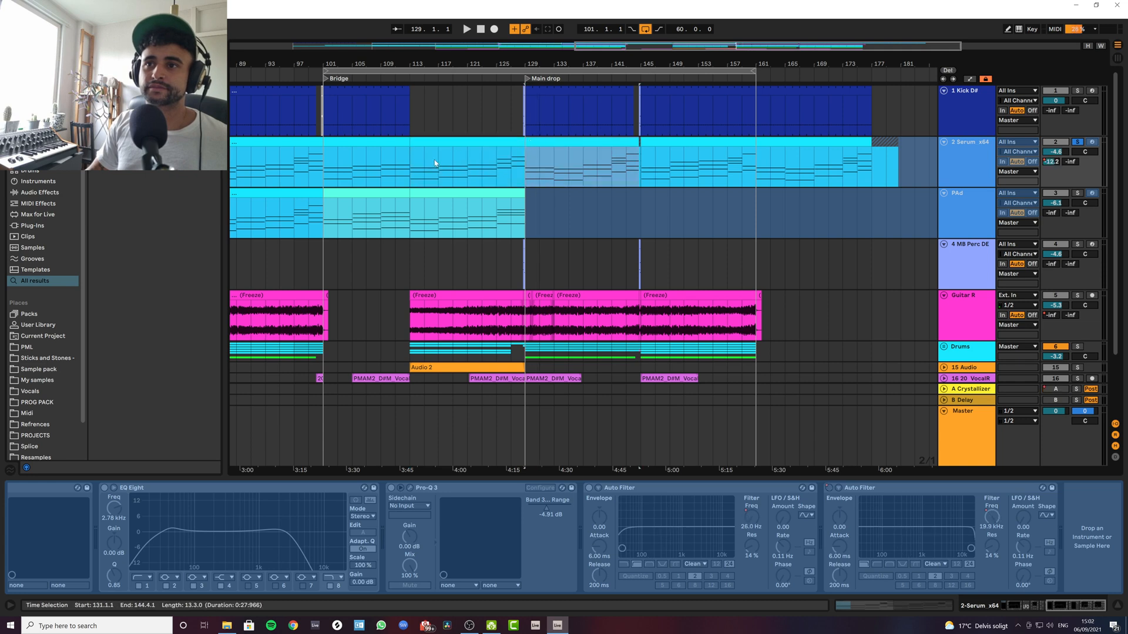
Step: Play the soloed Serum track from bars 117 and 123 to hear the Auto Filter sweep through the Bridge
click(411, 172)
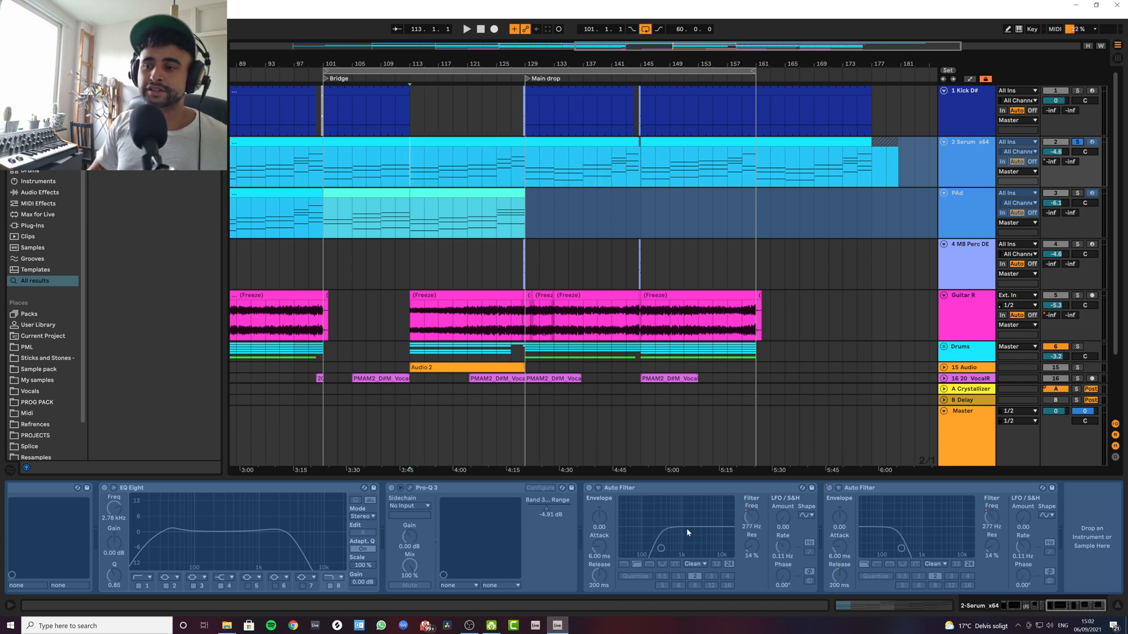
click(439, 175)
key(space)
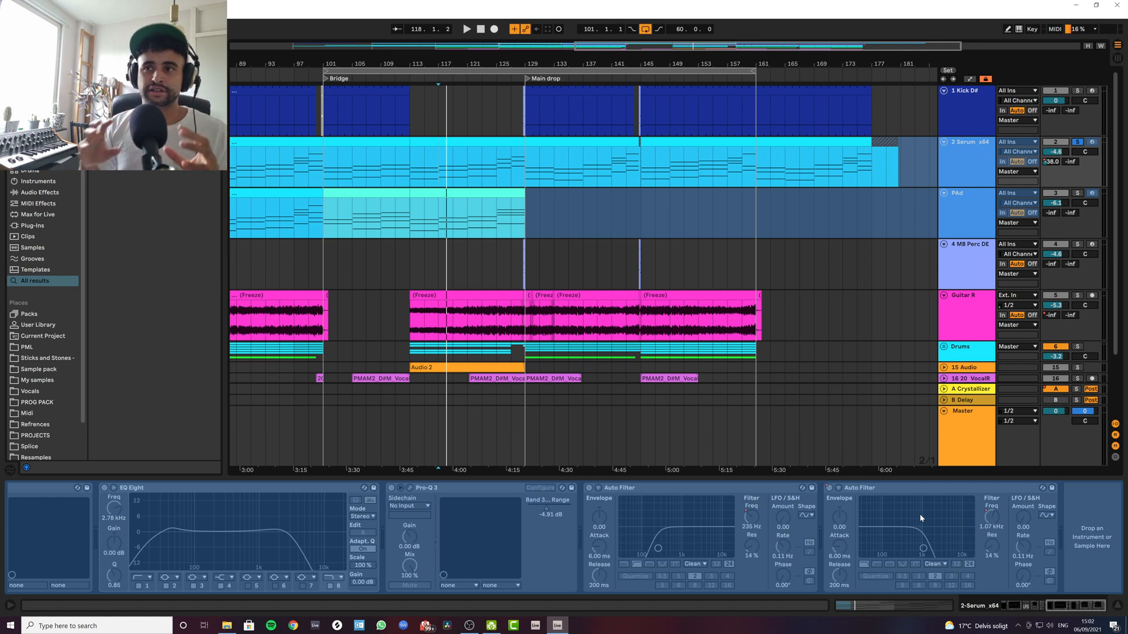
click(484, 171)
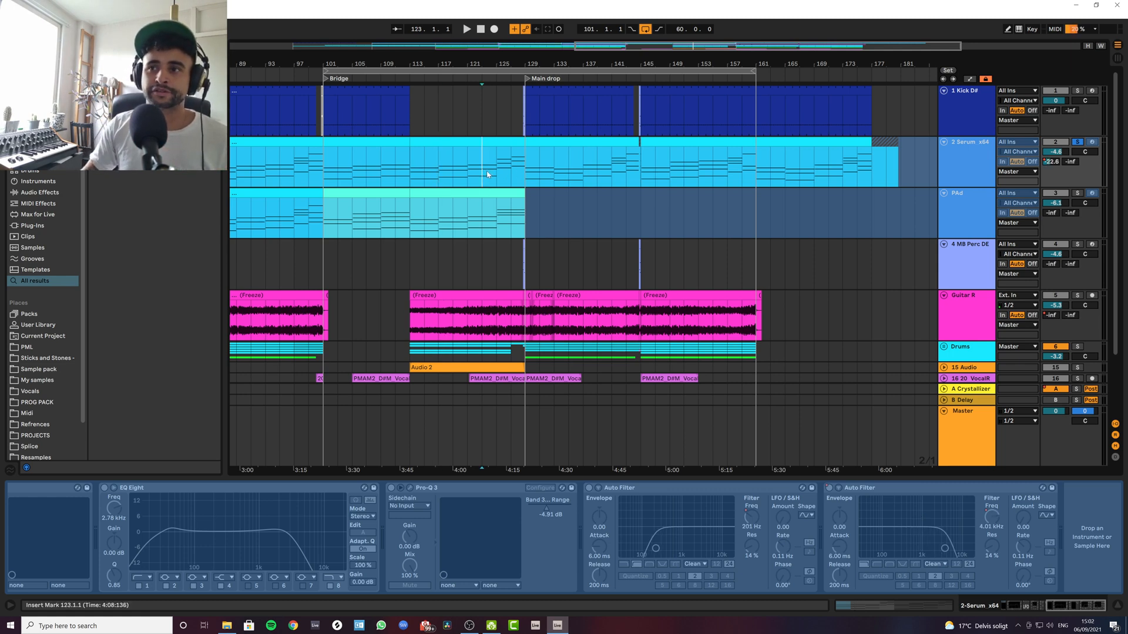
key(space)
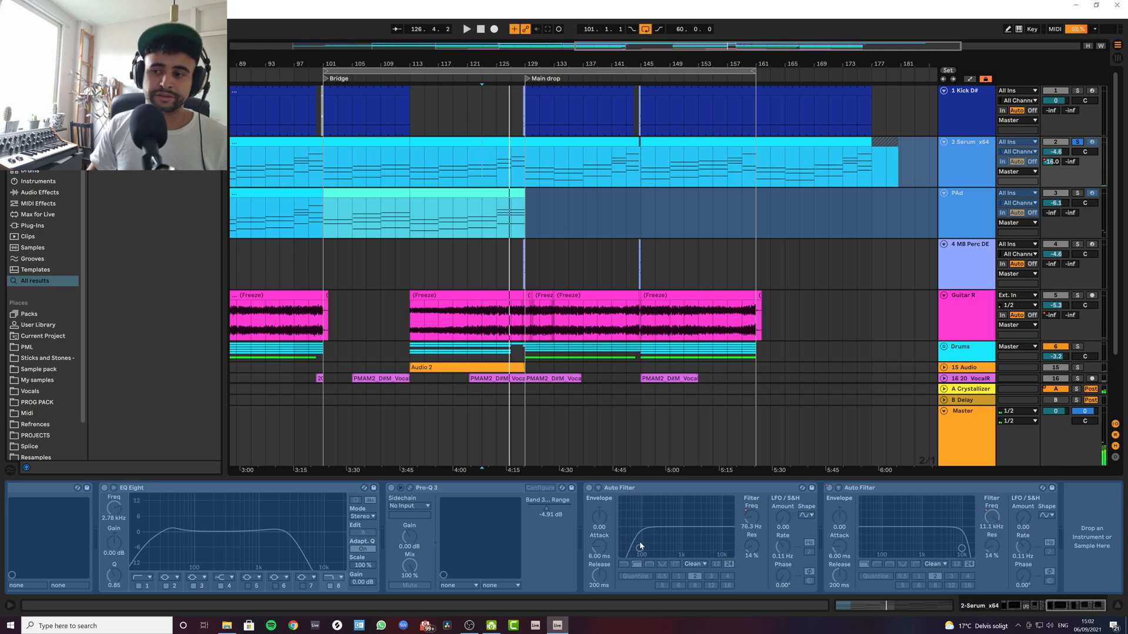
Step: Show the Master track's devices, and open the notes of the Serum clip starting at bar 113
click(947, 444)
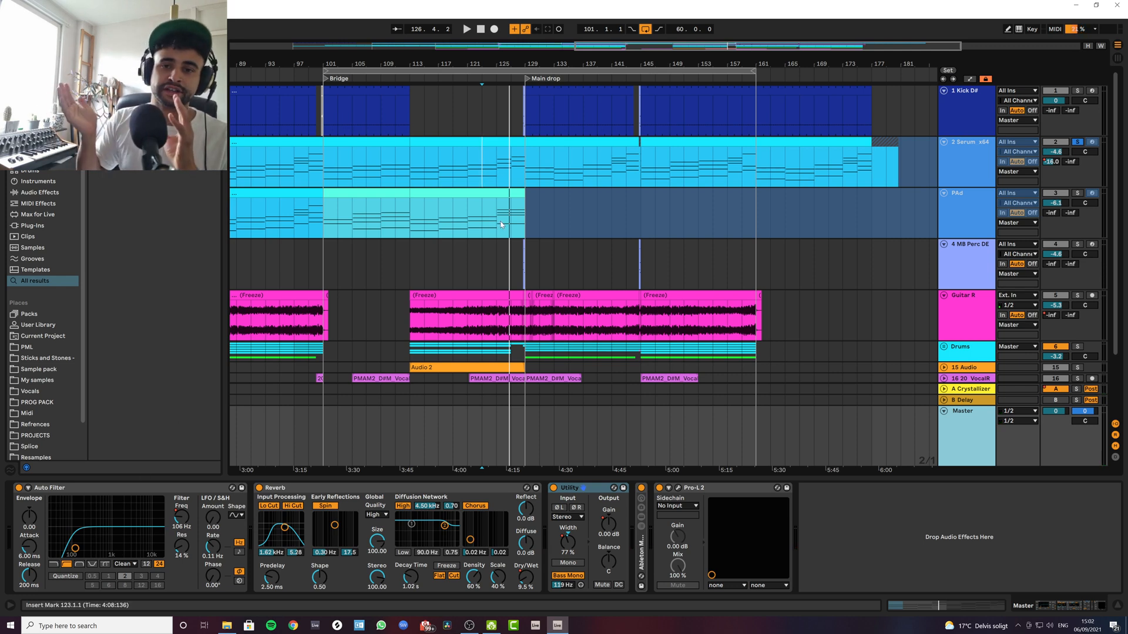
double_click(468, 144)
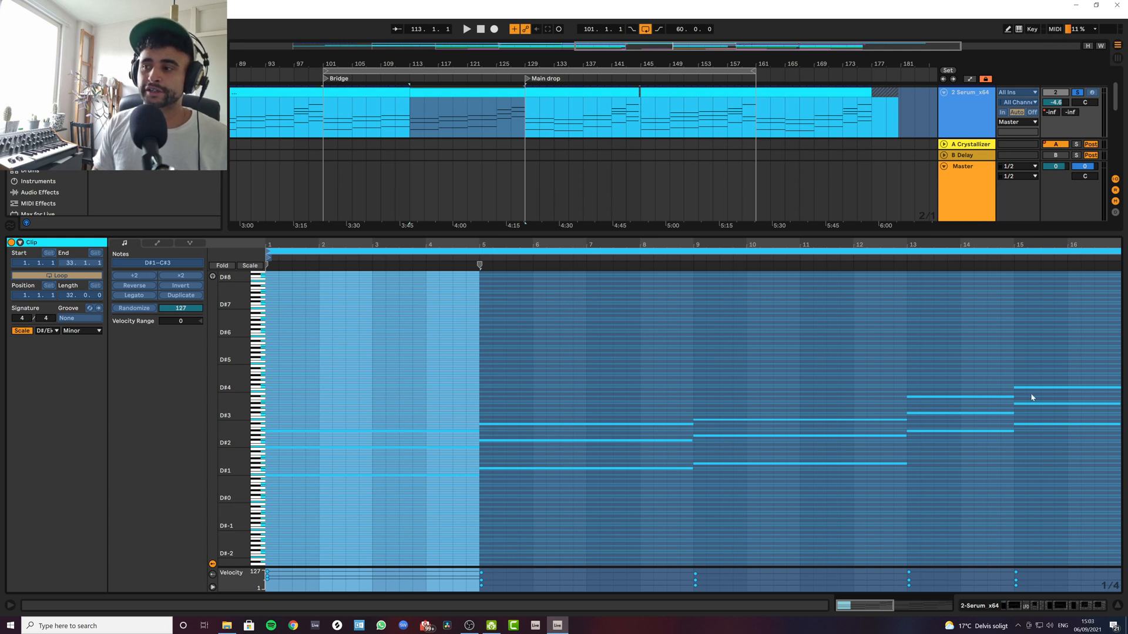
click(512, 111)
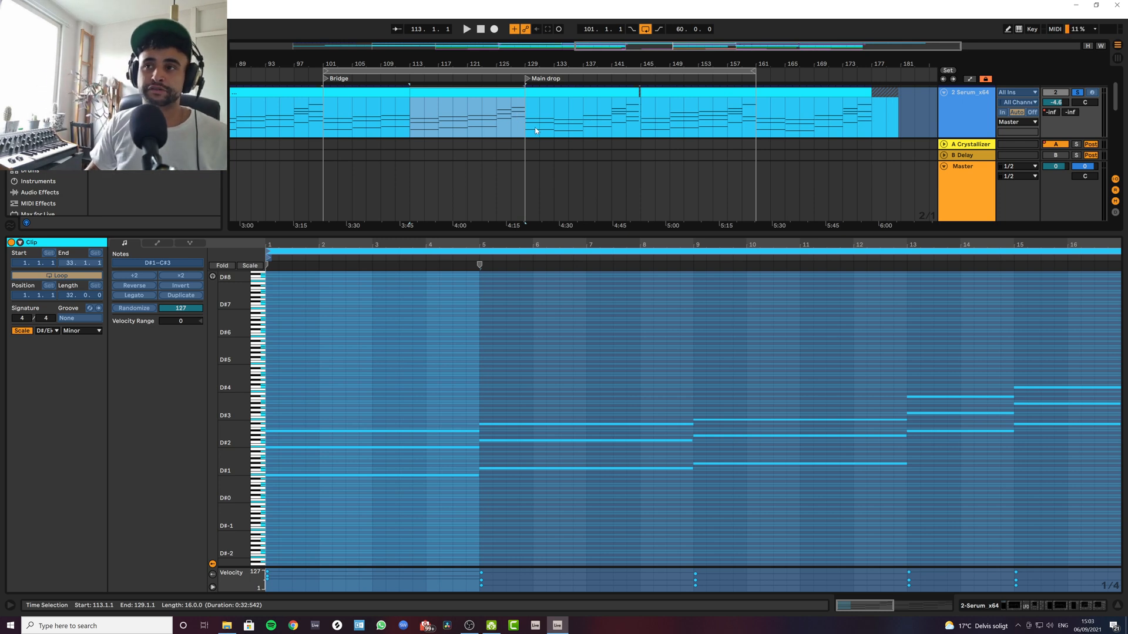
Step: Play the Serum clip from bar 125 into the Main drop and close the clip view
click(497, 116)
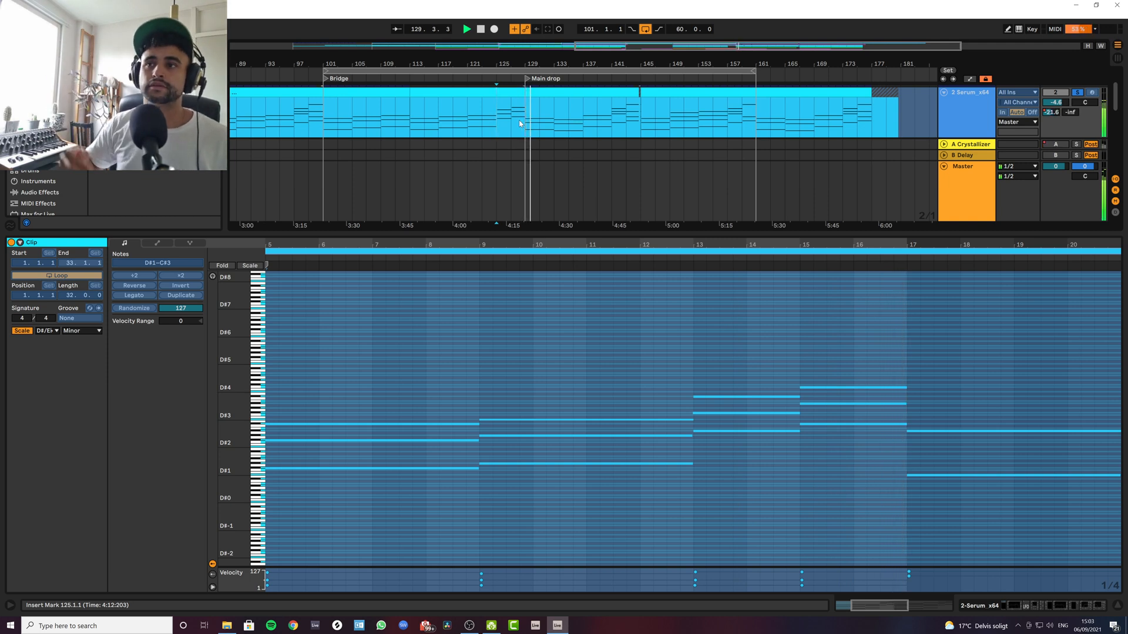
key(space)
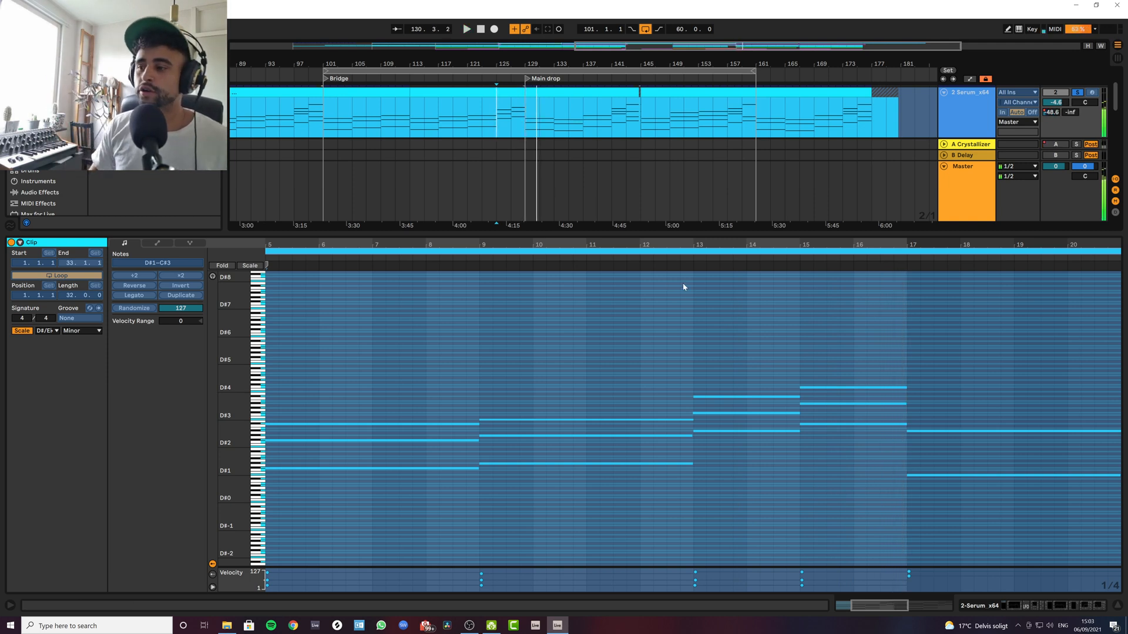
click(1116, 605)
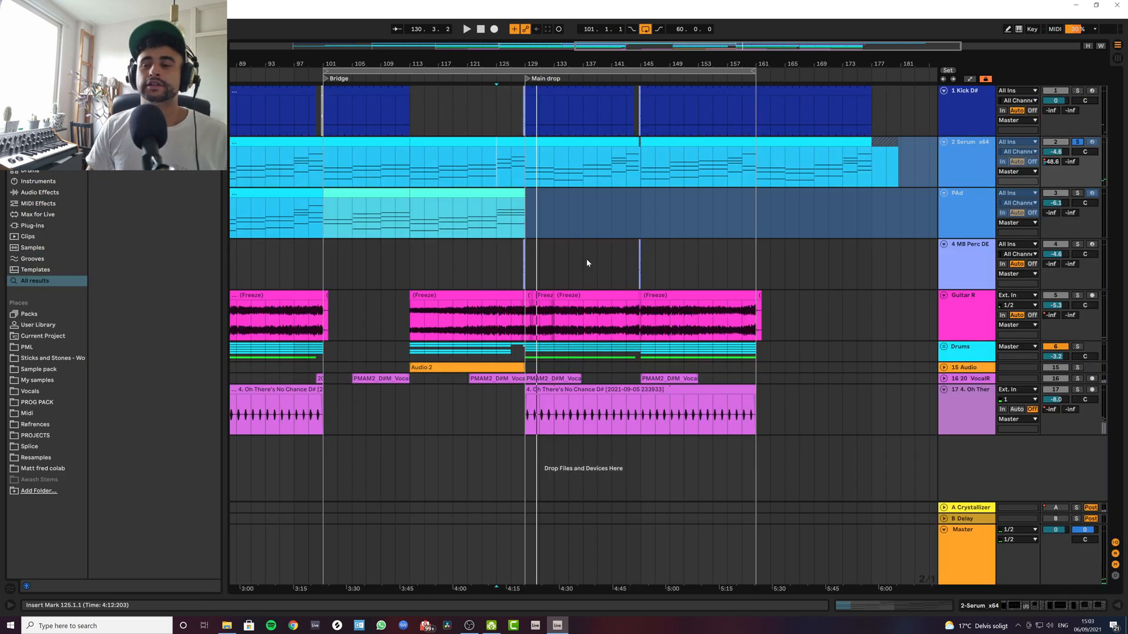
Step: Solo the PAd track and play its Bridge clip from bars 113, 117, 121 and 125
click(970, 220)
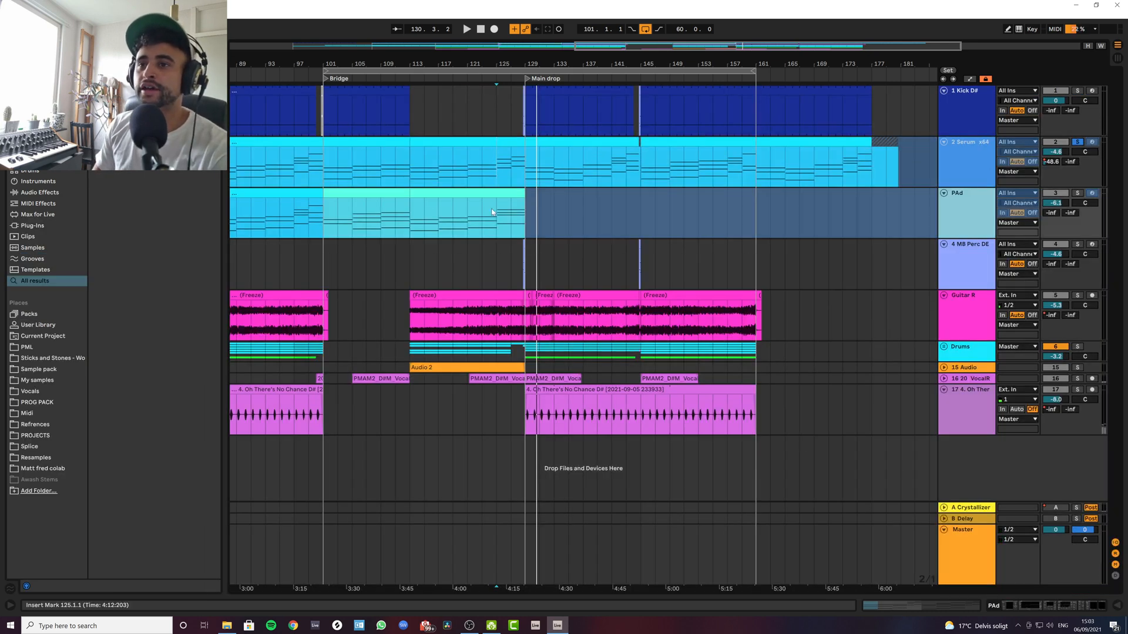
click(428, 195)
click(412, 229)
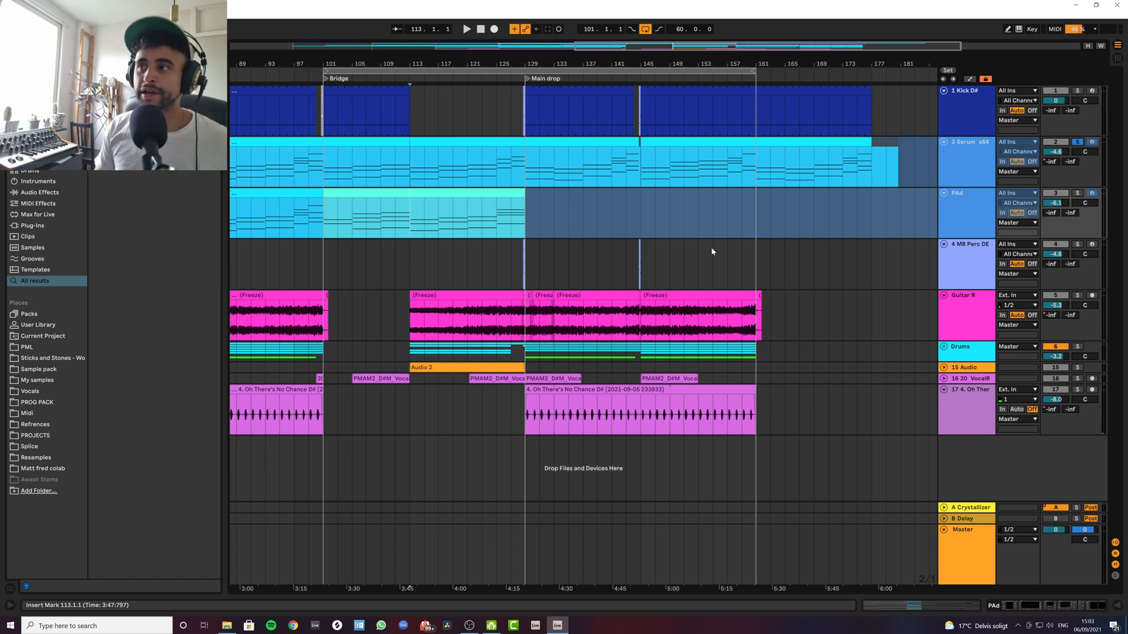
key(s)
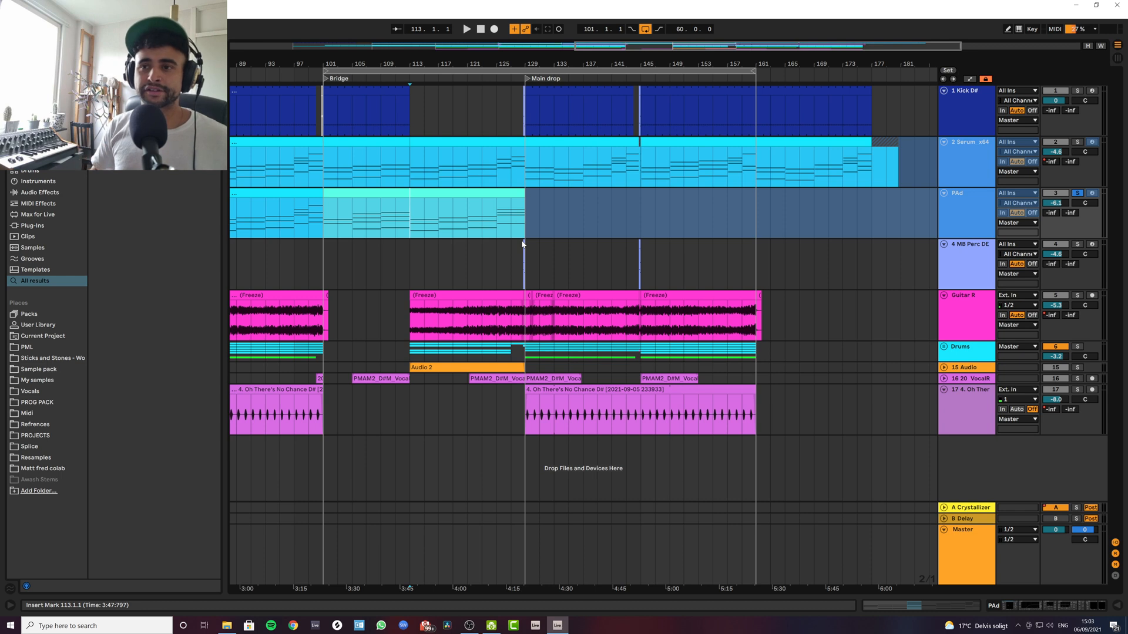
key(space)
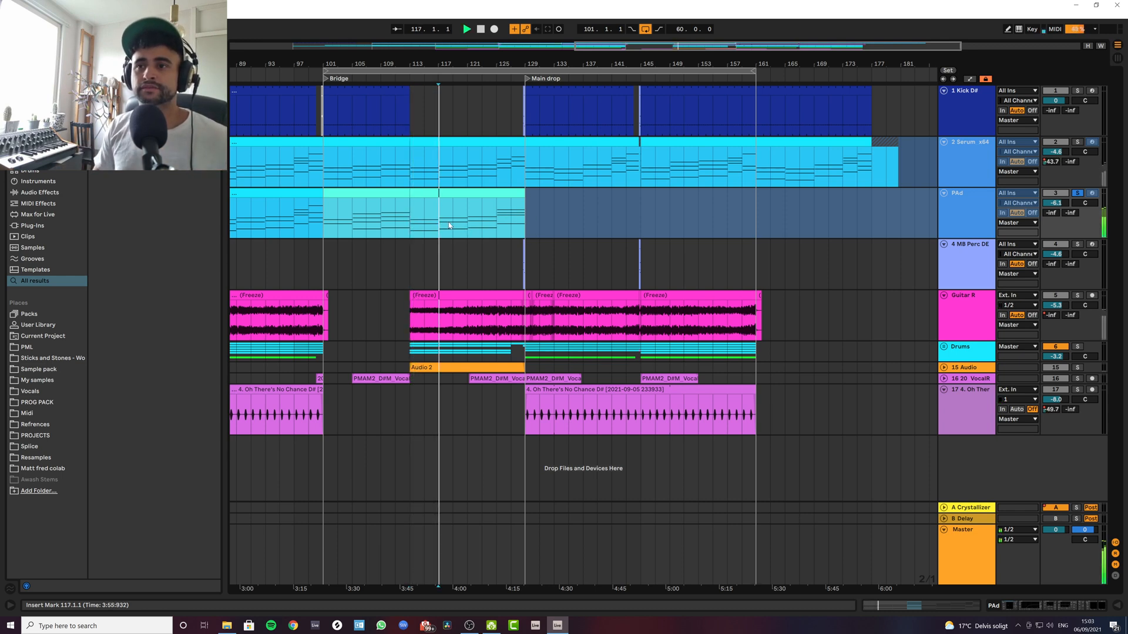
click(486, 225)
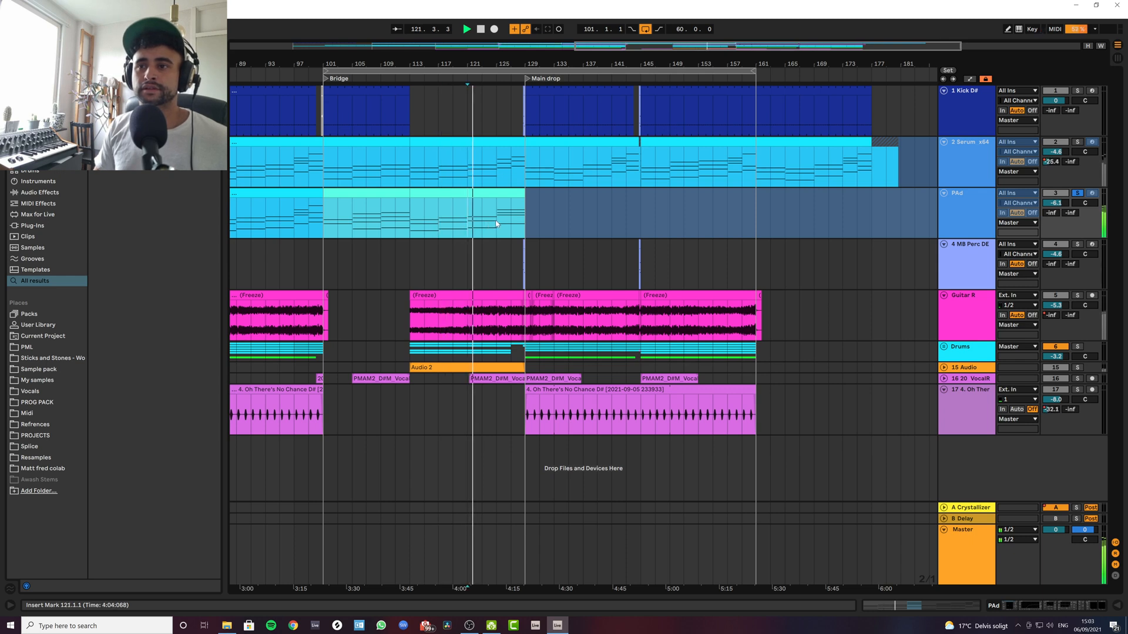
click(498, 220)
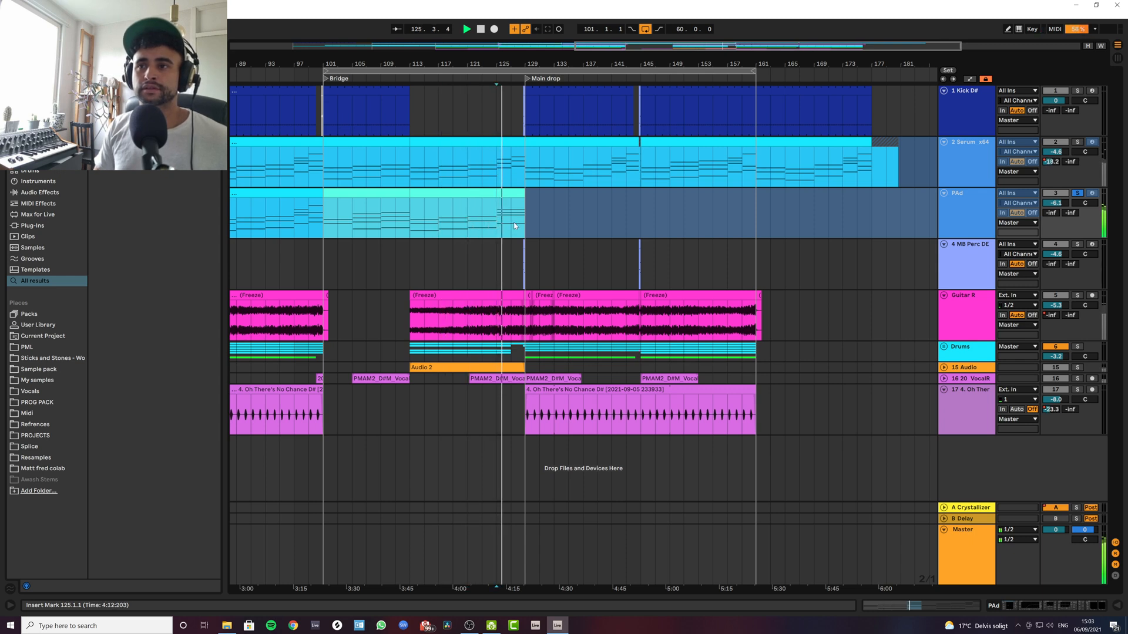
key(space)
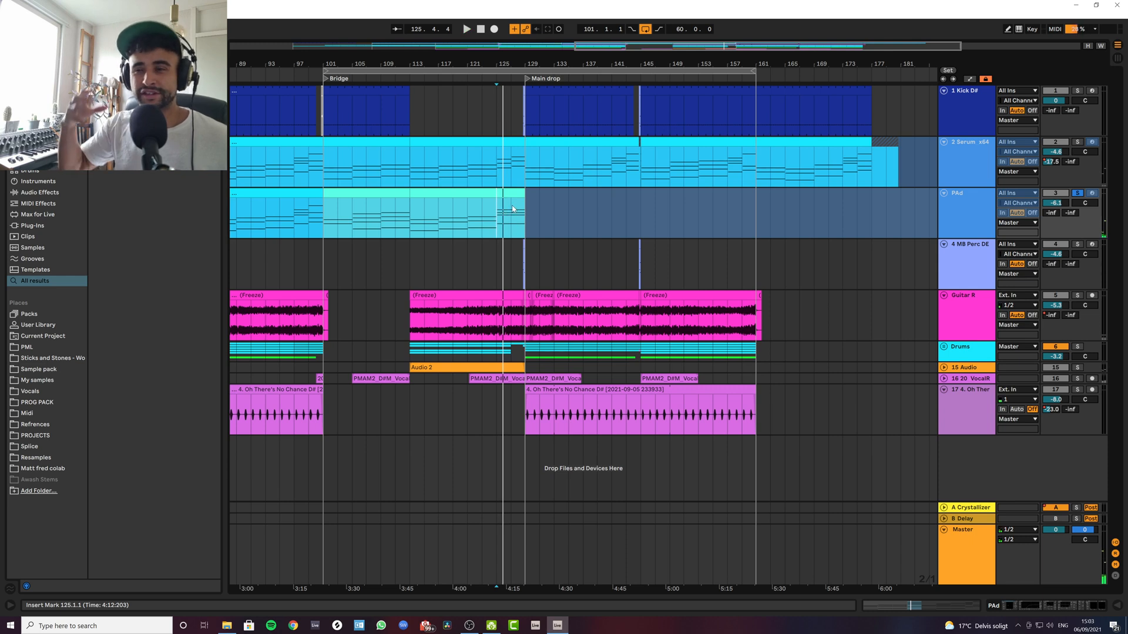
Step: Resume the soloed PAd track within bars 125 to 129 and listen up to the start of the Main drop
key(space)
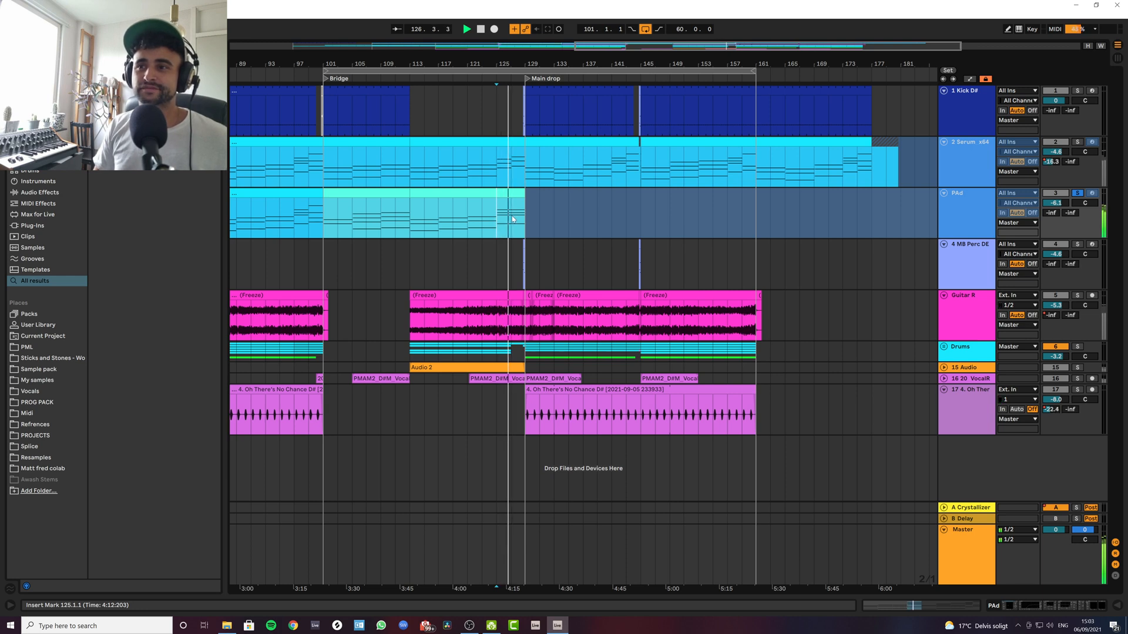
key(space)
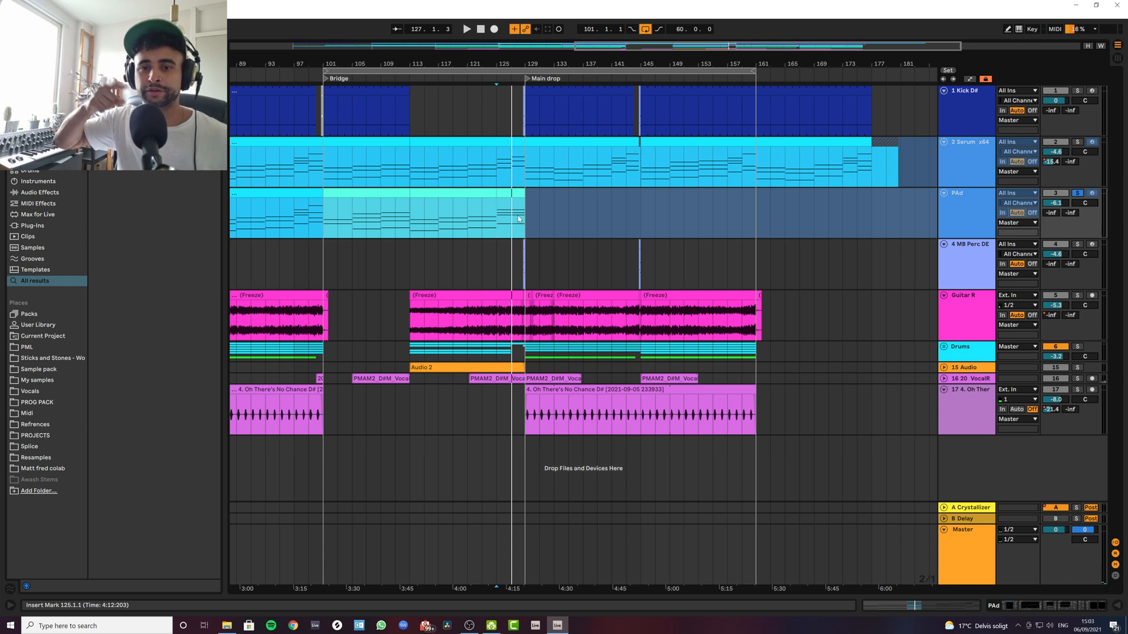
key(space)
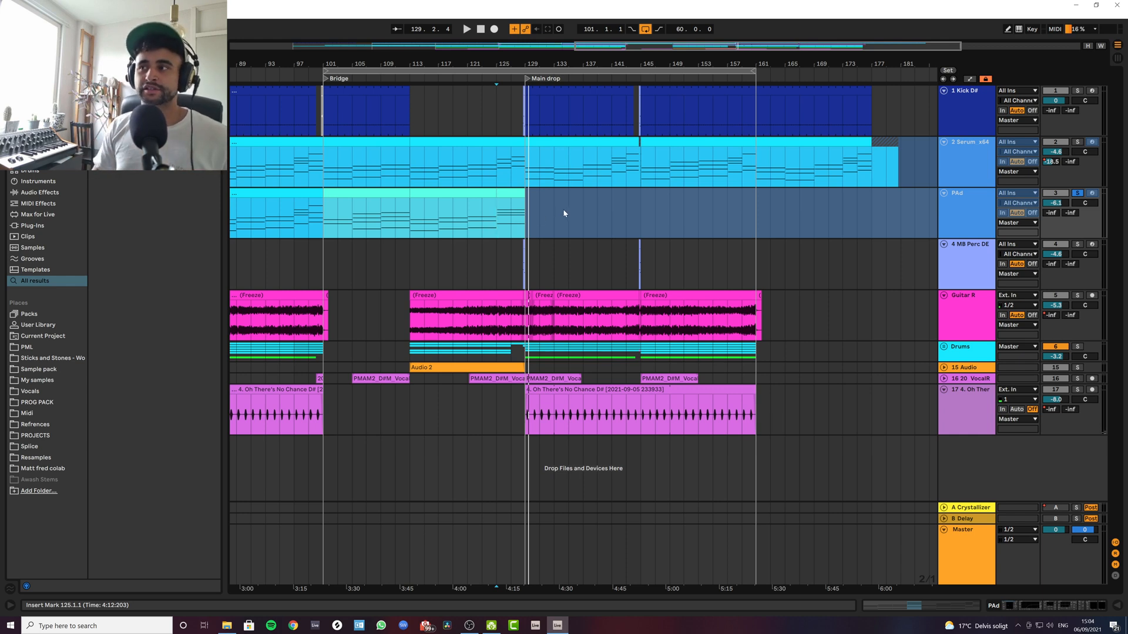
Step: Unsolo the PAd track and play the full mix from bar 129 at the start of the Main drop
key(s)
click(526, 216)
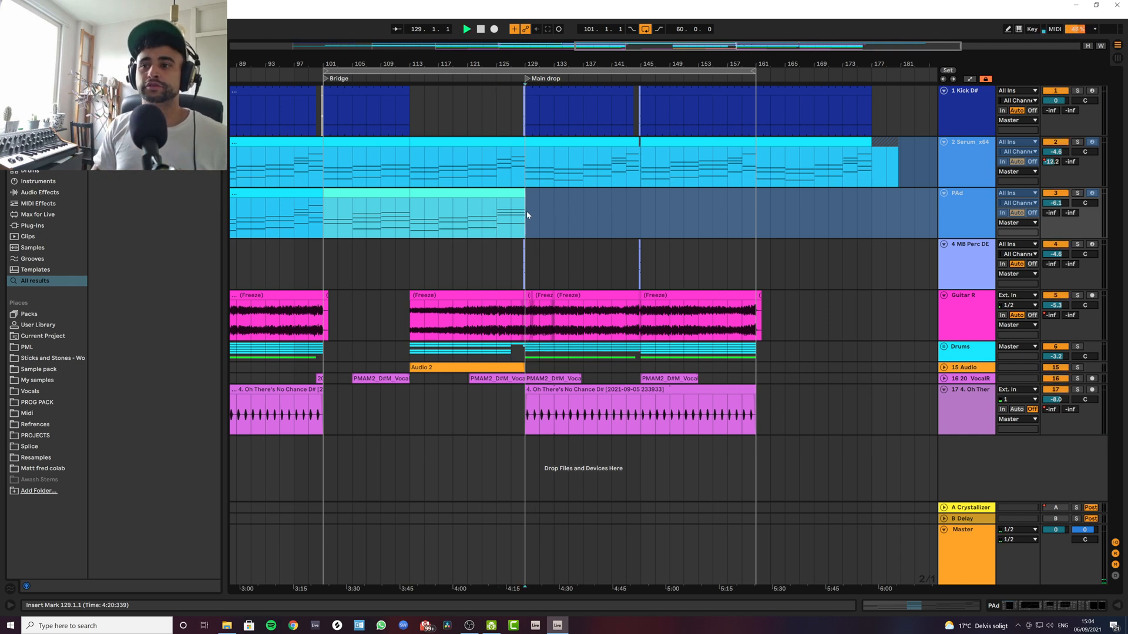
key(space)
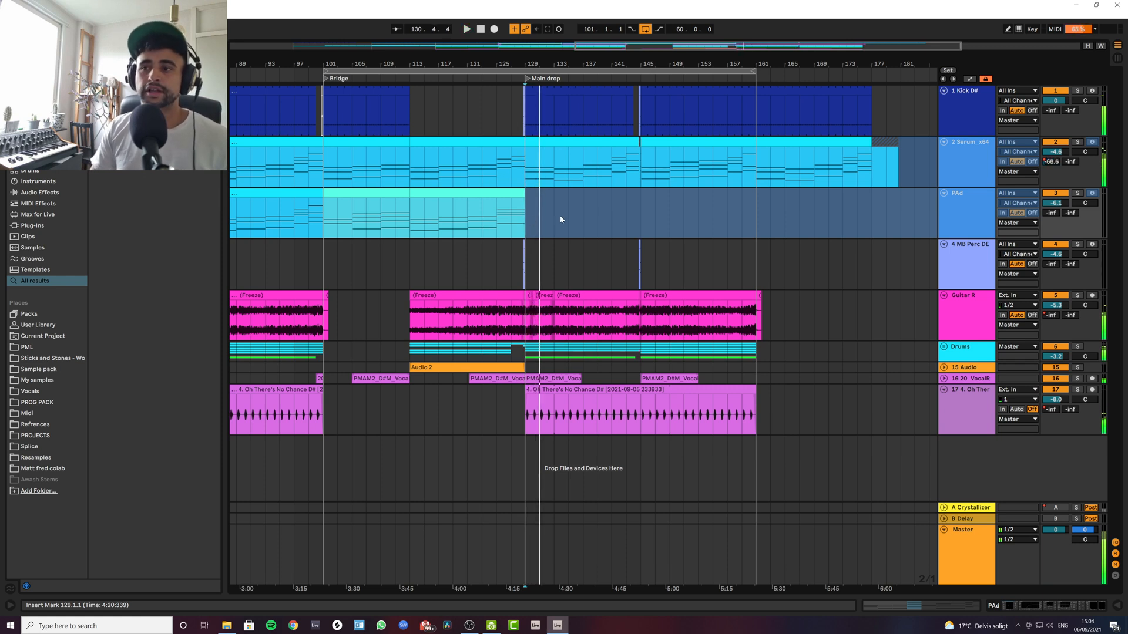
key(space)
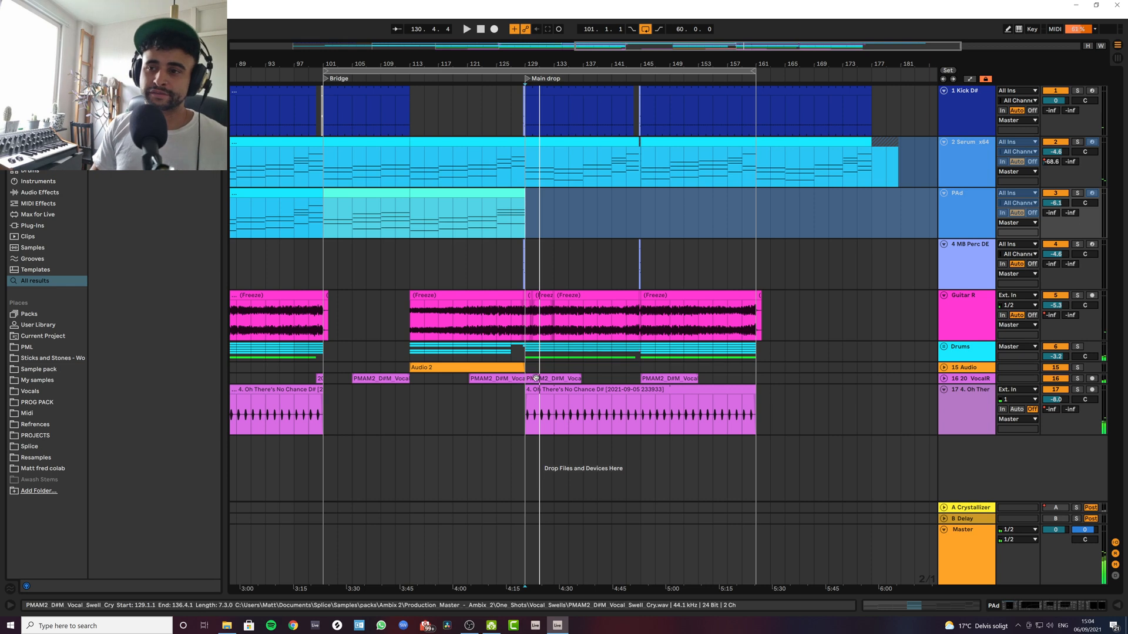
Step: Copy the PAd clip from bars 113–129 to bars 129–145 in the Main drop and play it with the full mix
click(471, 189)
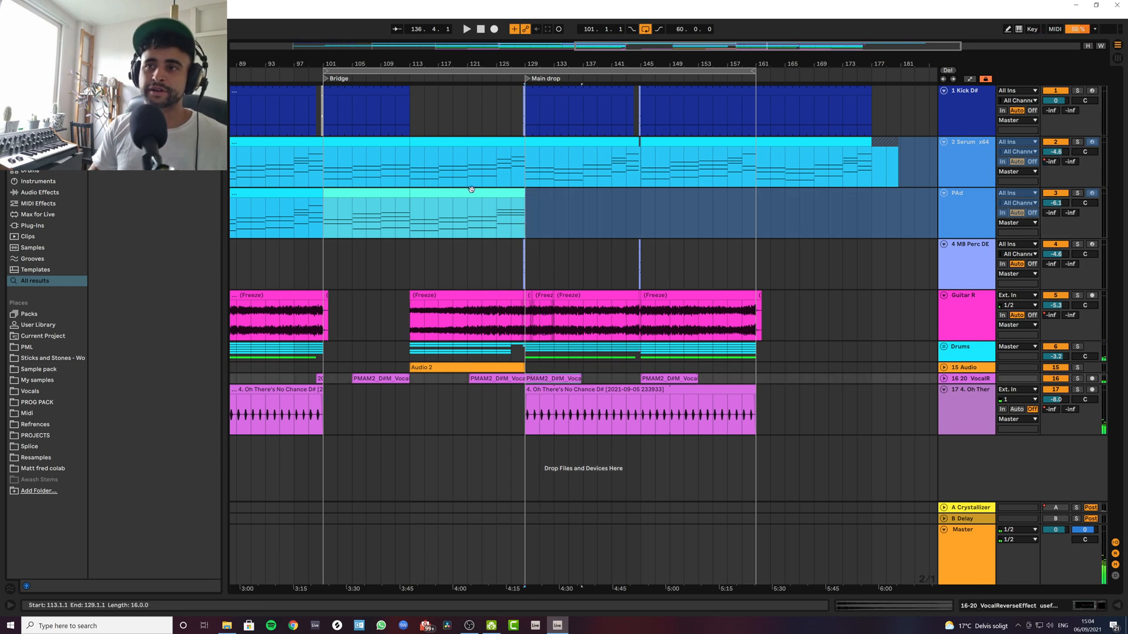
click(429, 194)
drag(448, 196, 559, 201)
key(space)
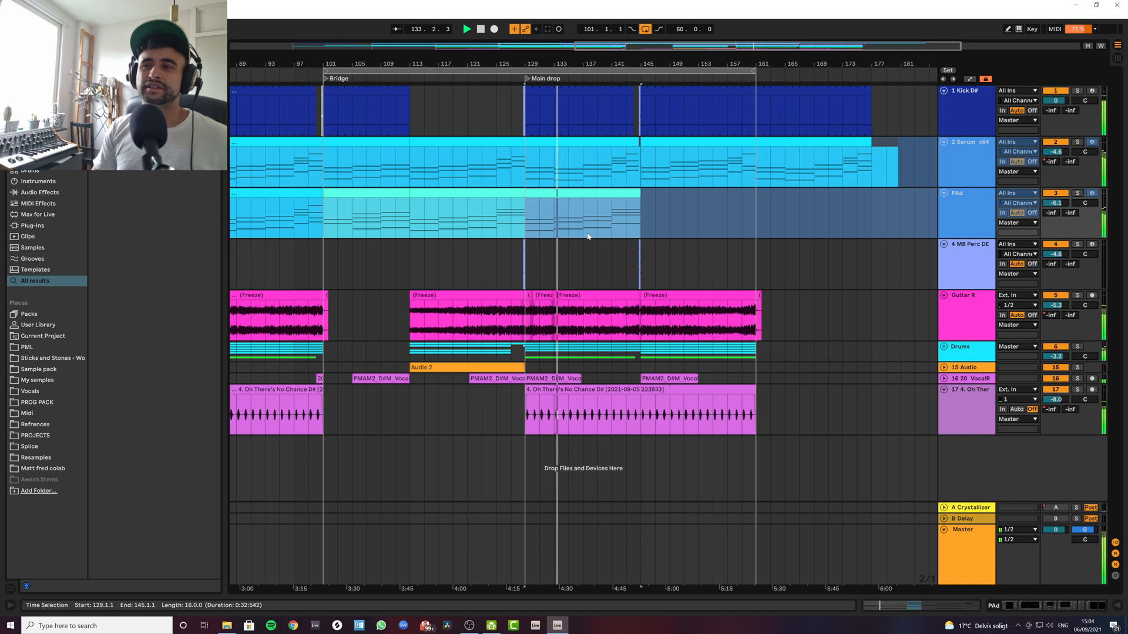
key(space)
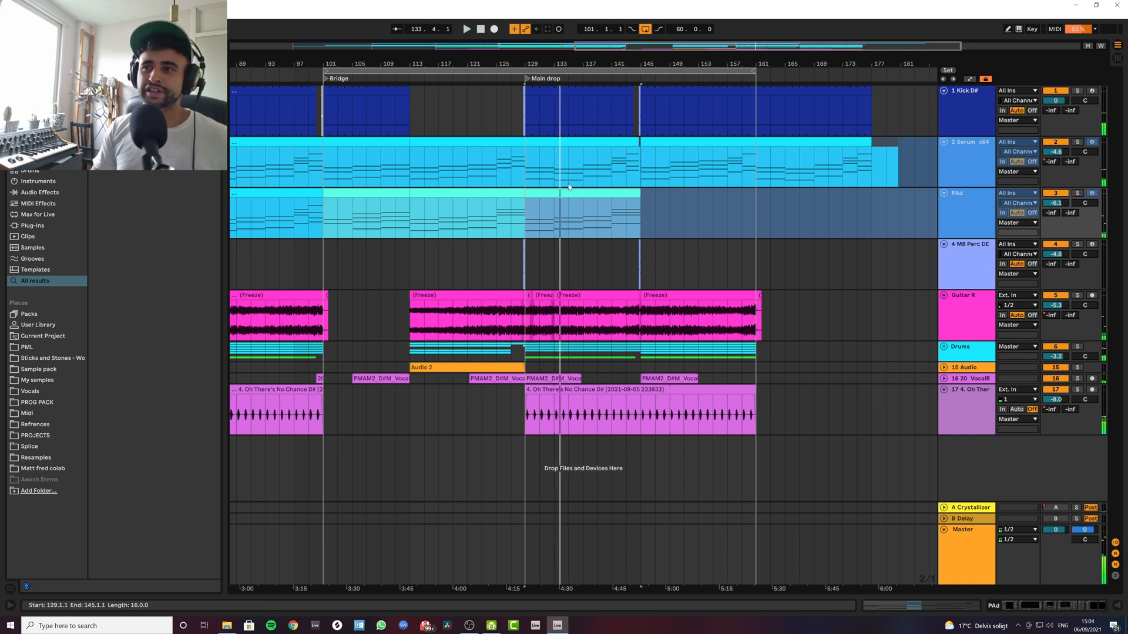
Step: Play the Serum section from bar 129 together with the copied PAd clip, and delete the PAd copy in bars 129–145
drag(525, 166, 639, 164)
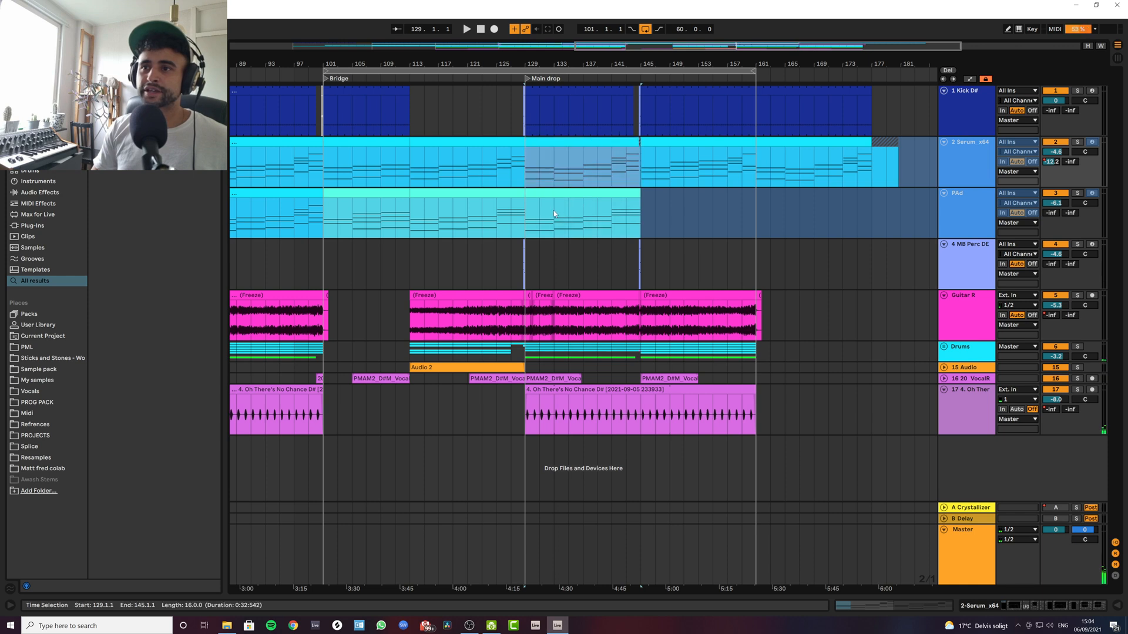
key(space)
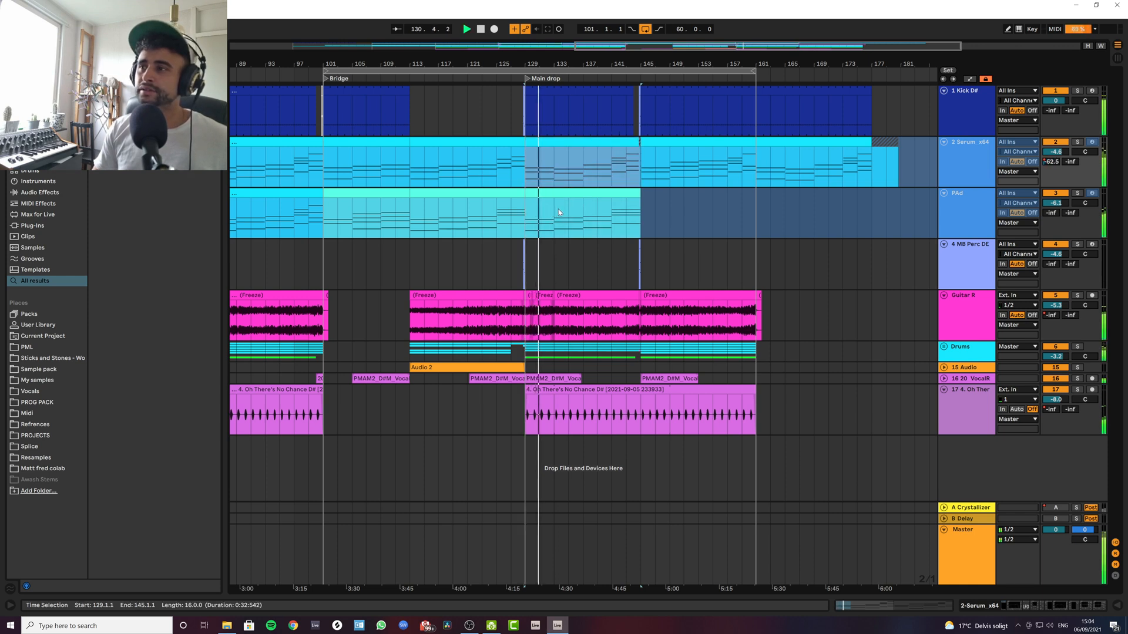
key(space)
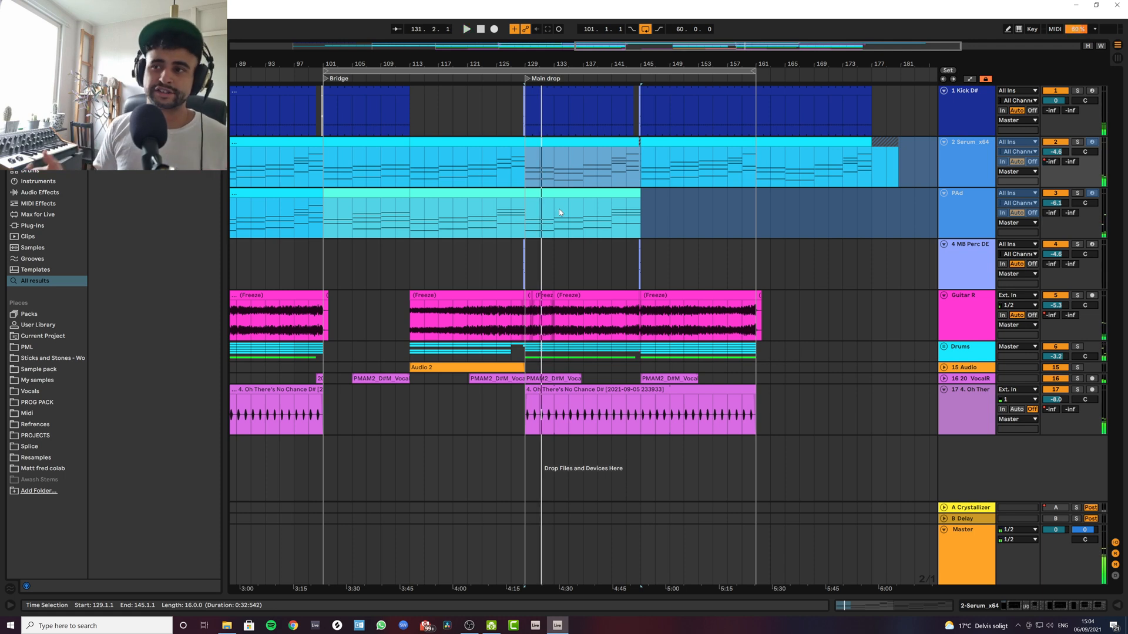
key(Down)
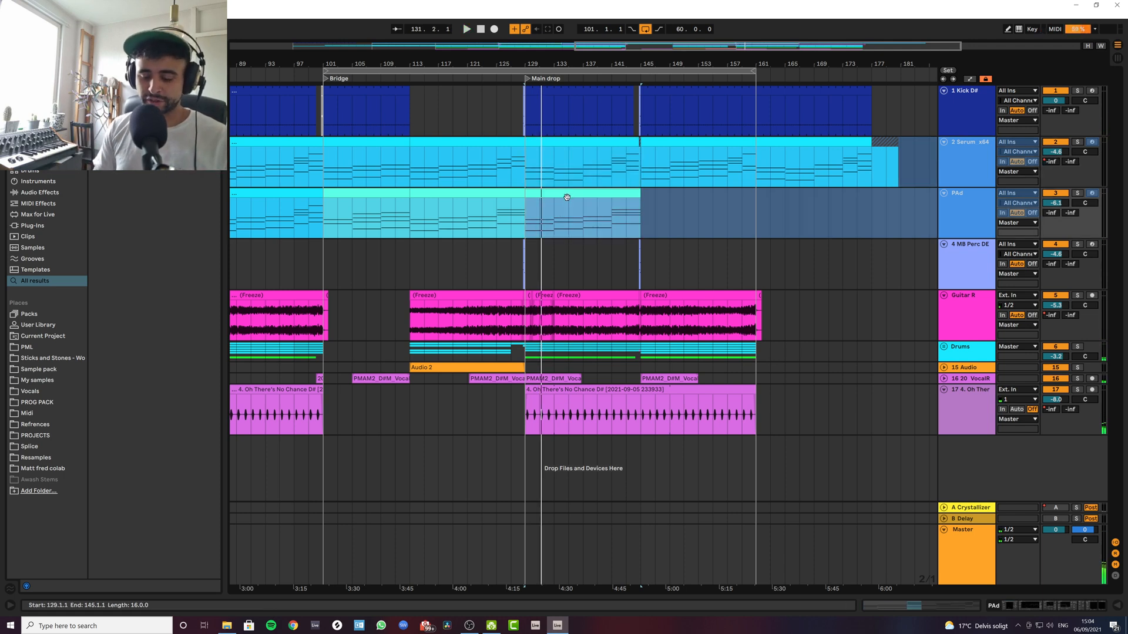
key(Delete)
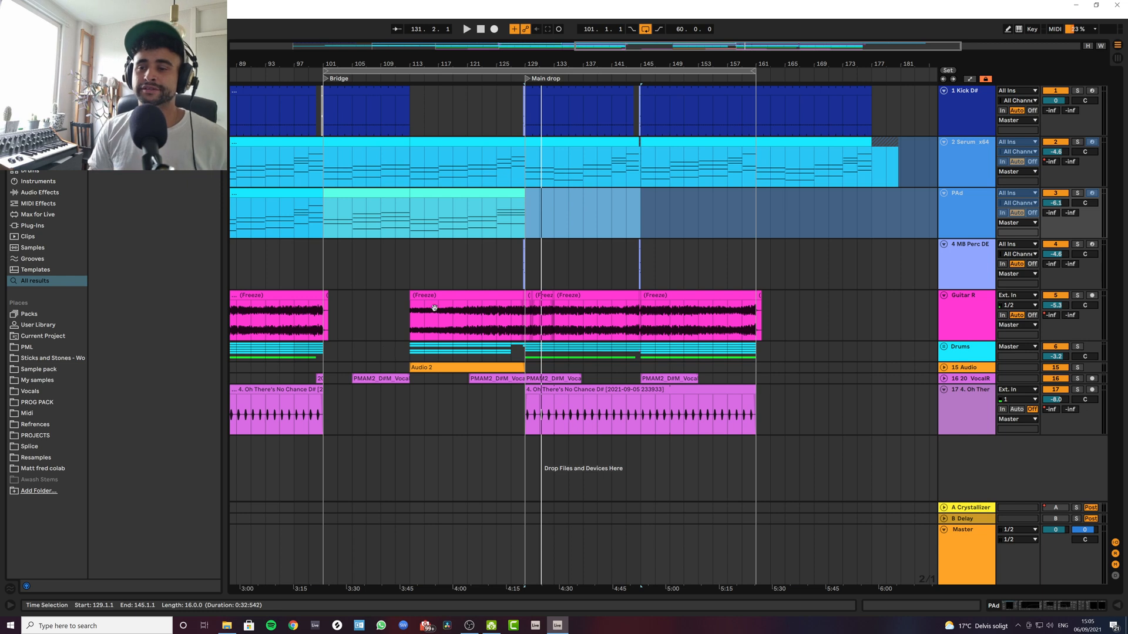
Step: Solo the Guitar R track and play its frozen clip from bars 113 and 121 of the Bridge
click(412, 319)
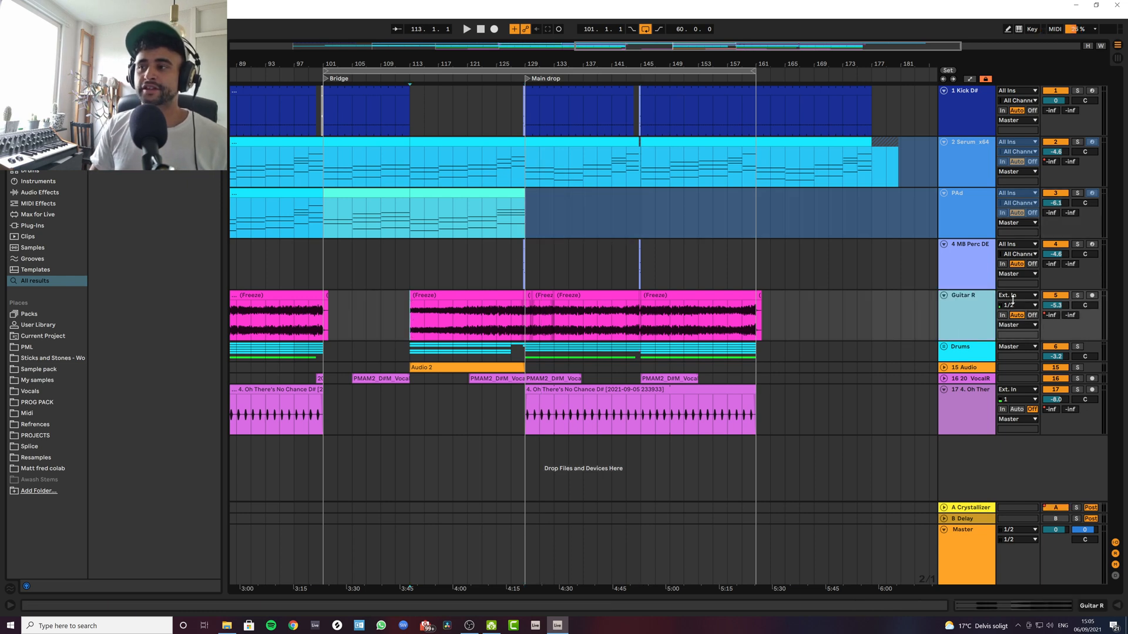
click(1076, 295)
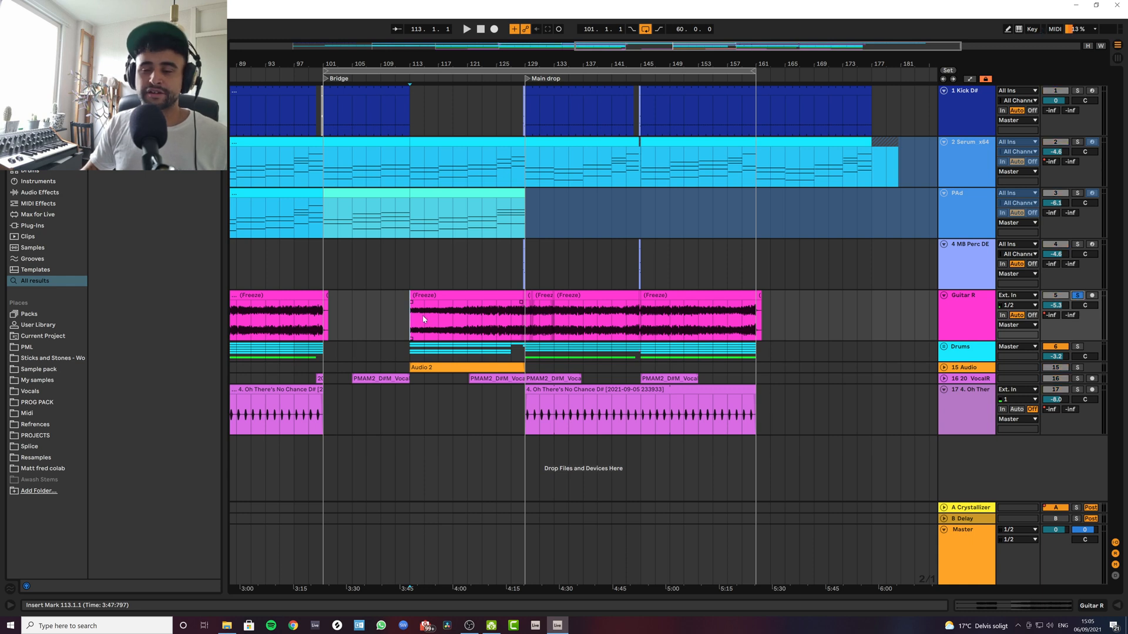
key(space)
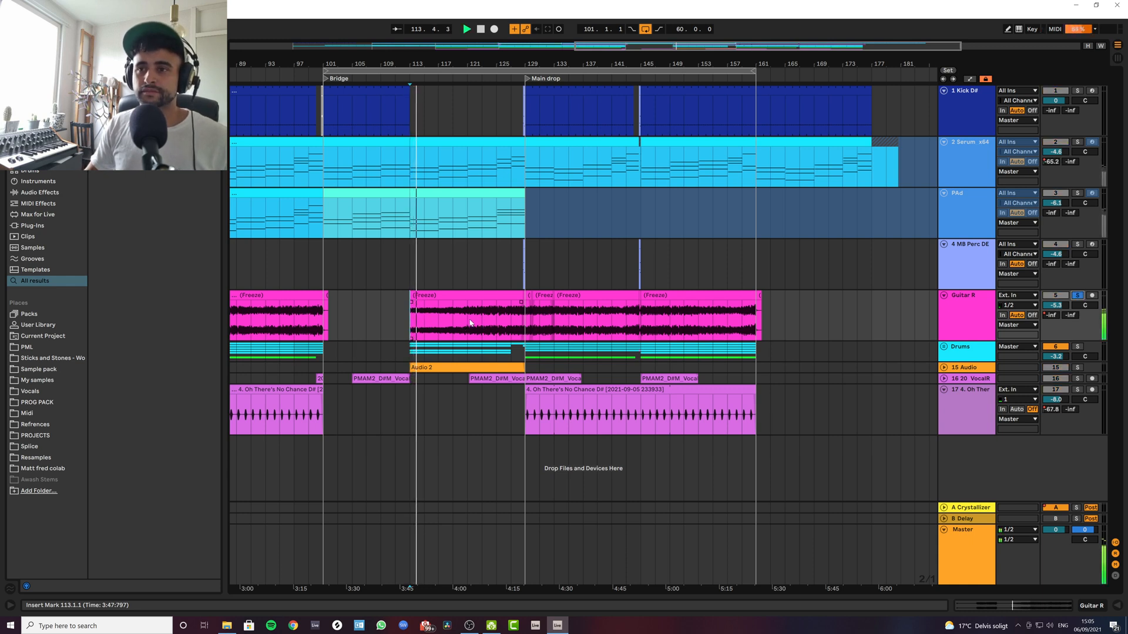
click(469, 323)
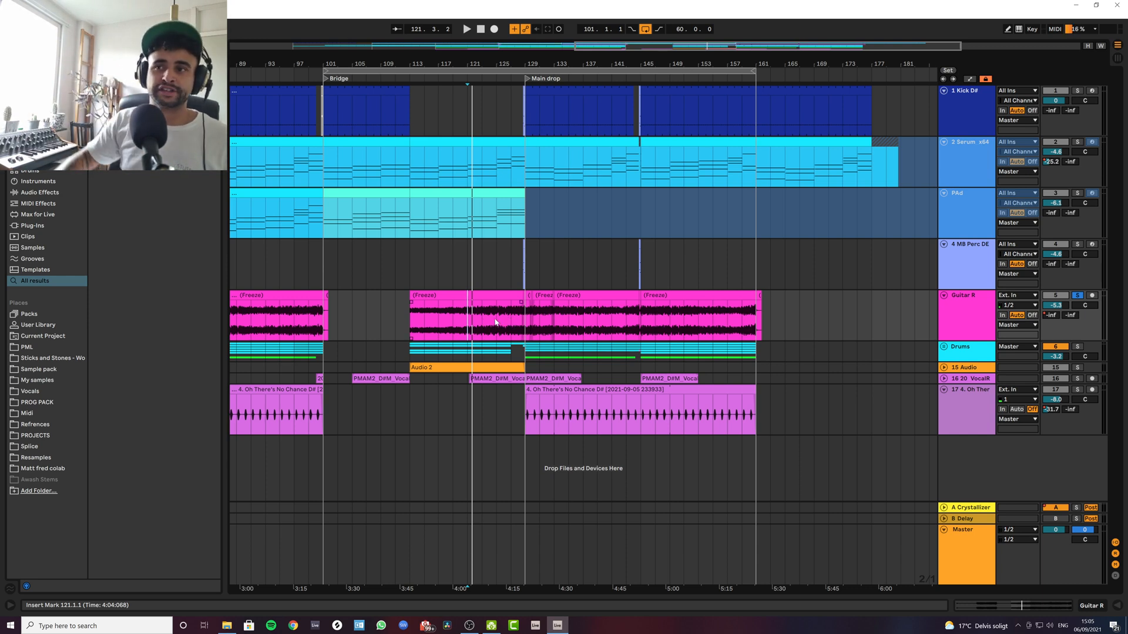
Step: Highlight the Serum chords in bars 125–129, and play the soloed Guitar R from bar 125 into the Main drop
drag(493, 171, 524, 172)
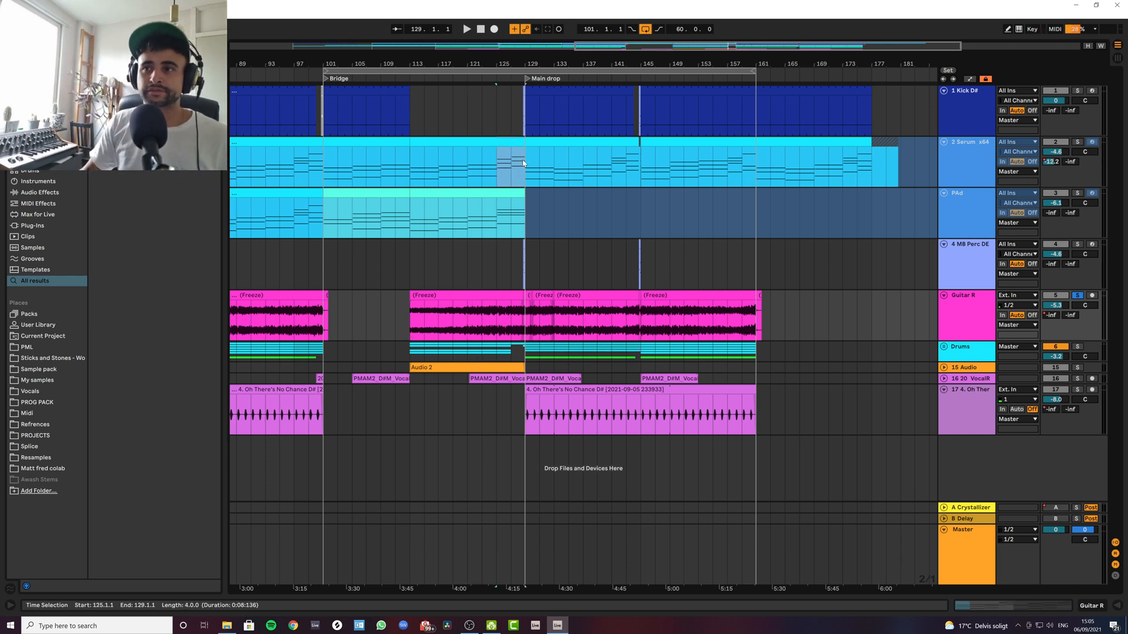
click(501, 326)
key(space)
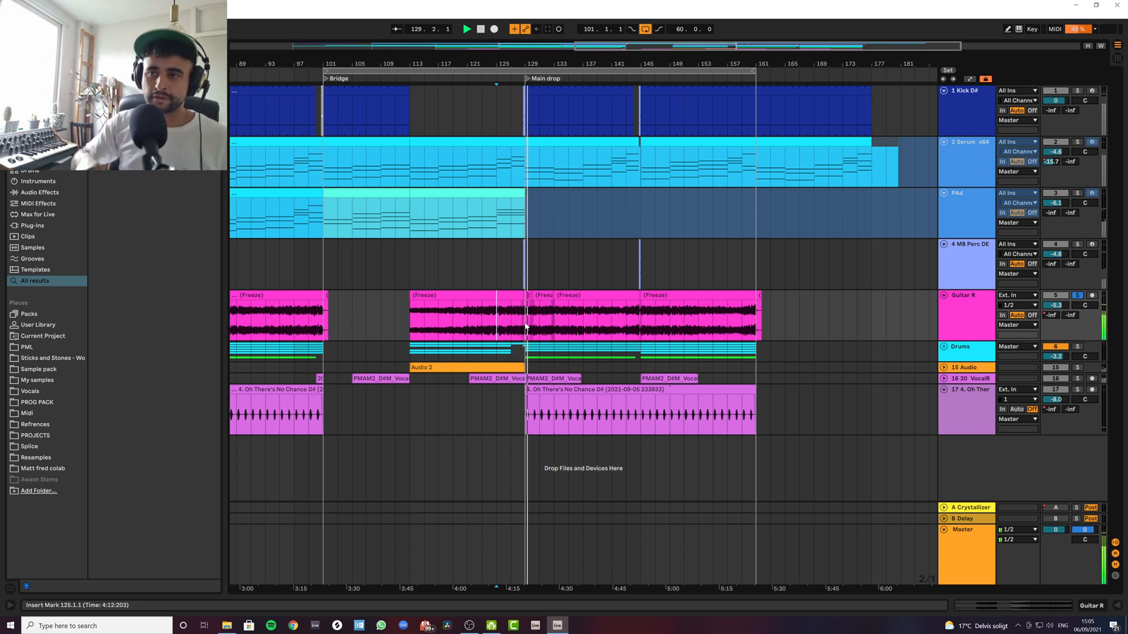
click(477, 30)
Step: Play the soloed Guitar R from bar 129 to hear its short frozen clips at the start of the Main drop
scroll(556, 204, up, 4)
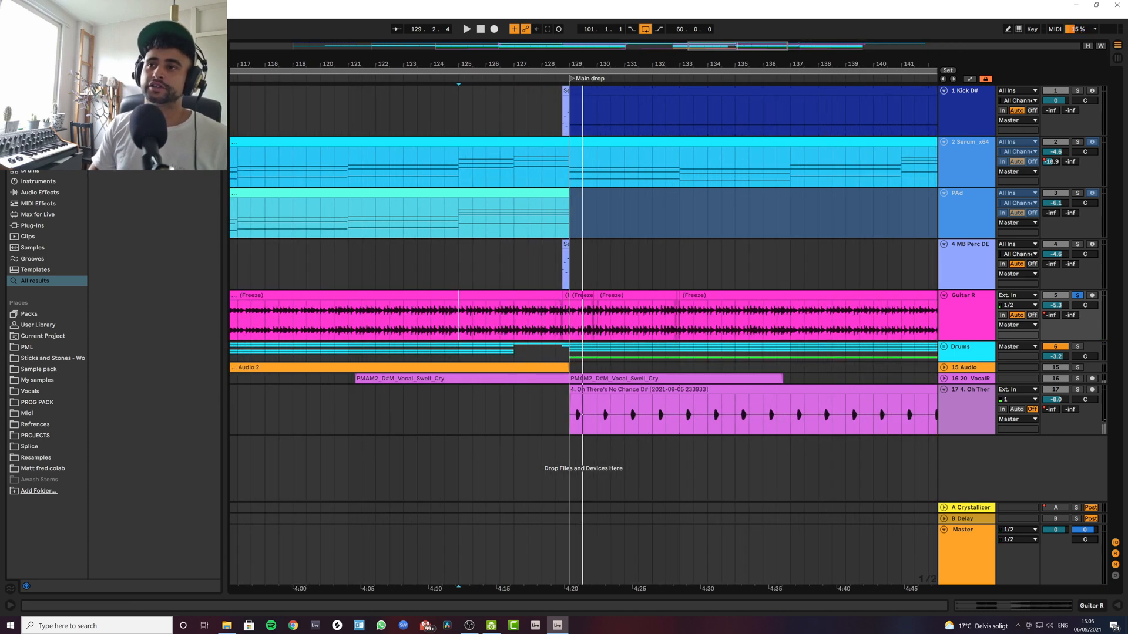
scroll(573, 297, up, 4)
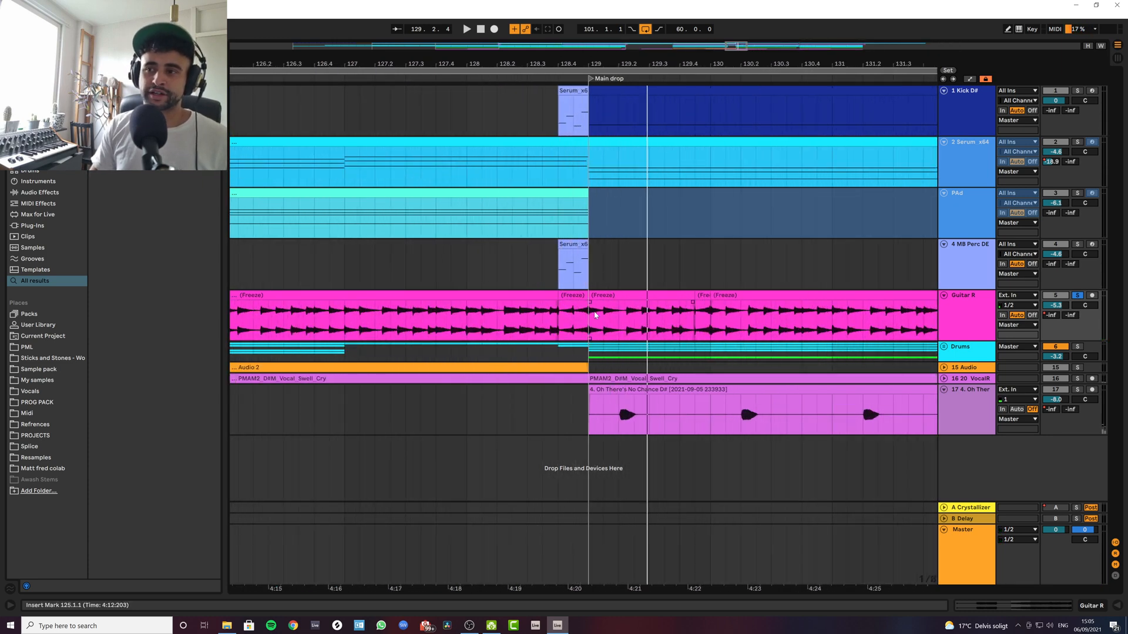
click(596, 330)
key(space)
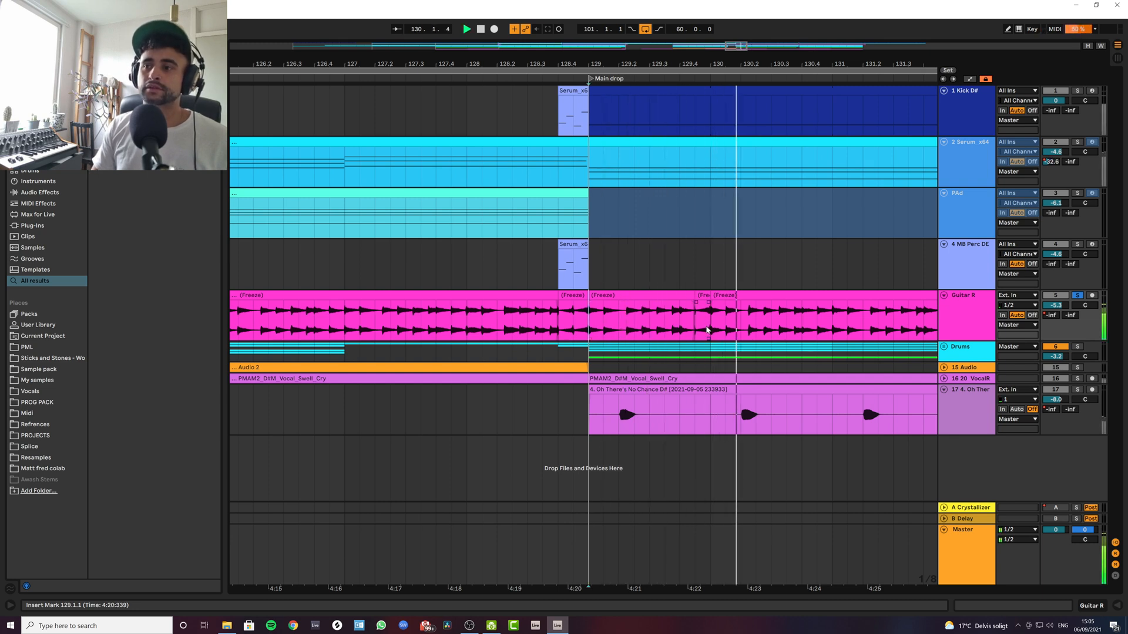
key(space)
Step: Bring the whole Bridge and Main drop back into view, unsolo the Guitar R track and select the Drums group
scroll(699, 311, down, 3)
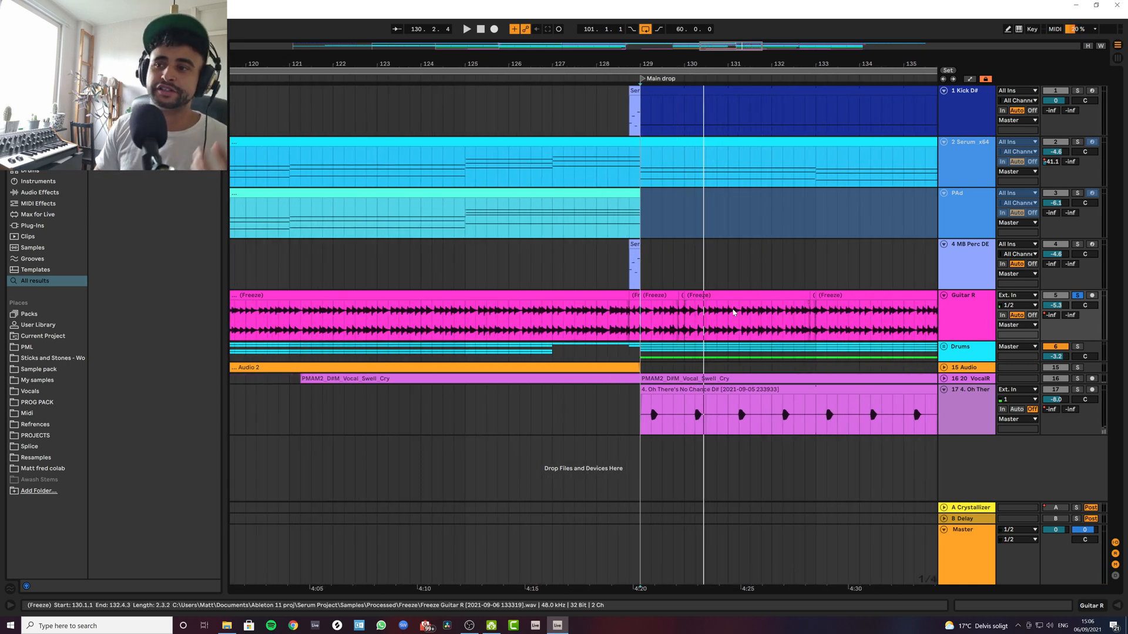
click(956, 319)
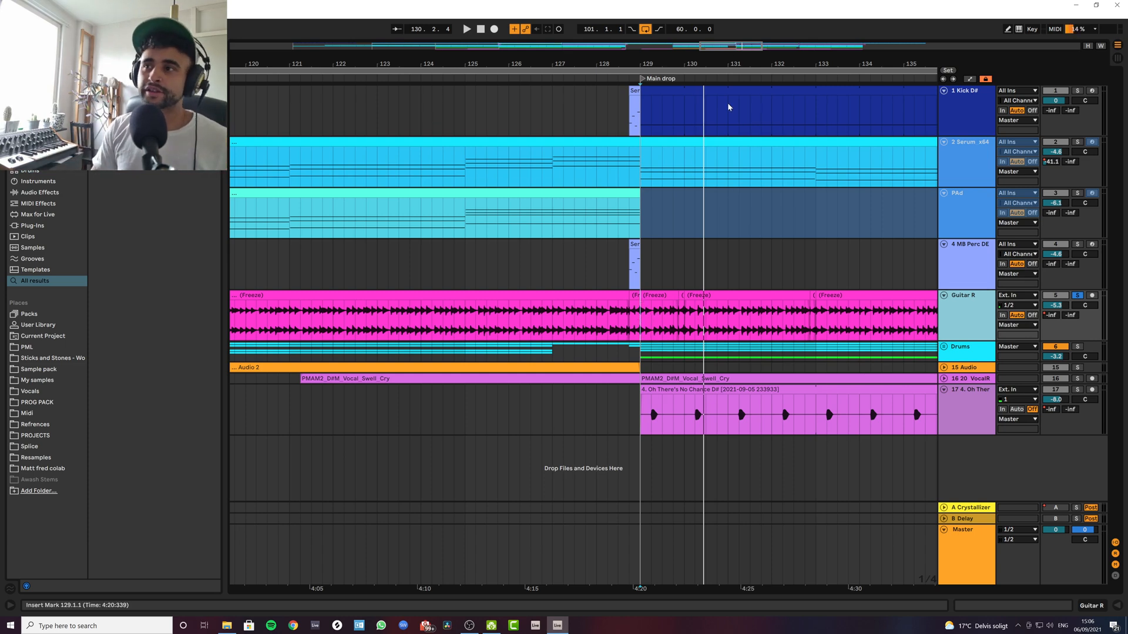
drag(729, 63, 626, 37)
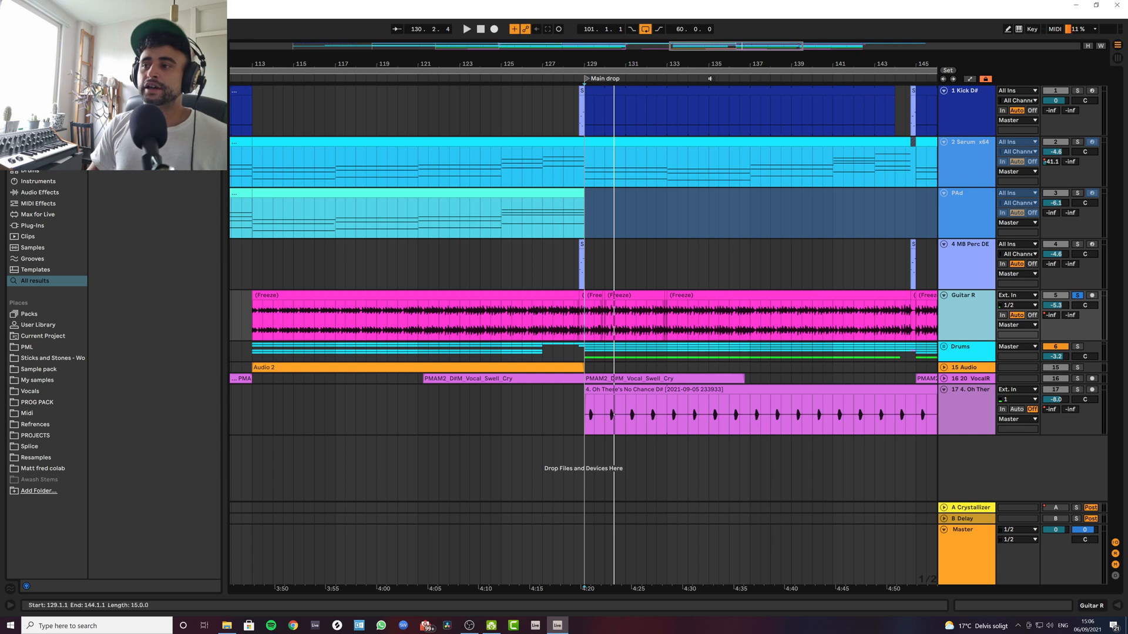
drag(732, 61, 670, 37)
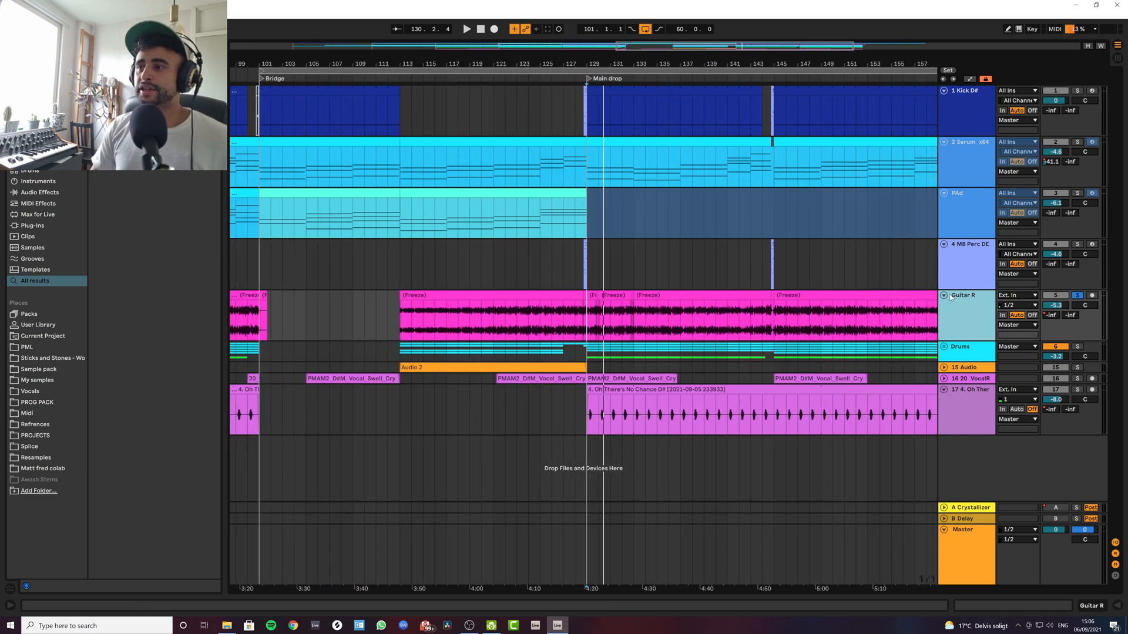
click(941, 352)
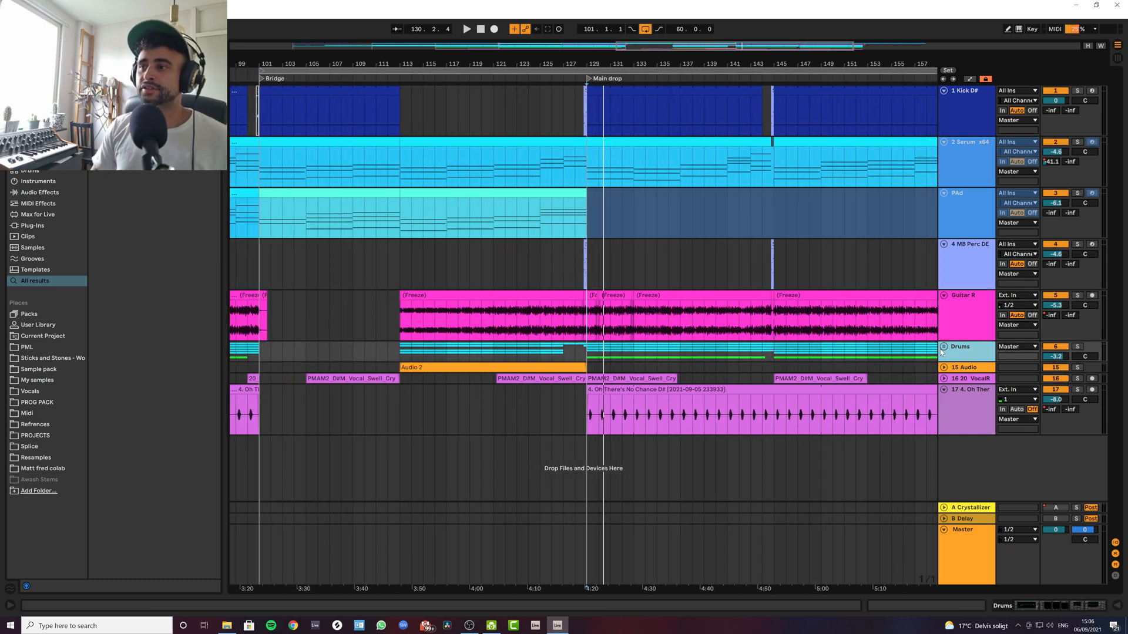
Step: Unfold the Drums group and show its Auto Filter Frequency automation across the Bridge and Main drop
click(943, 347)
scroll(543, 388, down, 4)
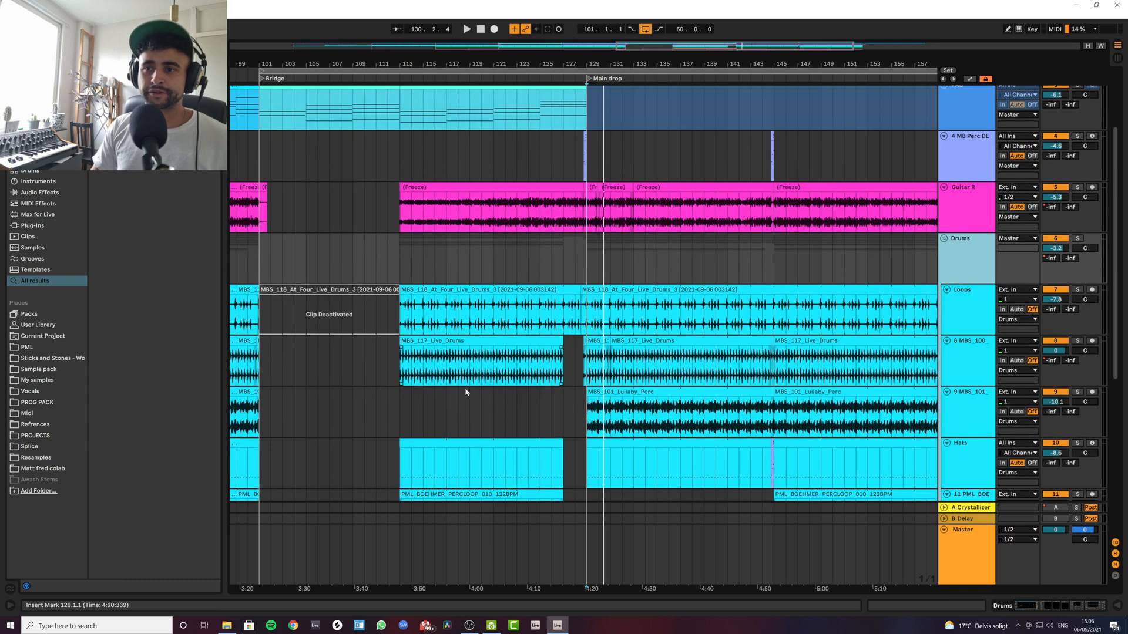
scroll(466, 391, down, 3)
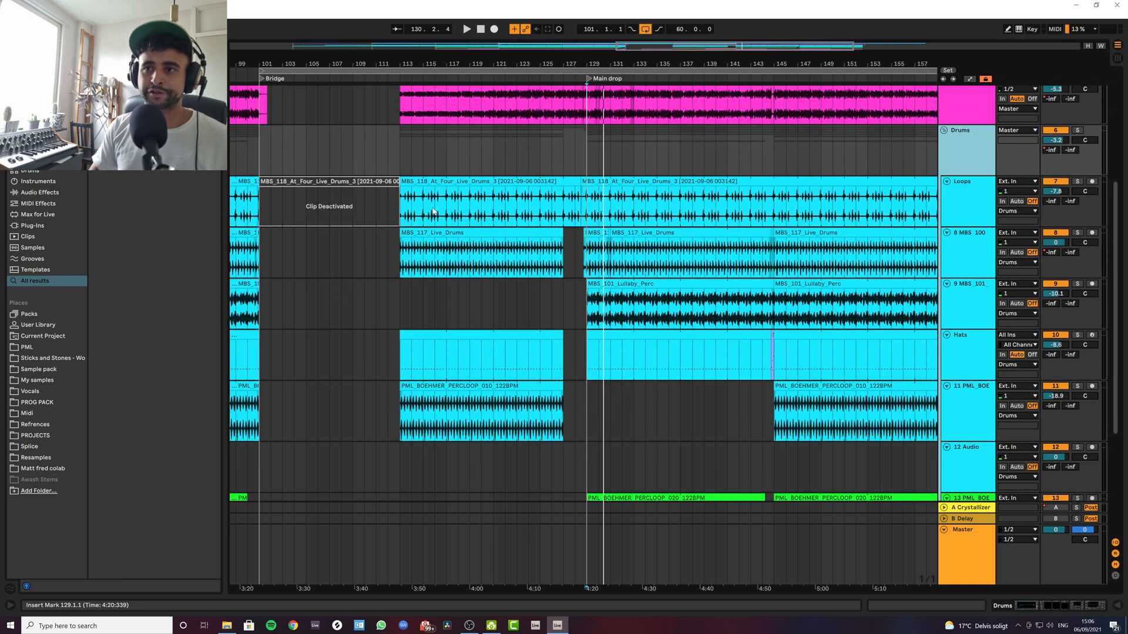
key(a)
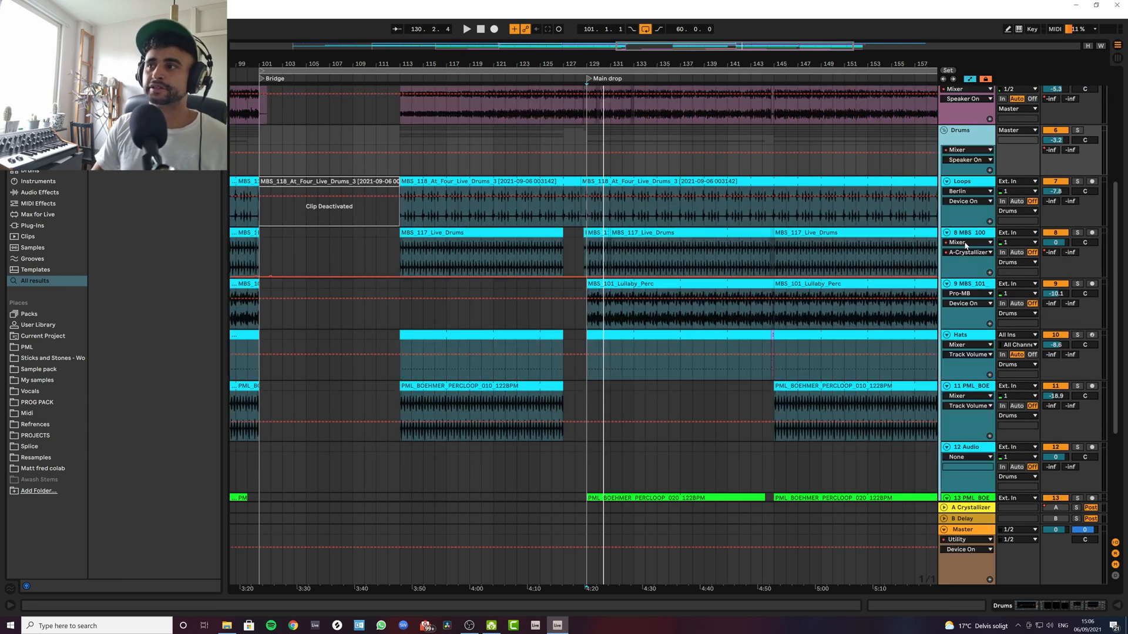
click(984, 150)
click(966, 208)
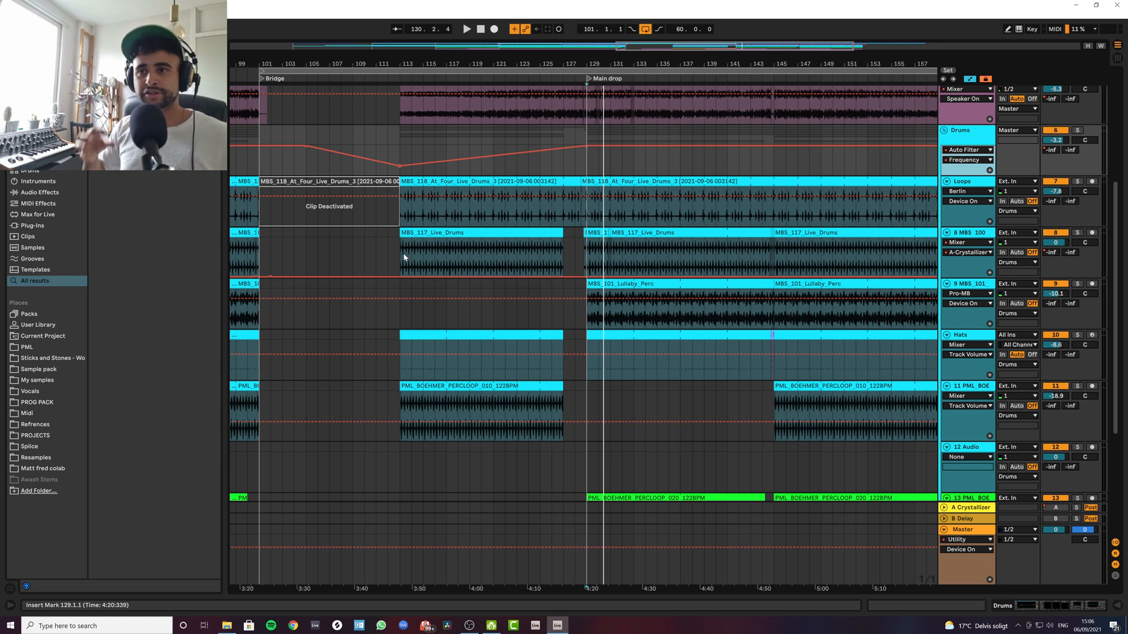
Step: Solo the Drums group and play it from bar 113, at the low point of the filter automation
click(400, 144)
key(s)
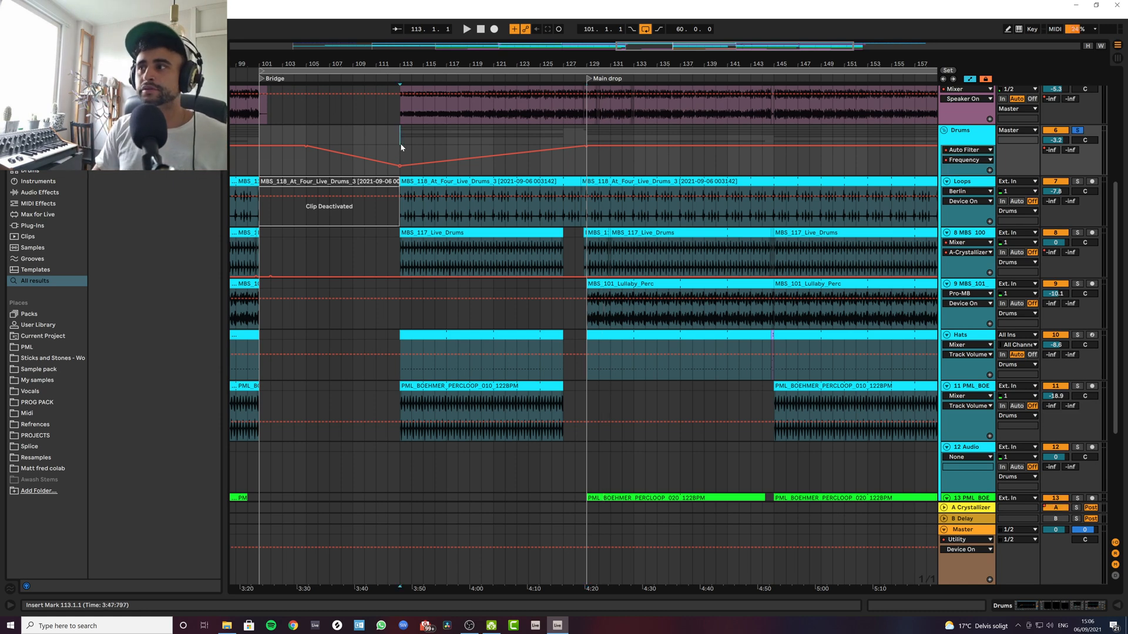
key(space)
key(space)
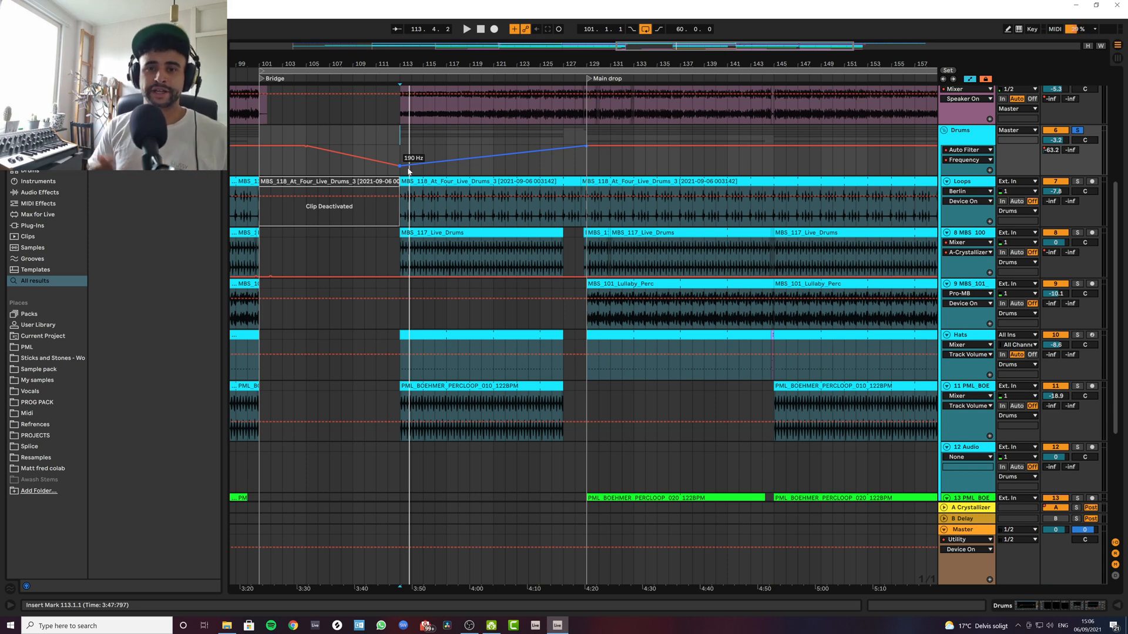
Step: Play the soloed Drums group from bar 127 into the Main drop, and unsolo it
click(562, 165)
key(space)
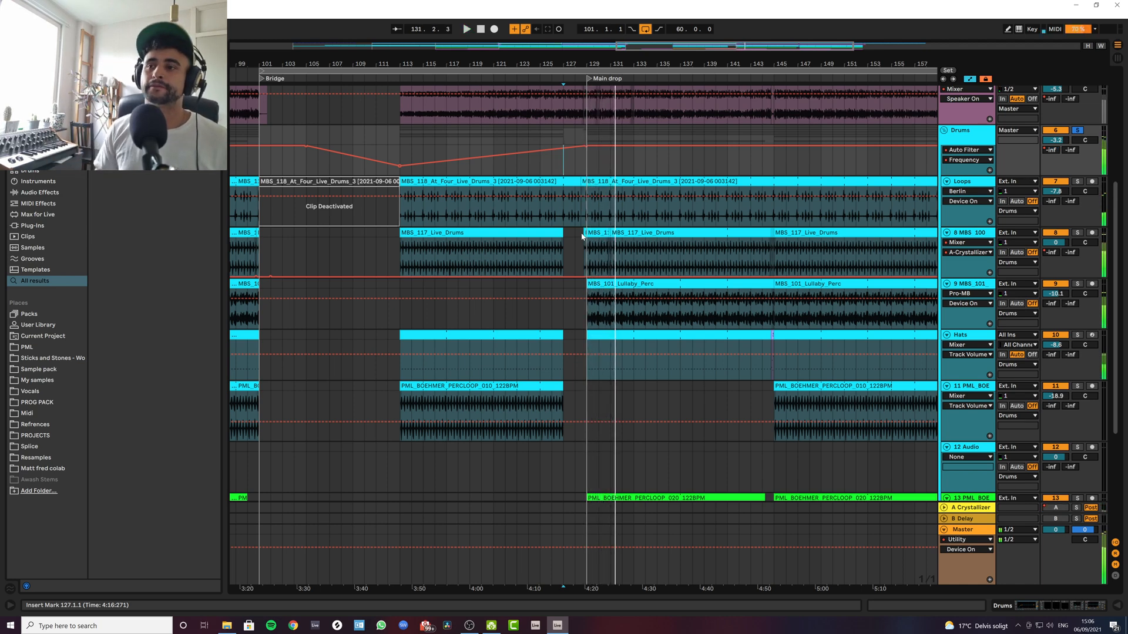
key(space)
key(s)
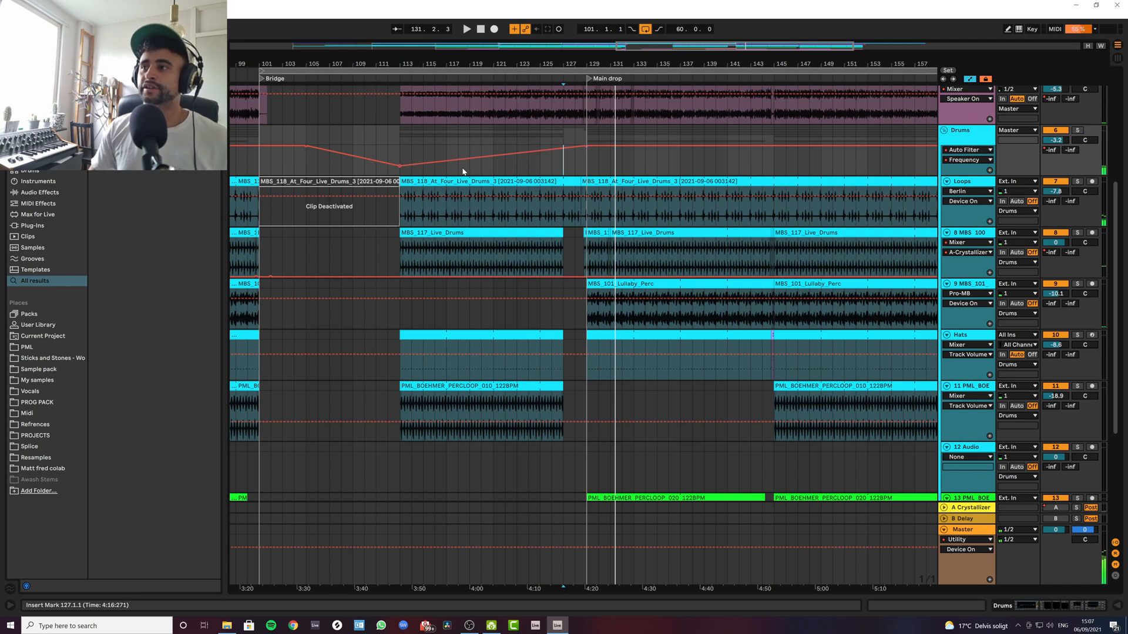
Step: Set the playback position to bar 113, solo the Loops track and show its effects with the Berlin device selected
click(405, 152)
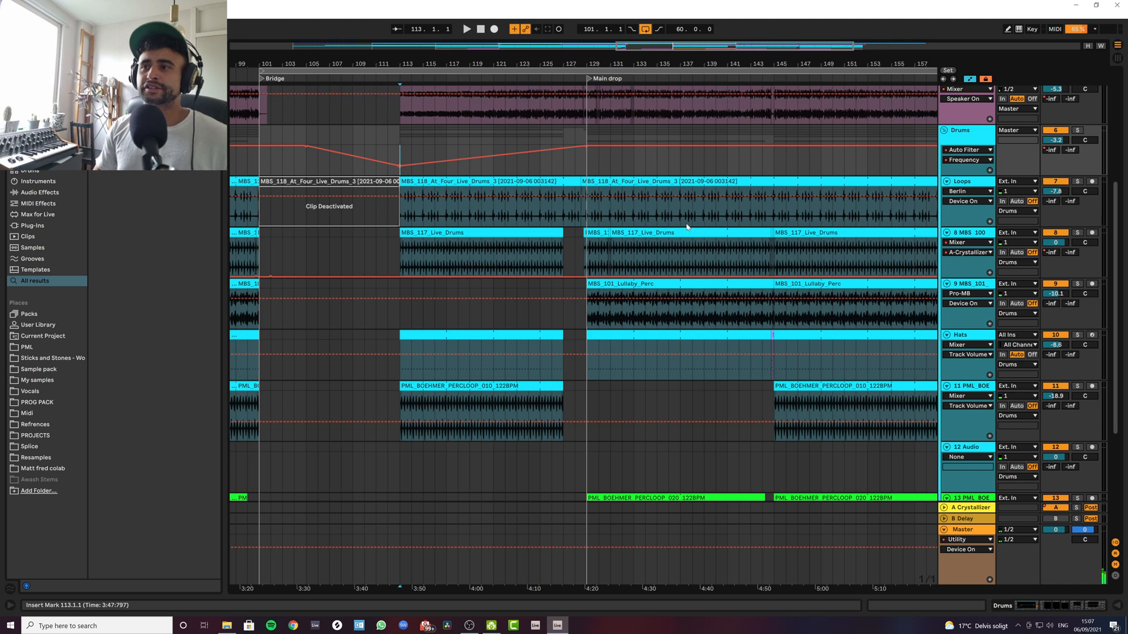
click(1050, 187)
click(1078, 182)
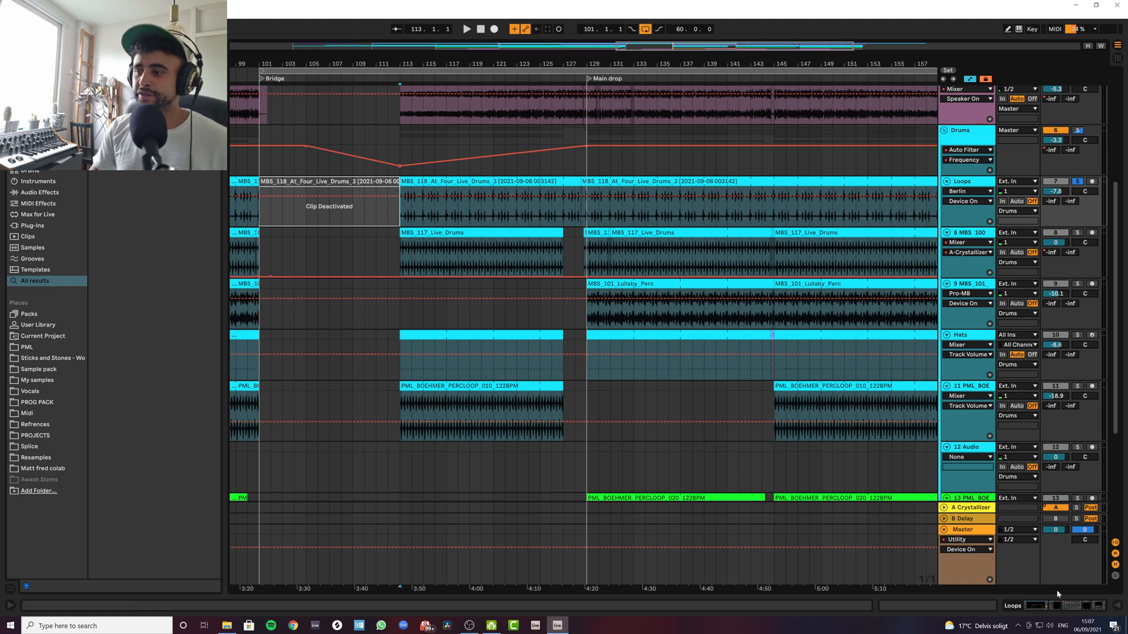
click(1062, 611)
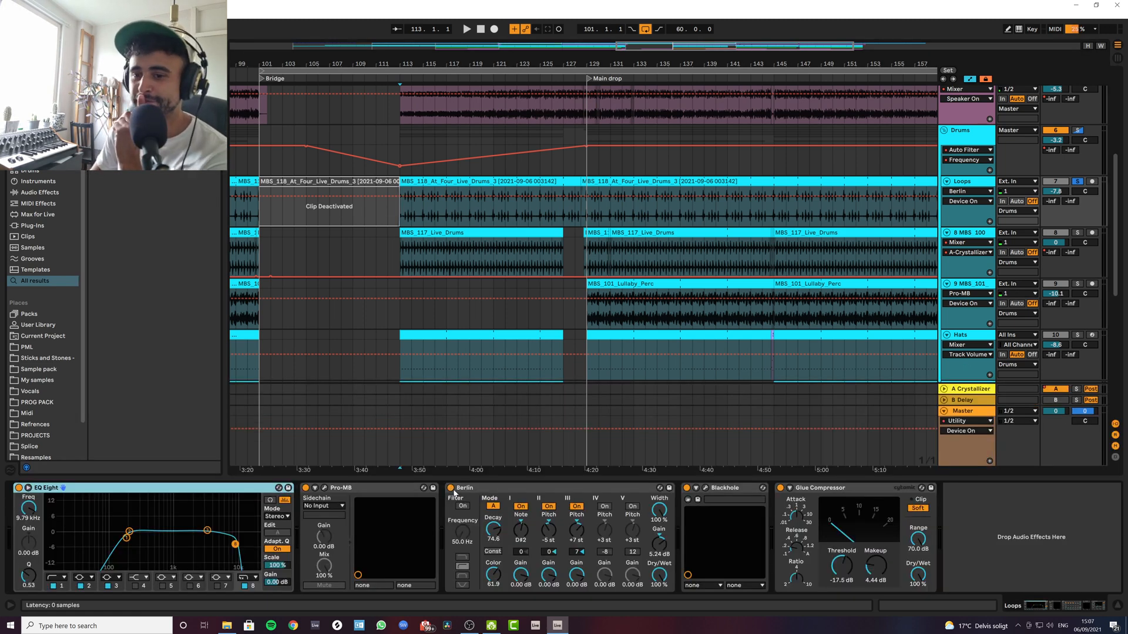
click(484, 488)
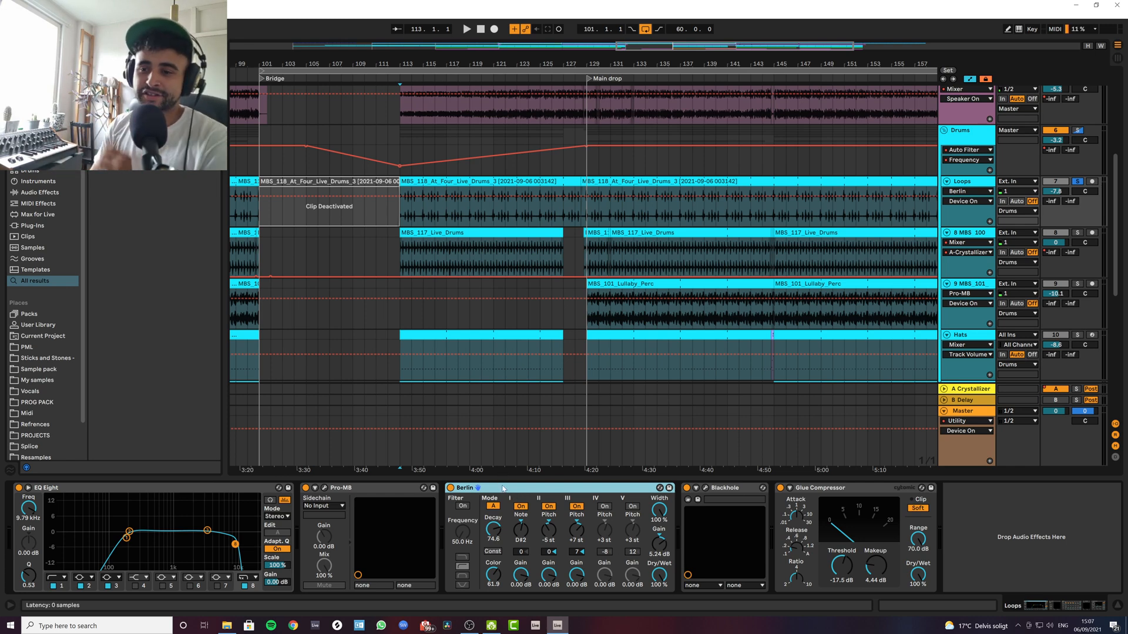
Step: Bypass the Berlin device and play the soloed Loops track from bar 113 and from bar 129 to hear it dry
click(450, 487)
key(space)
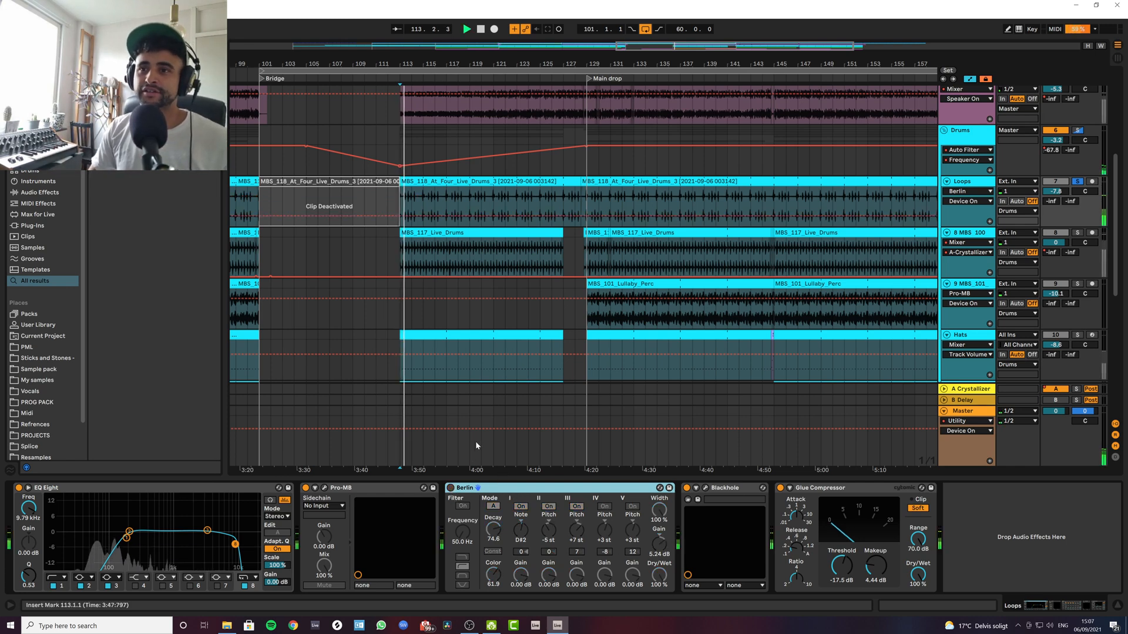
click(590, 199)
key(space)
key(space)
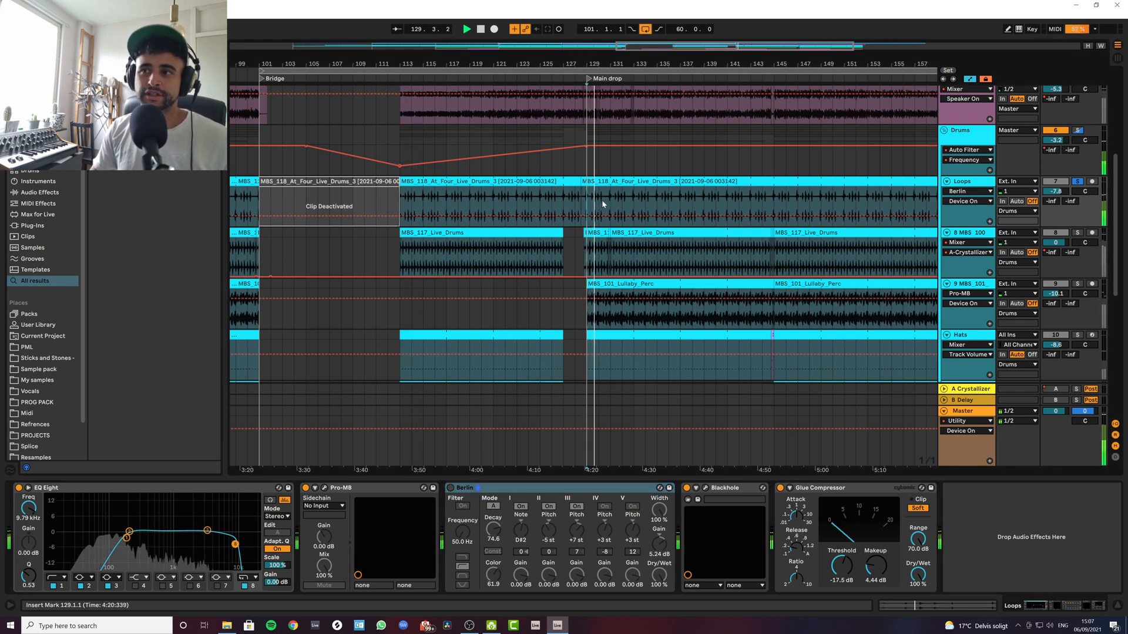
key(space)
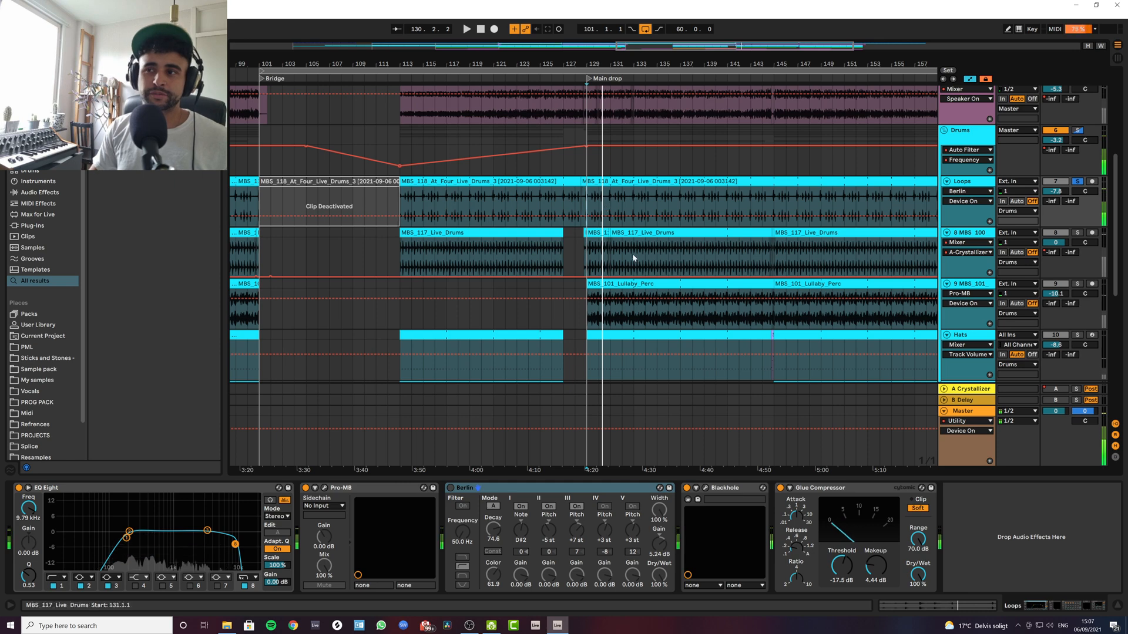
Step: Re-enable the Berlin device and play the soloed Loops clip from 128.3 into the Main drop to hear the effect
click(605, 182)
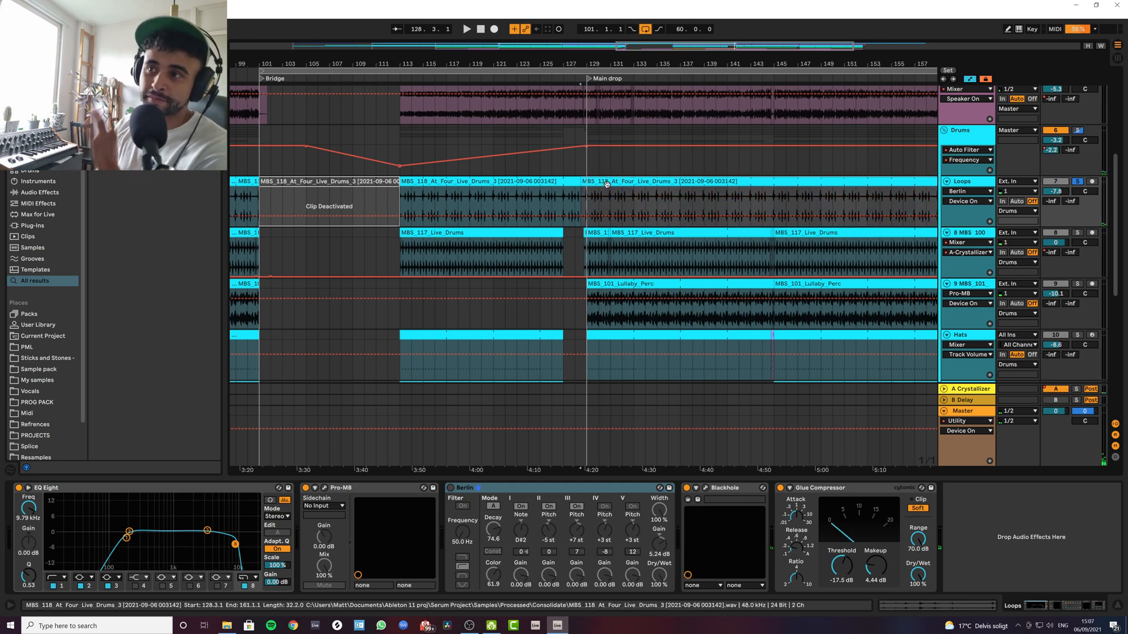
click(452, 488)
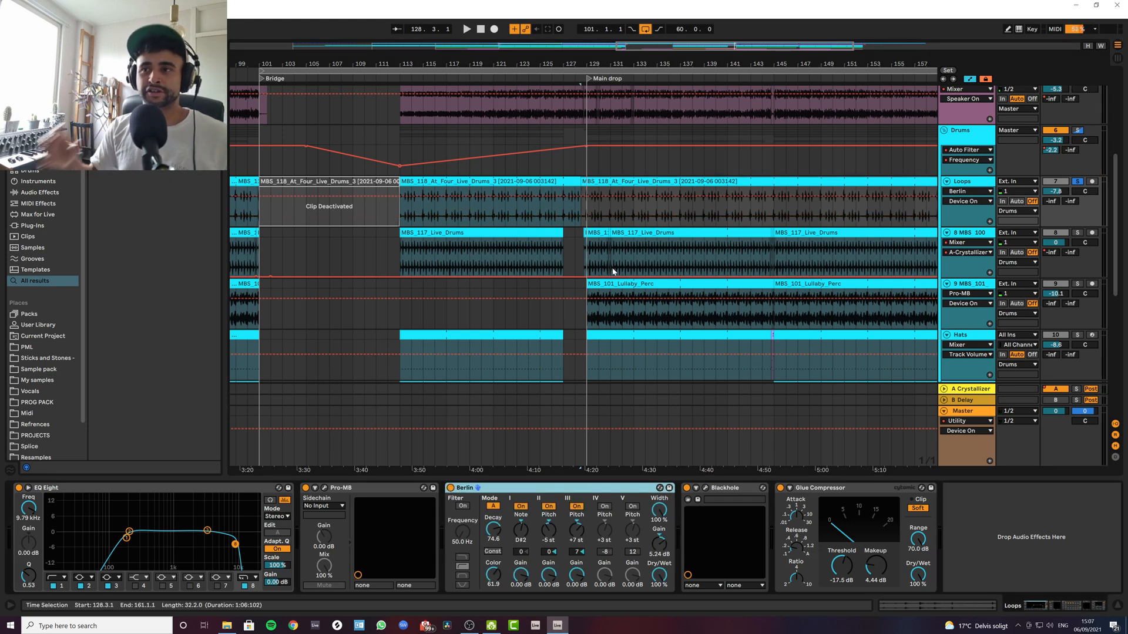
key(space)
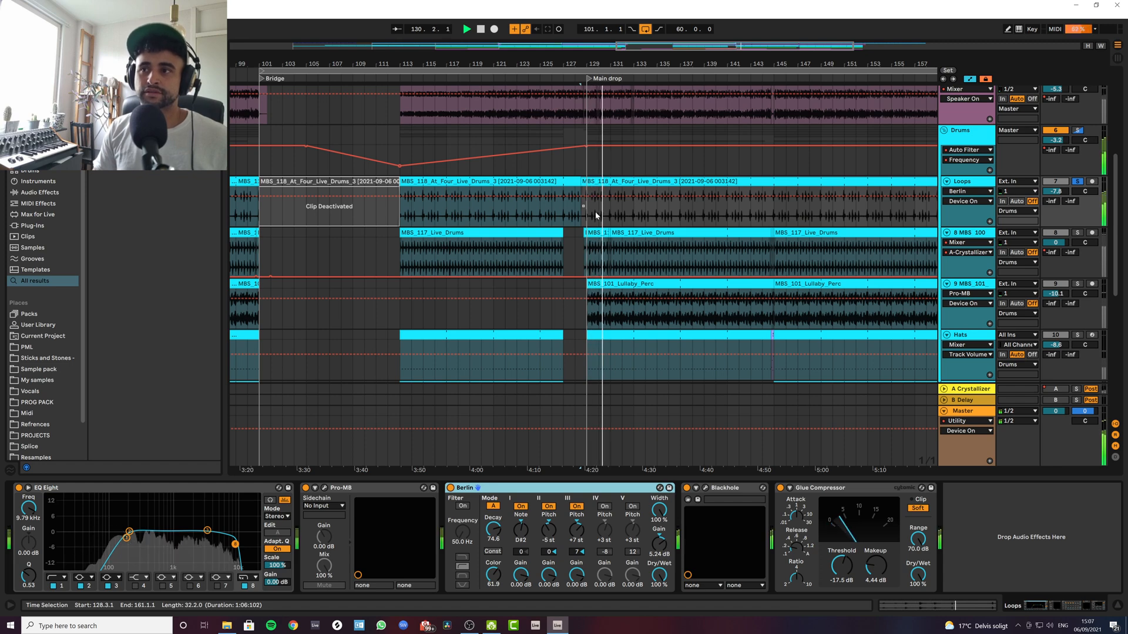
key(space)
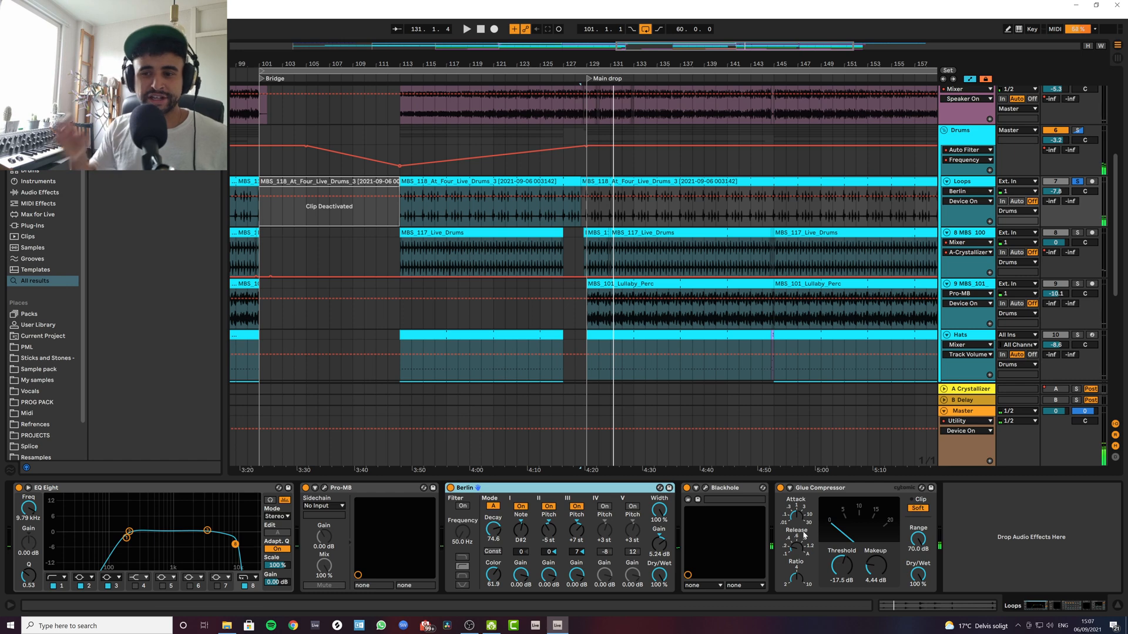
key(space)
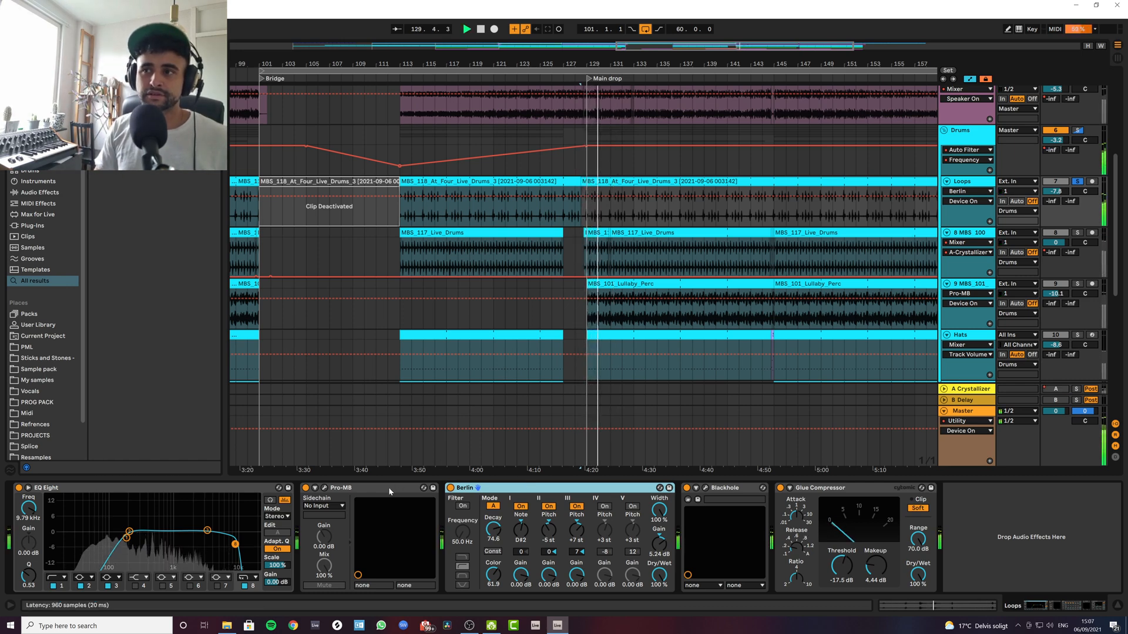
key(space)
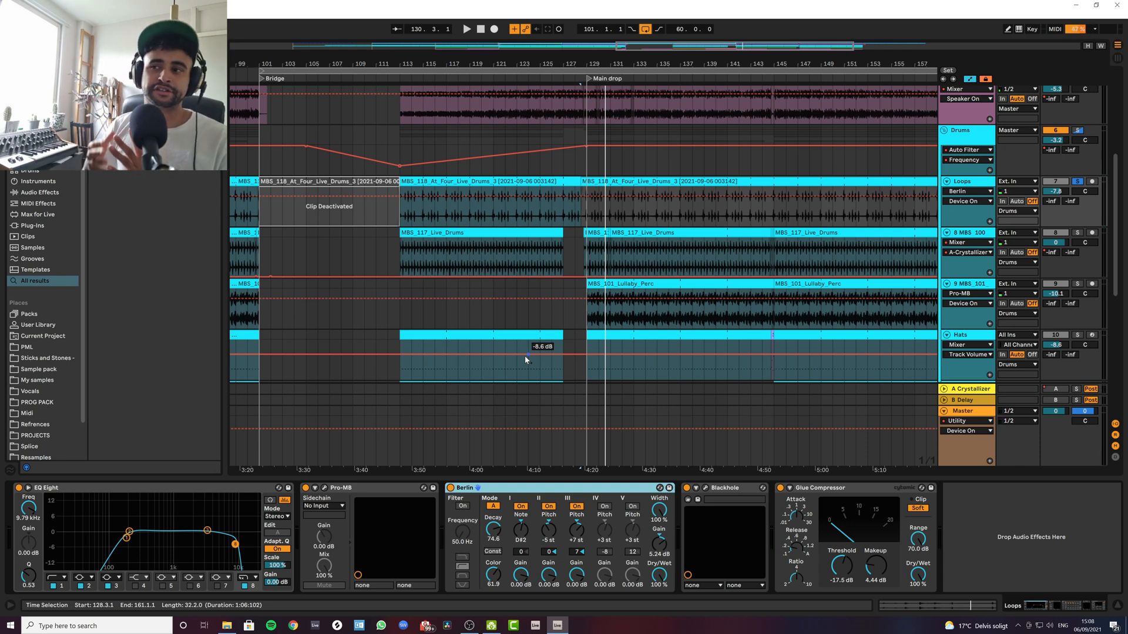
Step: Unsolo the Loops track and play all layers together from the Main drop at bar 129
key(s)
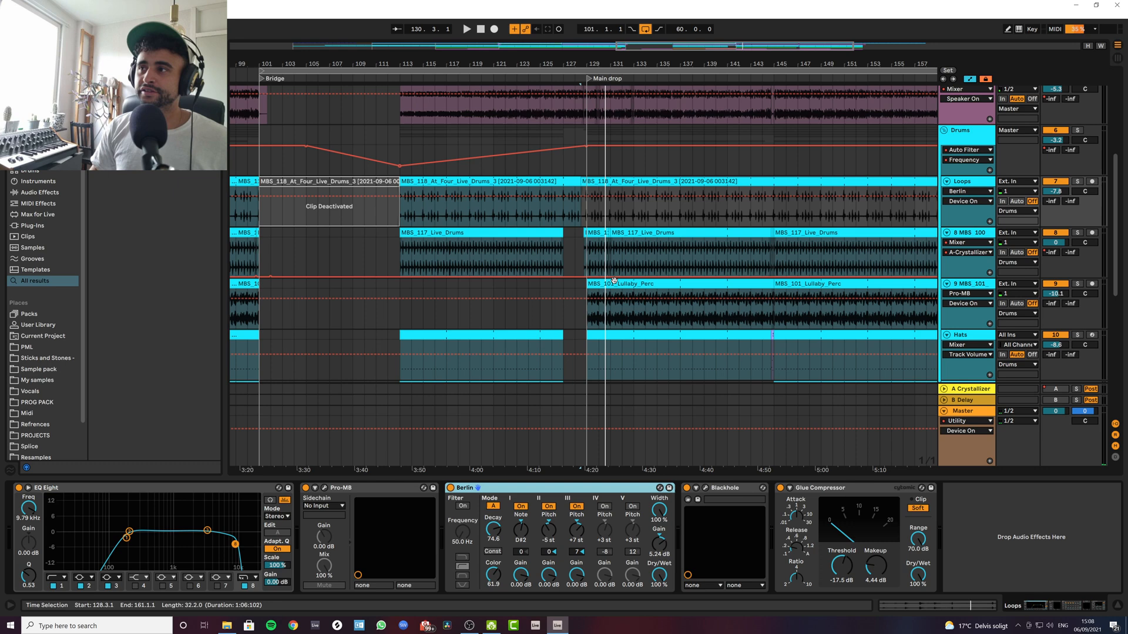
click(585, 209)
key(space)
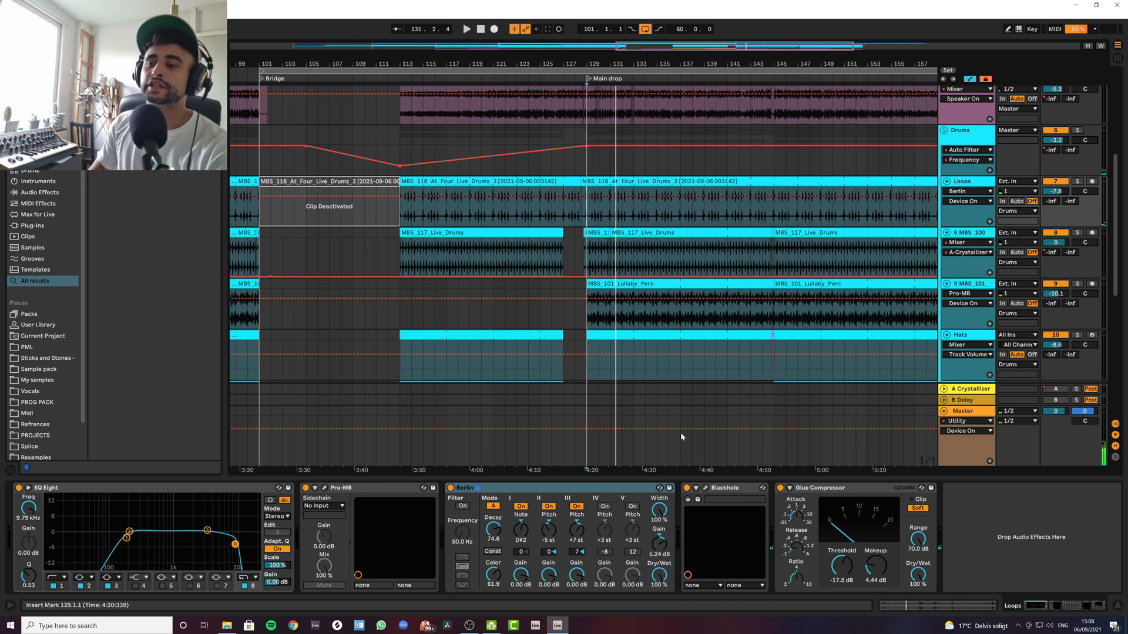
Step: Hide the automation and play the Loops transition from 128.2 into the Main drop, with all tracks and then soloed
drag(577, 64, 608, 124)
click(612, 209)
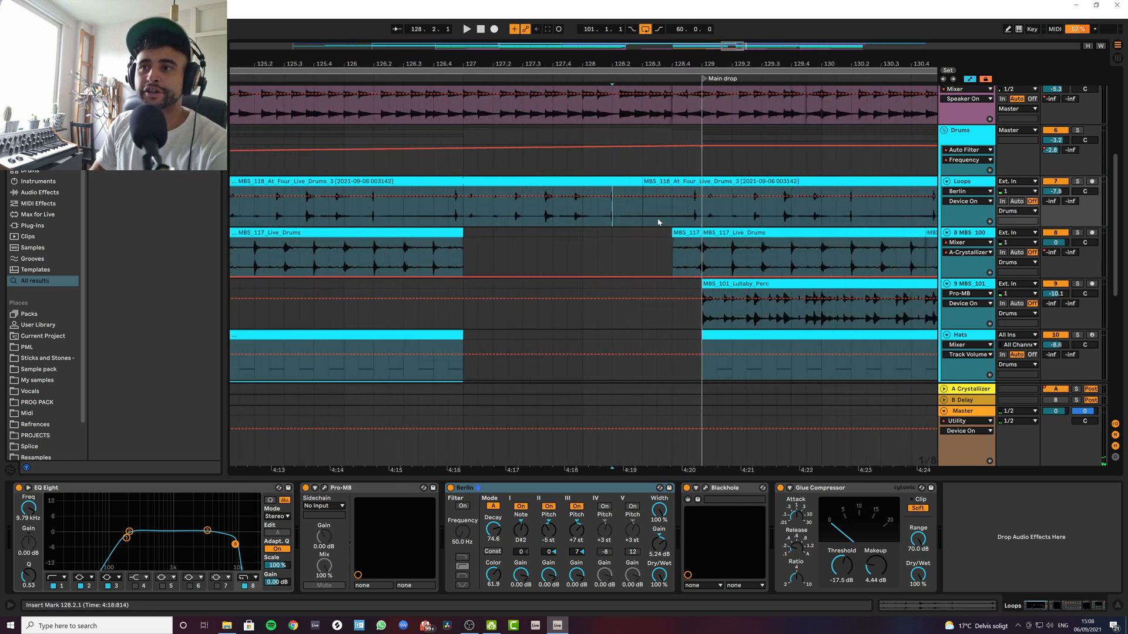
key(a)
key(space)
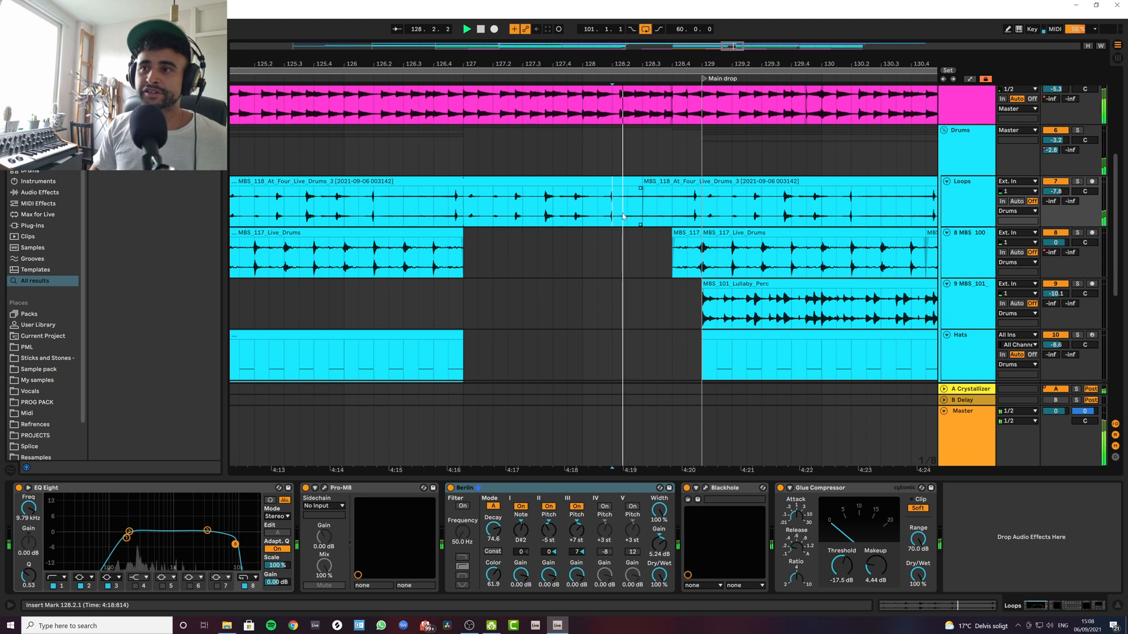
key(space)
key(space)
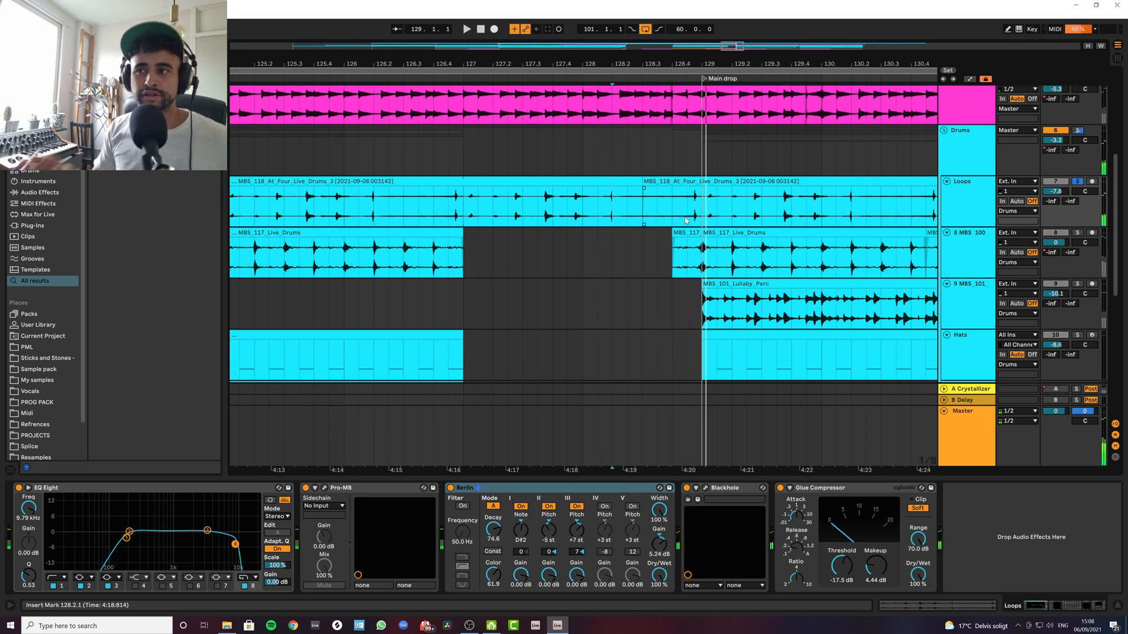
drag(681, 65, 683, 64)
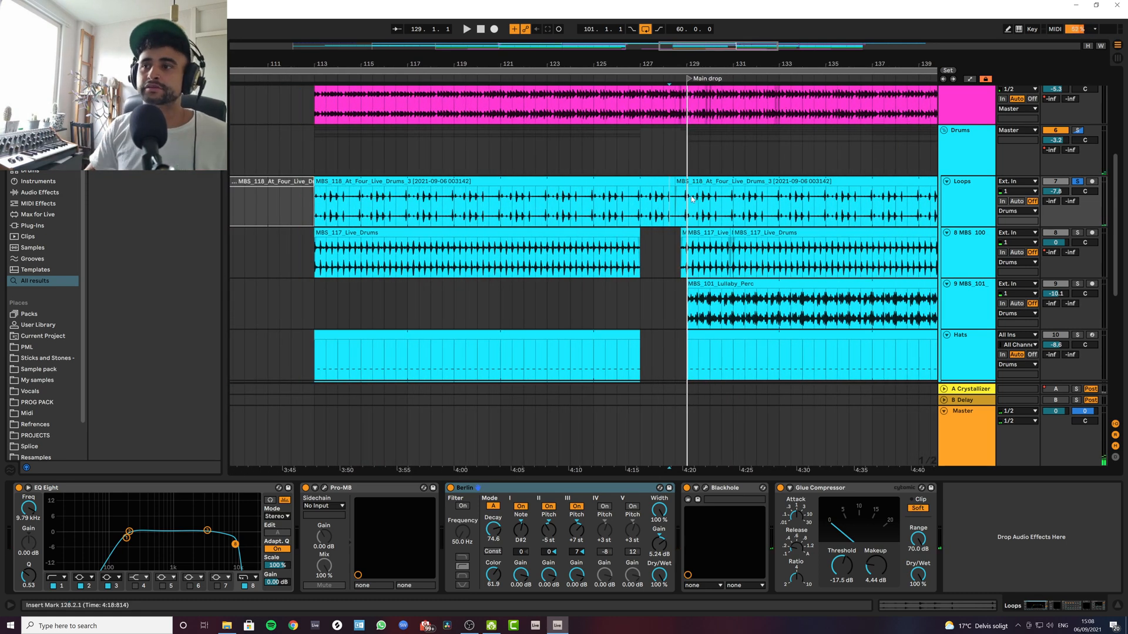
Step: Select the reversed MBS_117 Live Drums clip at 128.4, solo its track and play it into the Main drop
scroll(658, 266, down, 3)
click(684, 144)
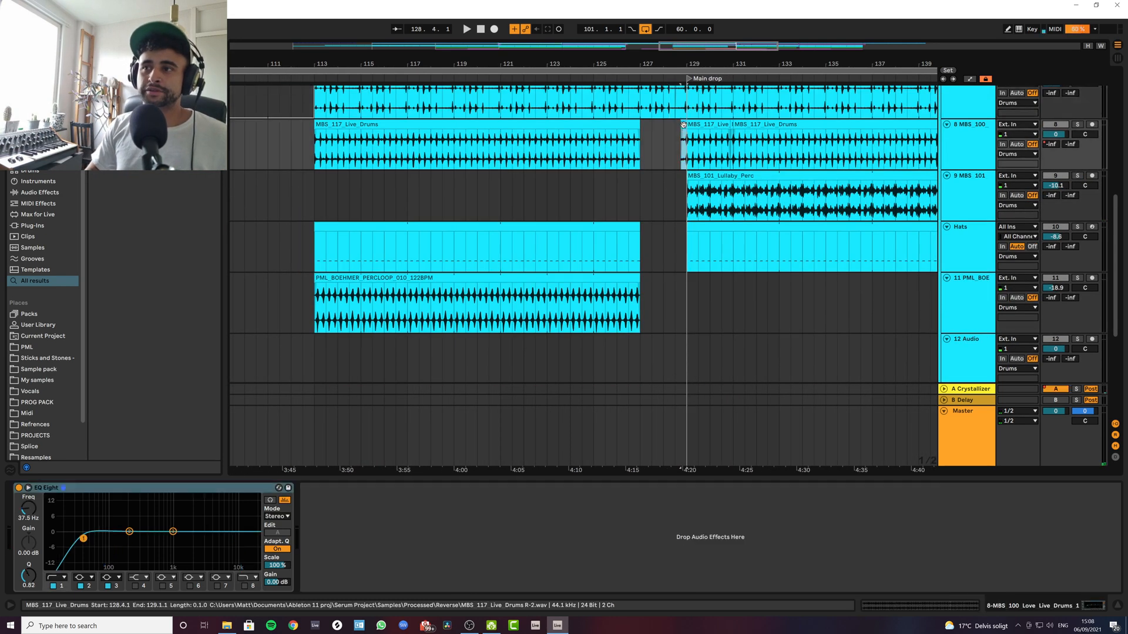
key(s)
key(space)
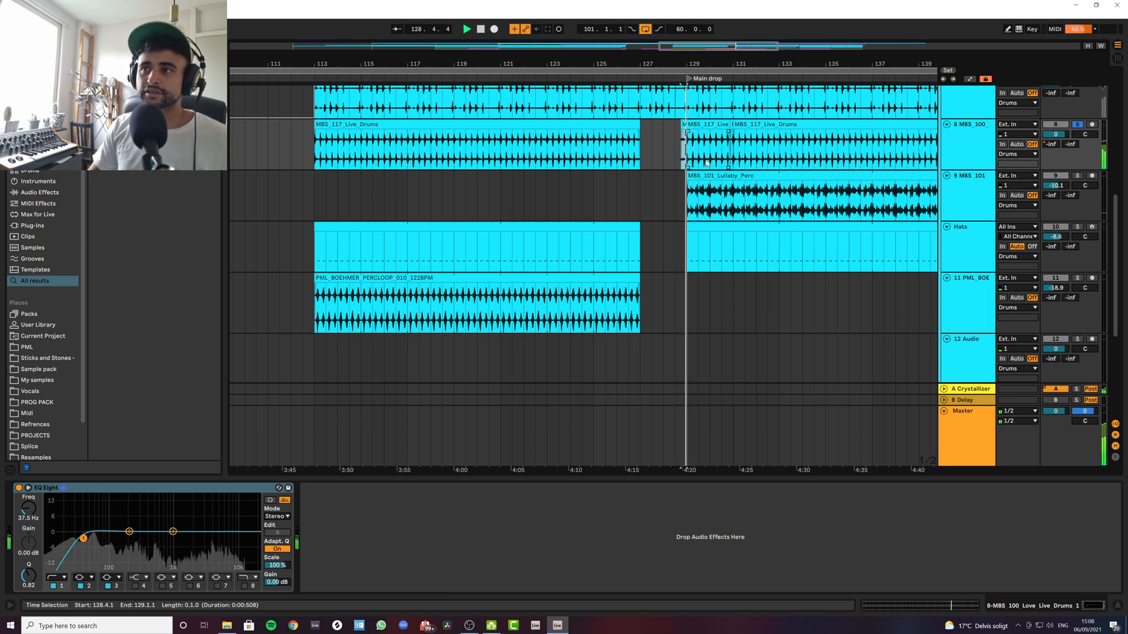
key(space)
Step: Unsolo the MBS_100 drum track and bring the green percussion loop, Audio 2 and vocal clips into view
drag(656, 63, 535, 41)
scroll(533, 202, down, 5)
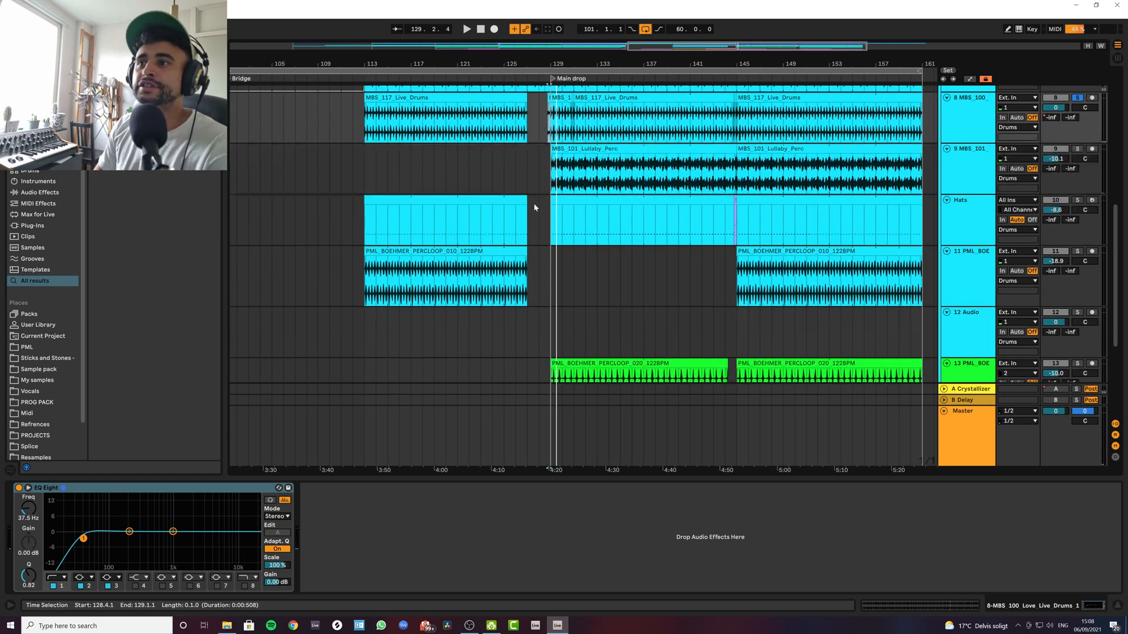
scroll(724, 193, up, 6)
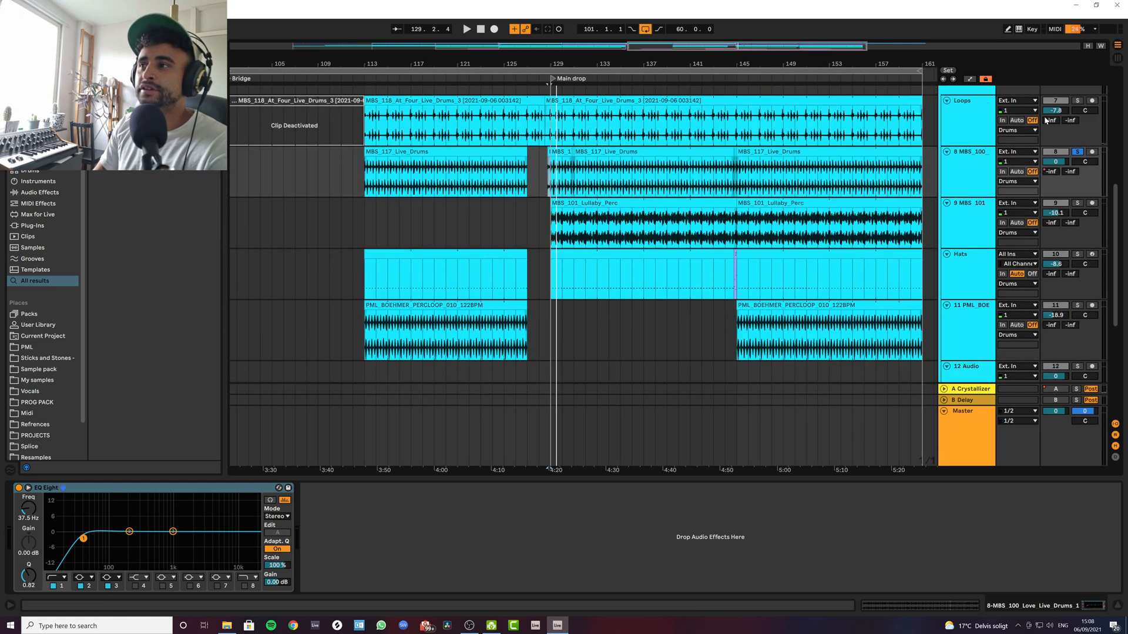
click(545, 220)
scroll(546, 220, down, 8)
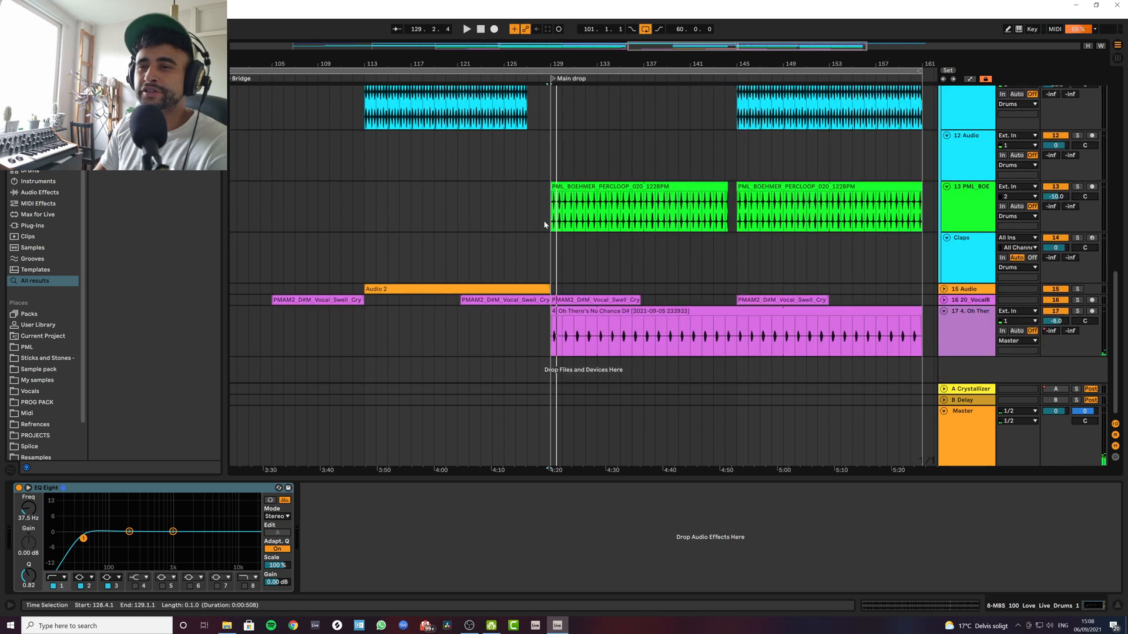
Step: Unfold the 15 Audio track to inspect its Audio 2 clip at bar 124, and show the A Crystallizer return's effects
click(946, 289)
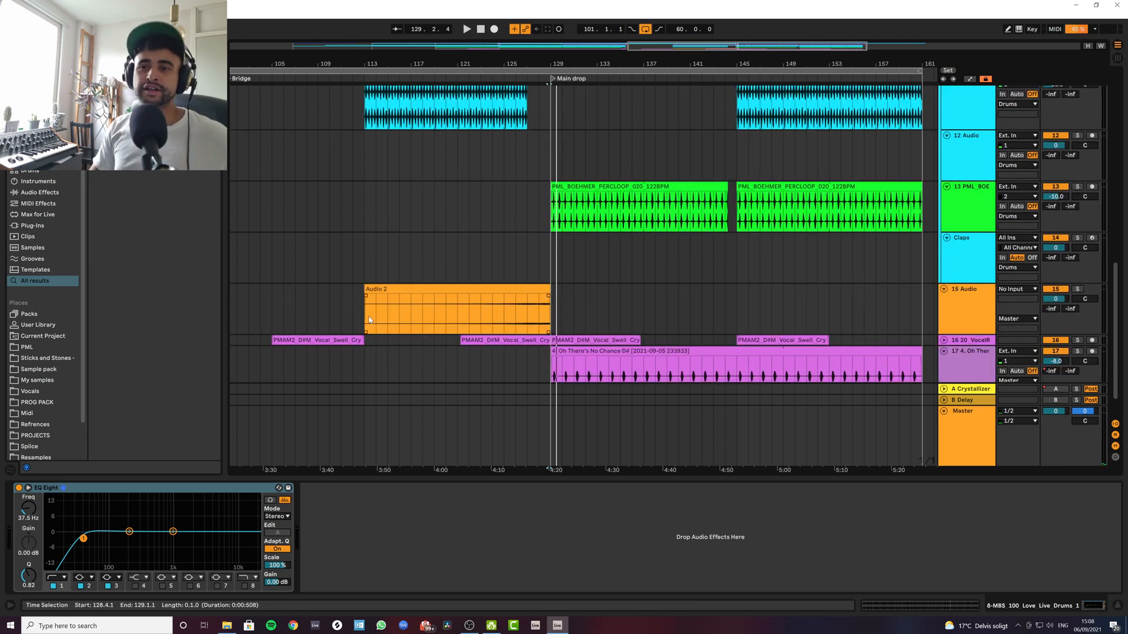
click(486, 320)
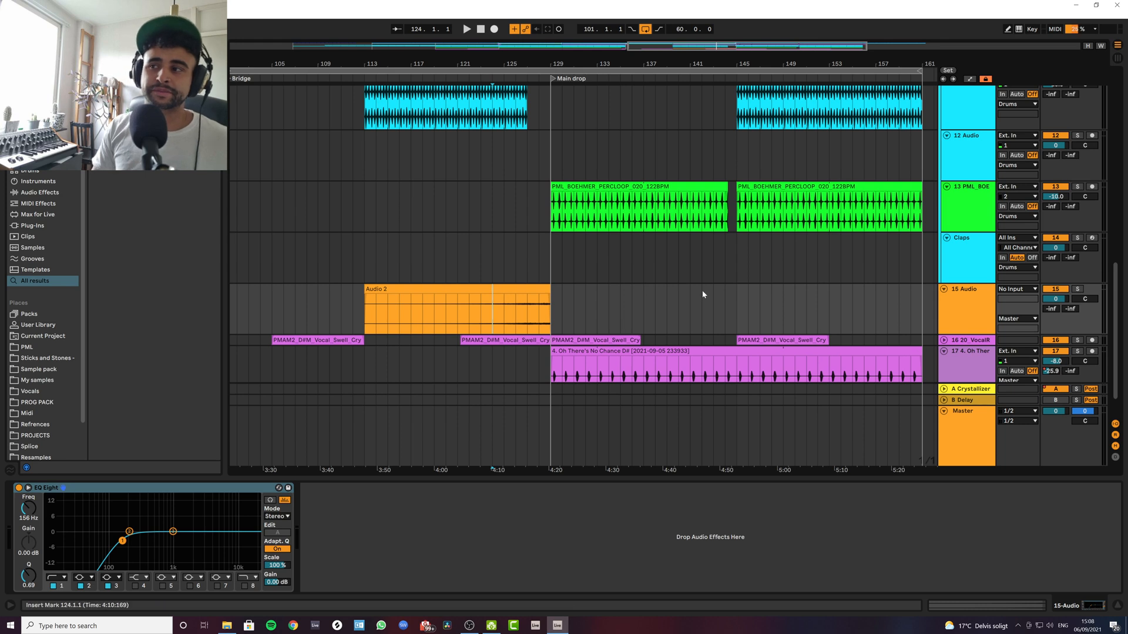
click(970, 390)
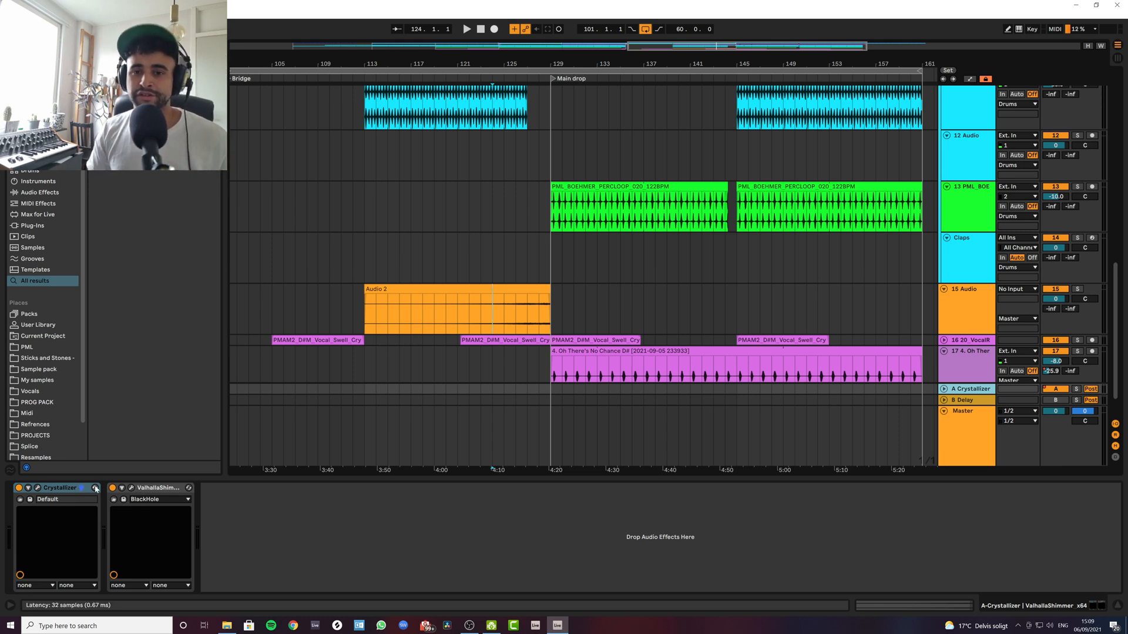
Step: Open the Crystallizer plug-in window on the A return, move it into full view, inspect its controls and close it
click(38, 488)
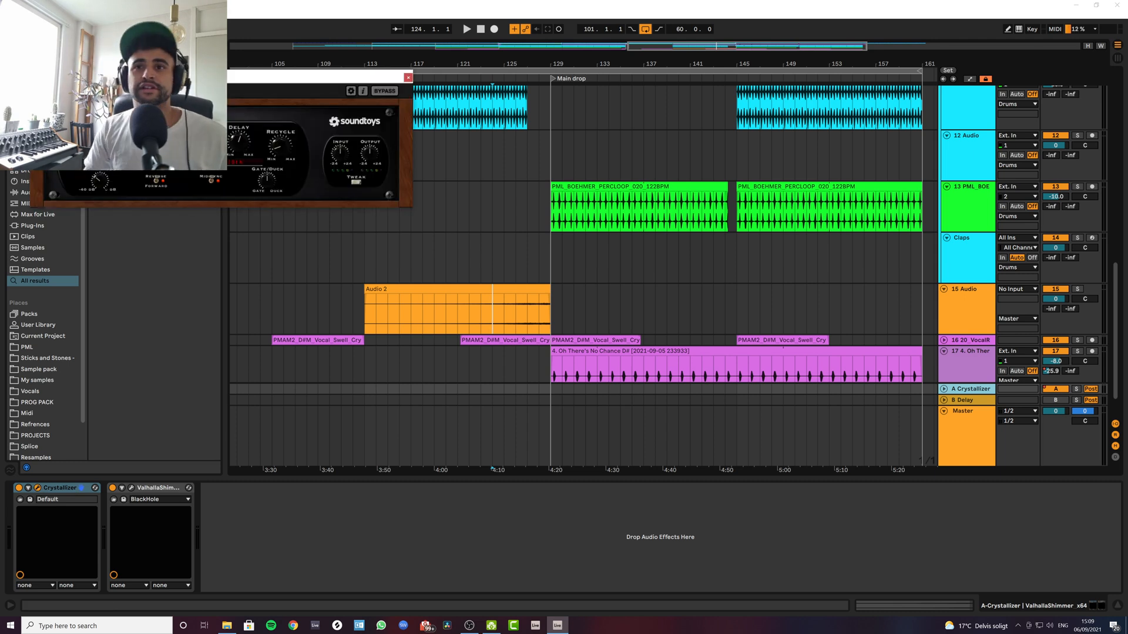
drag(222, 81, 563, 116)
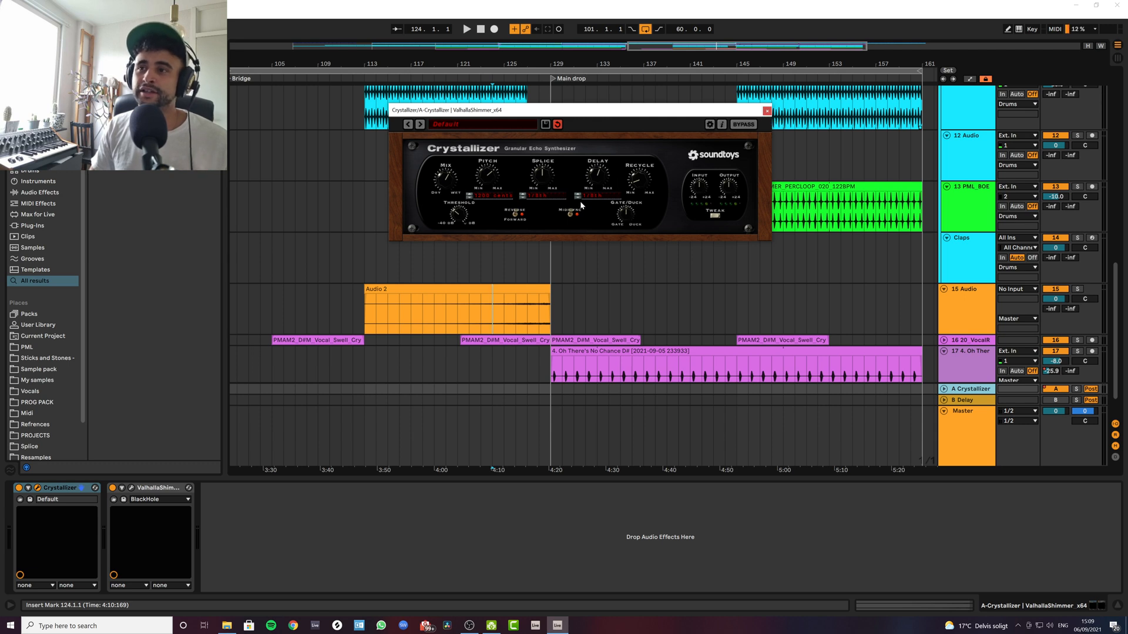
click(715, 216)
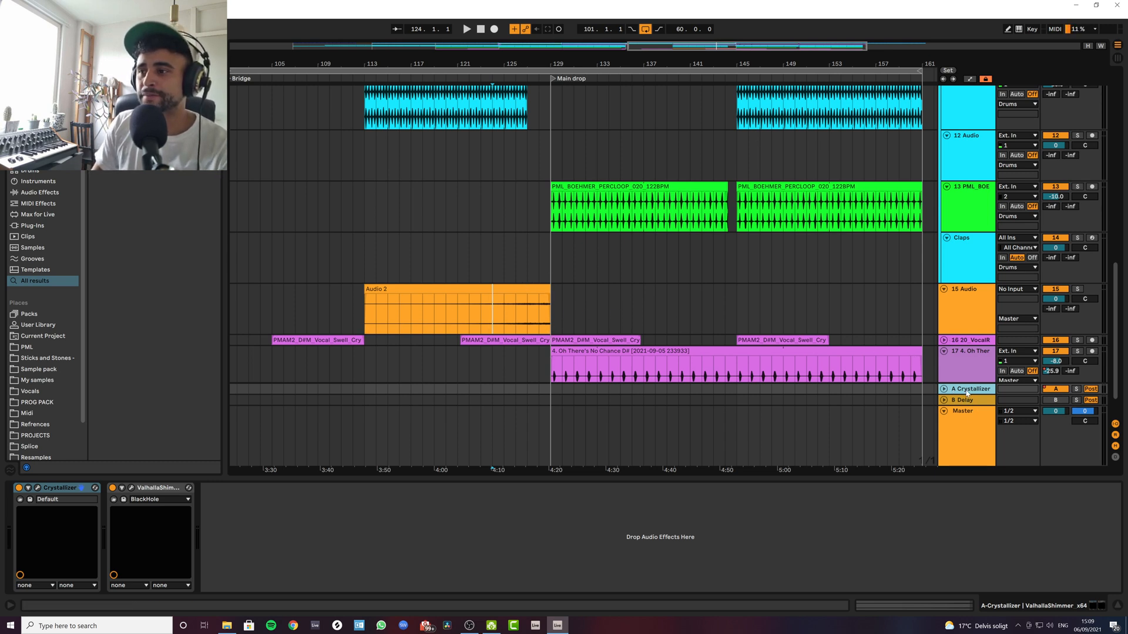
Step: Show the 15 Audio track's devices and inspect its Audio 2 clip from bar 113 to around bar 122
click(969, 323)
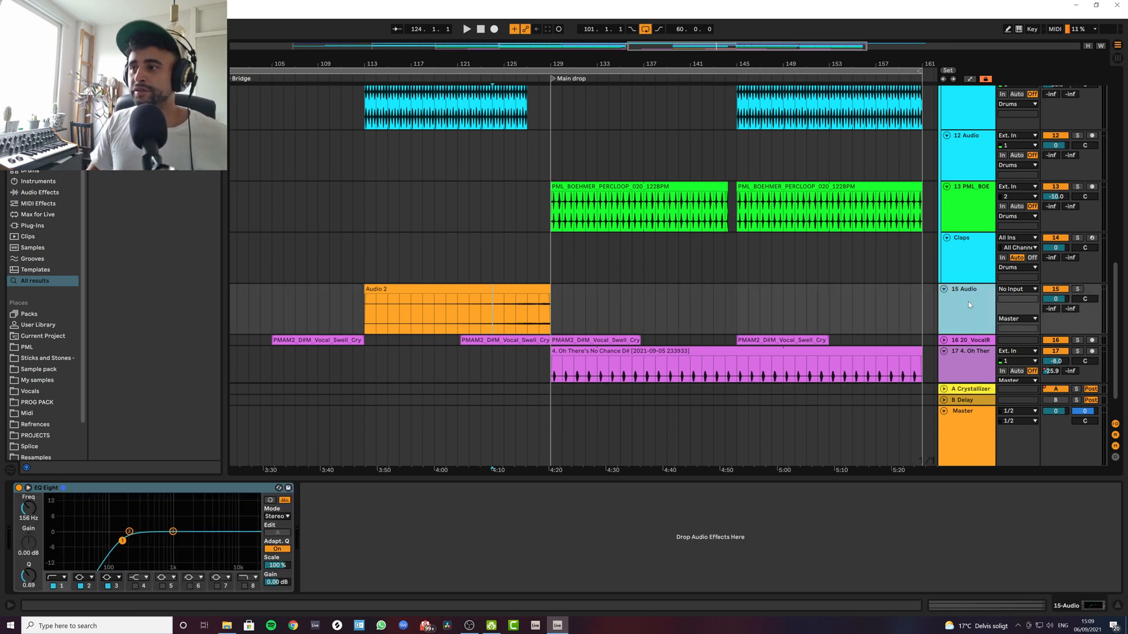
click(370, 319)
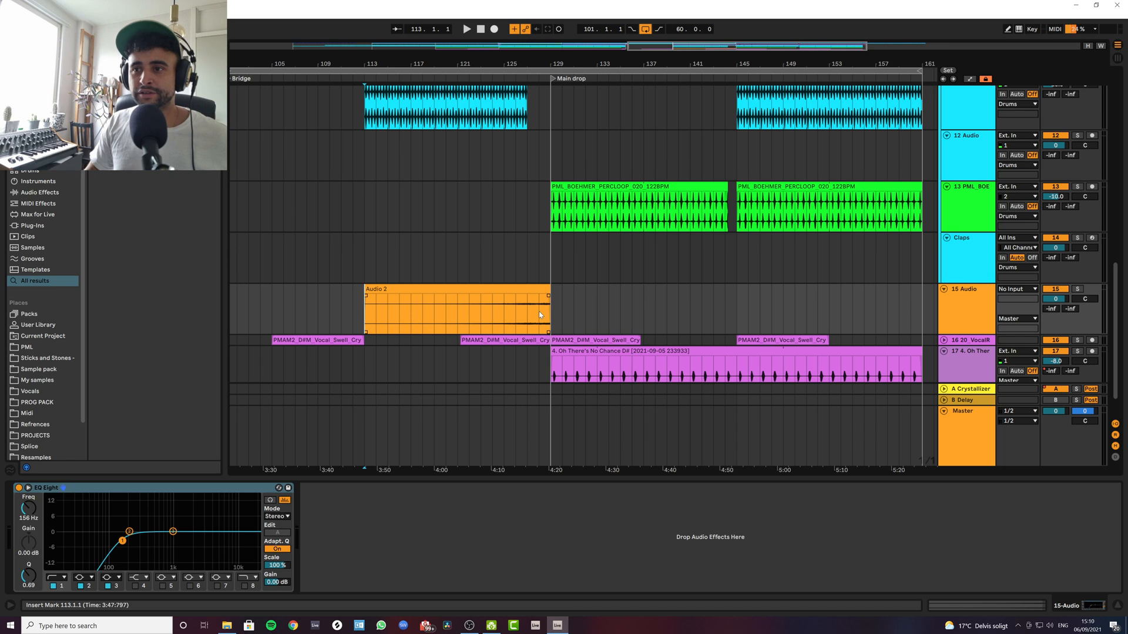
click(470, 315)
click(940, 316)
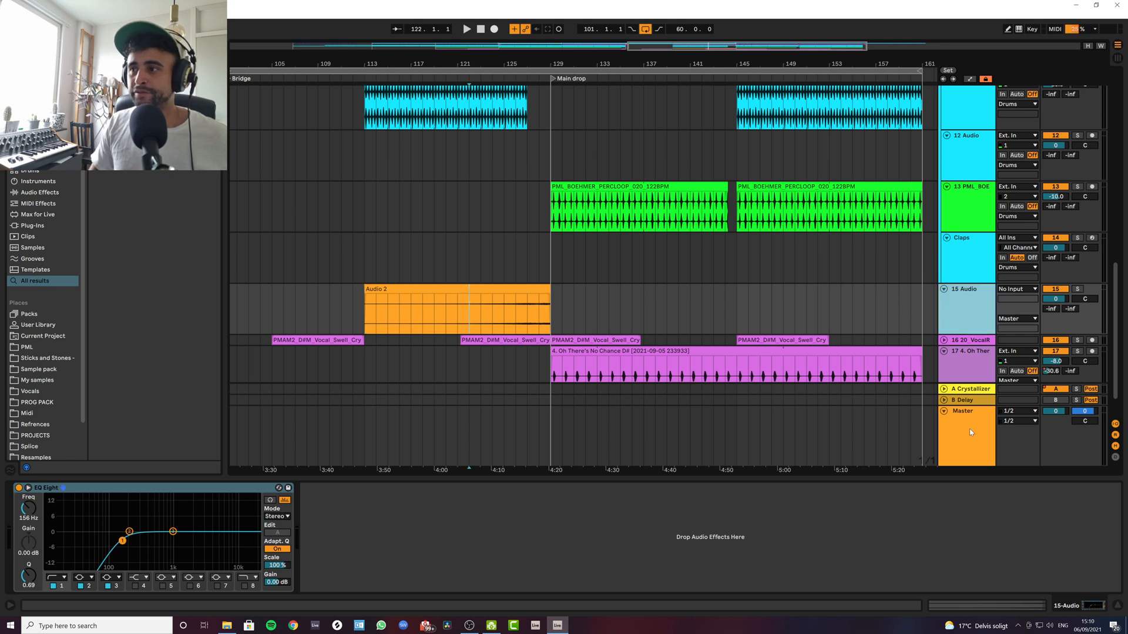
Step: Open ValhallaShimmer on the A Crystallizer return, try its mix at 1.00, set it to about 0.36 and close the plug-in
click(969, 391)
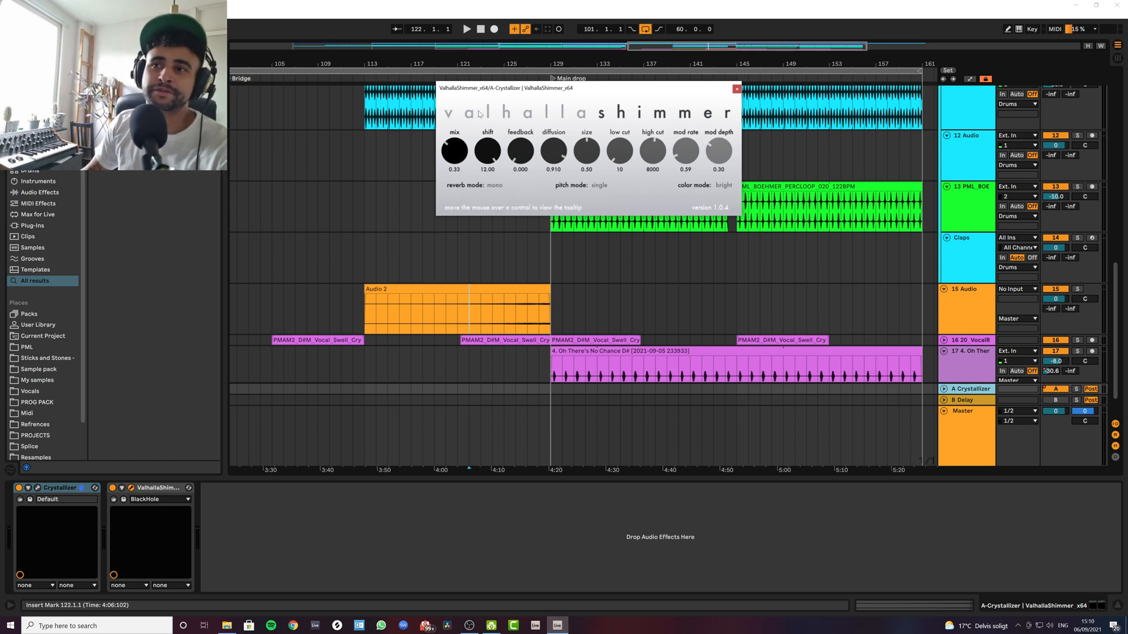
drag(453, 164, 501, 49)
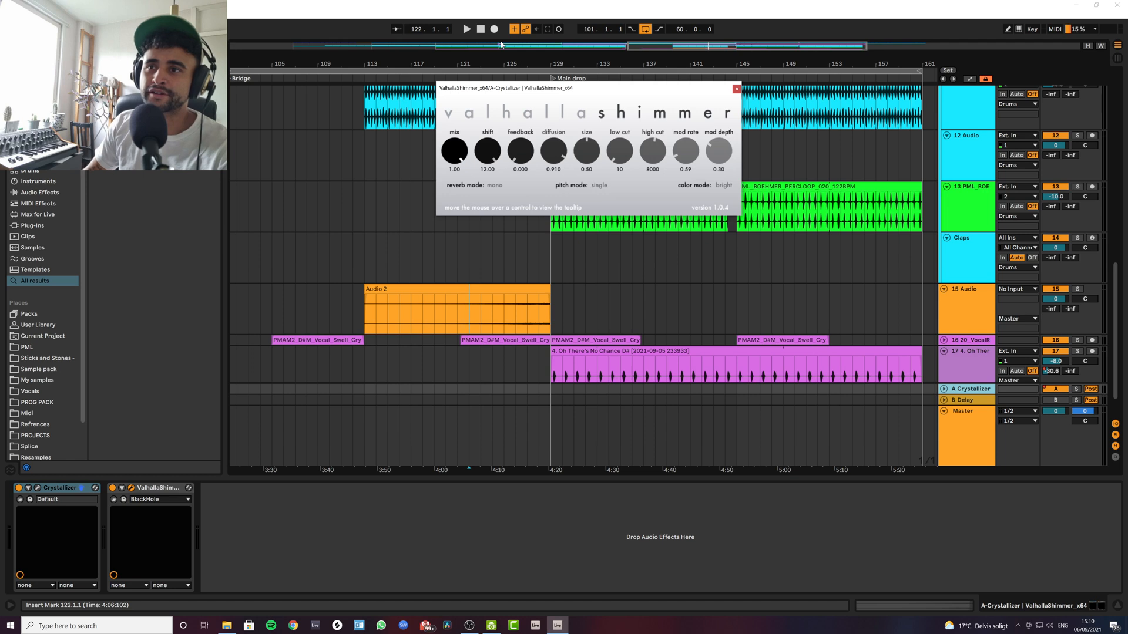
drag(468, 146, 472, 156)
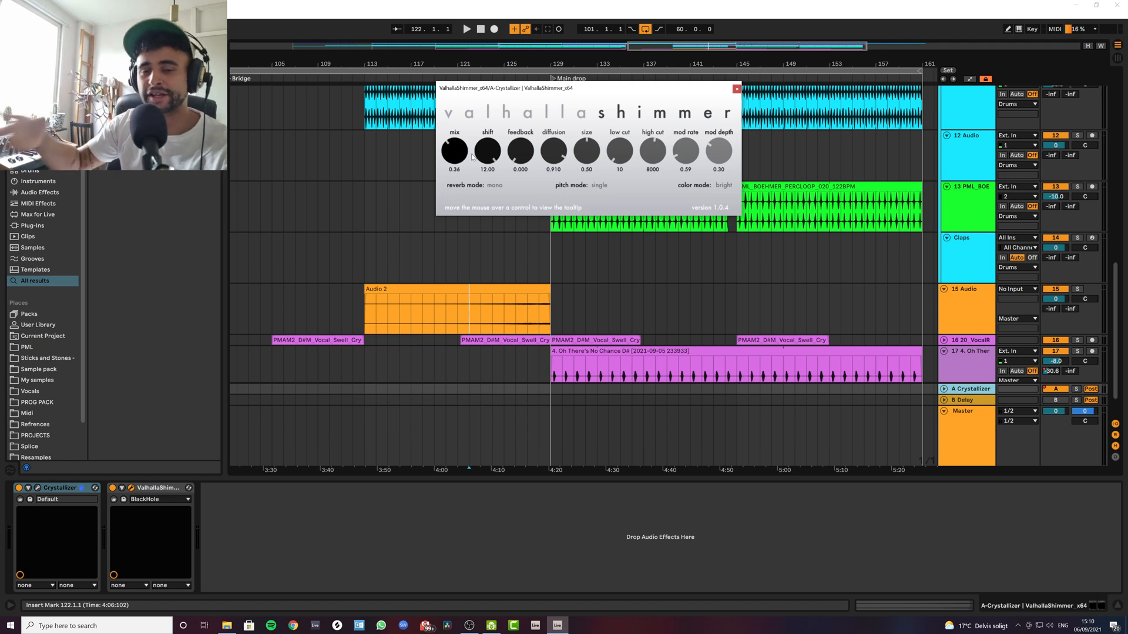
click(736, 90)
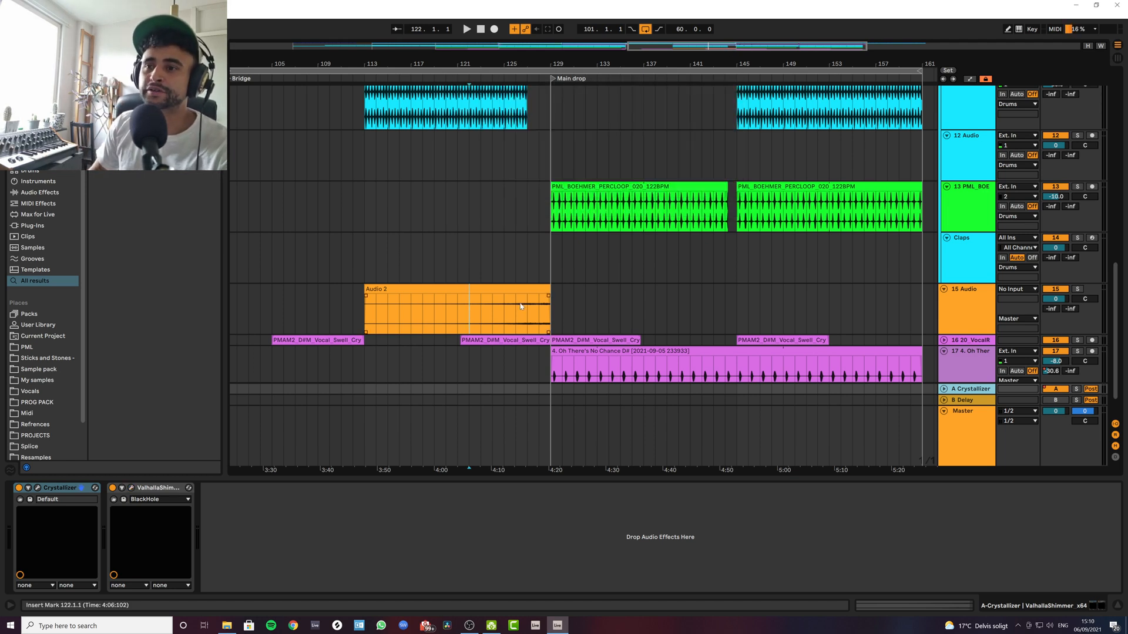
Step: Solo the 15 Audio track and play its Audio 2 clip from bar 121 into the Main drop
click(470, 321)
key(space)
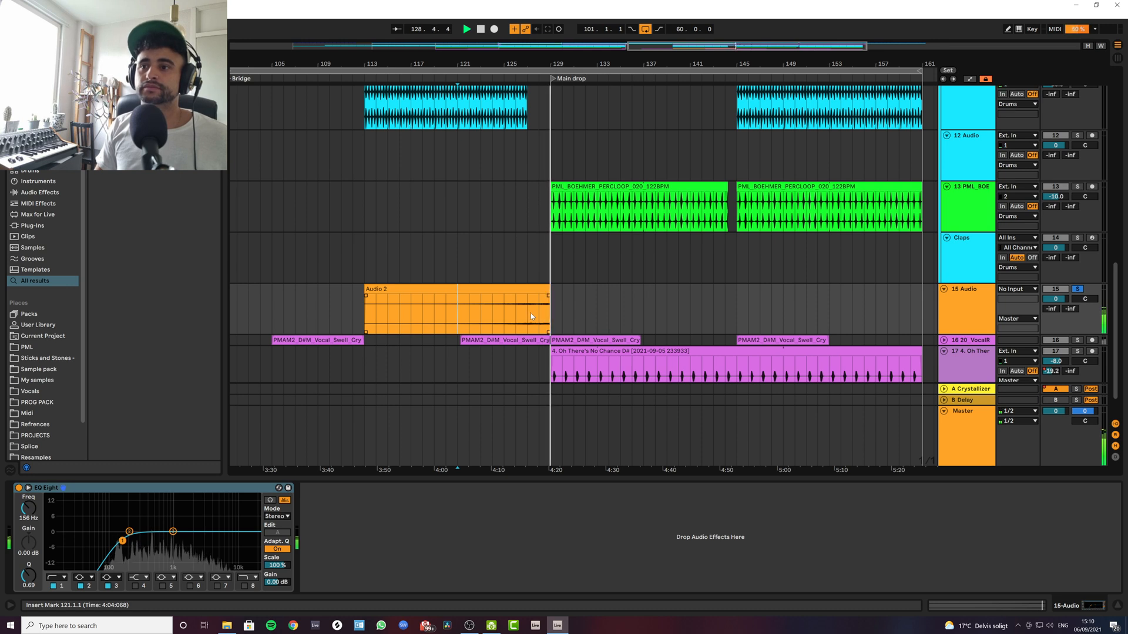
key(space)
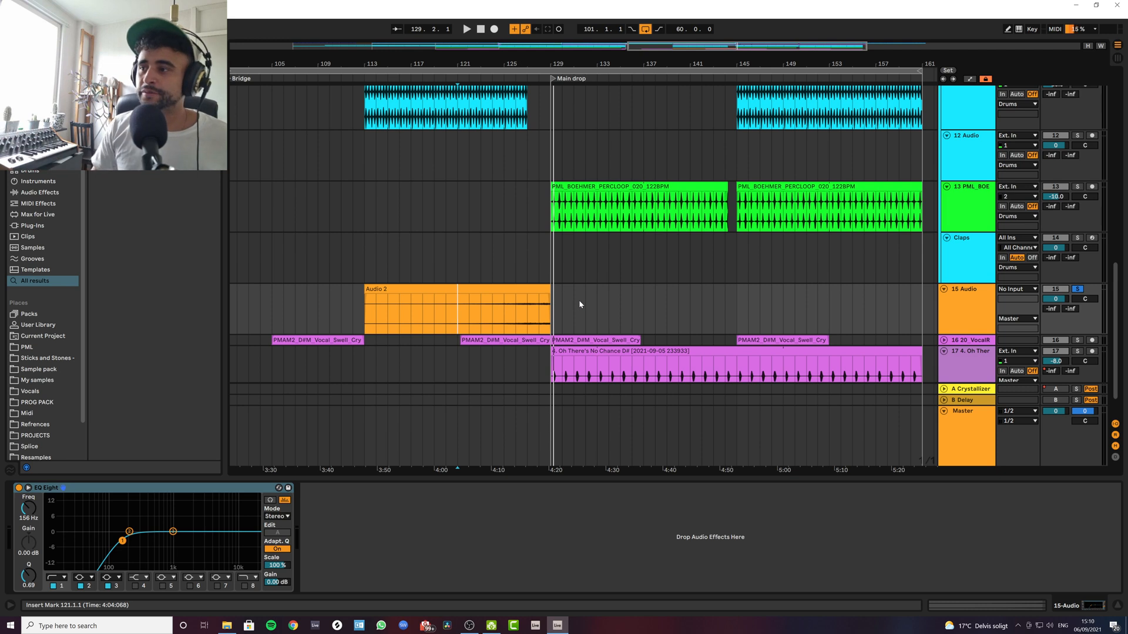
Step: Insert a new audio track below 15 Audio and set its input to A-Crystallizer | ValhallaShimmer
click(963, 322)
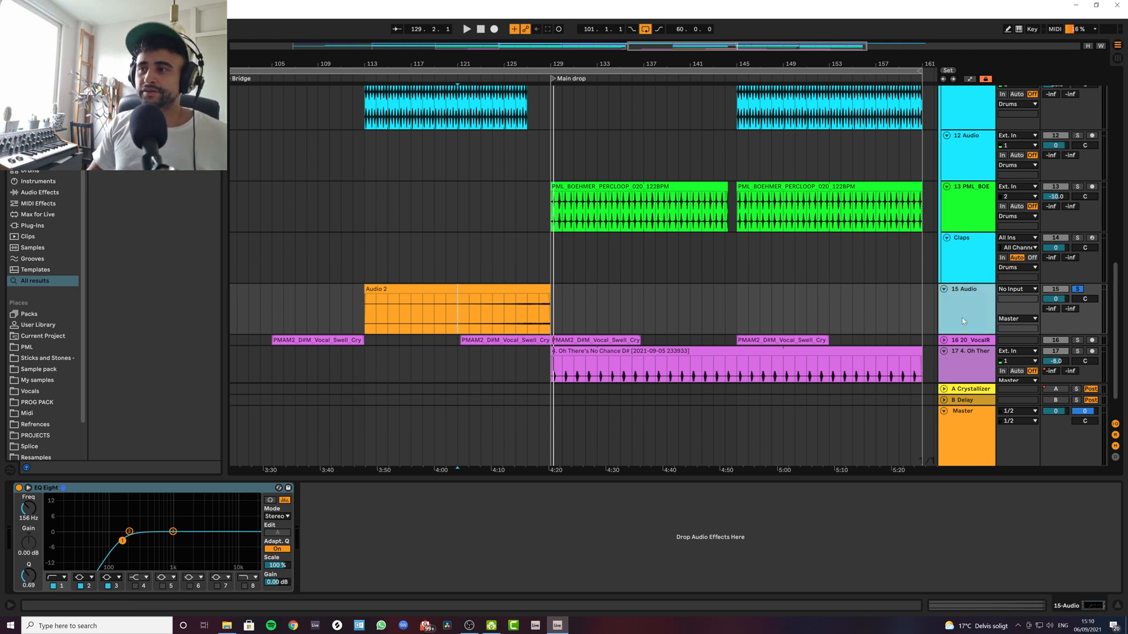
key(ctrl+t)
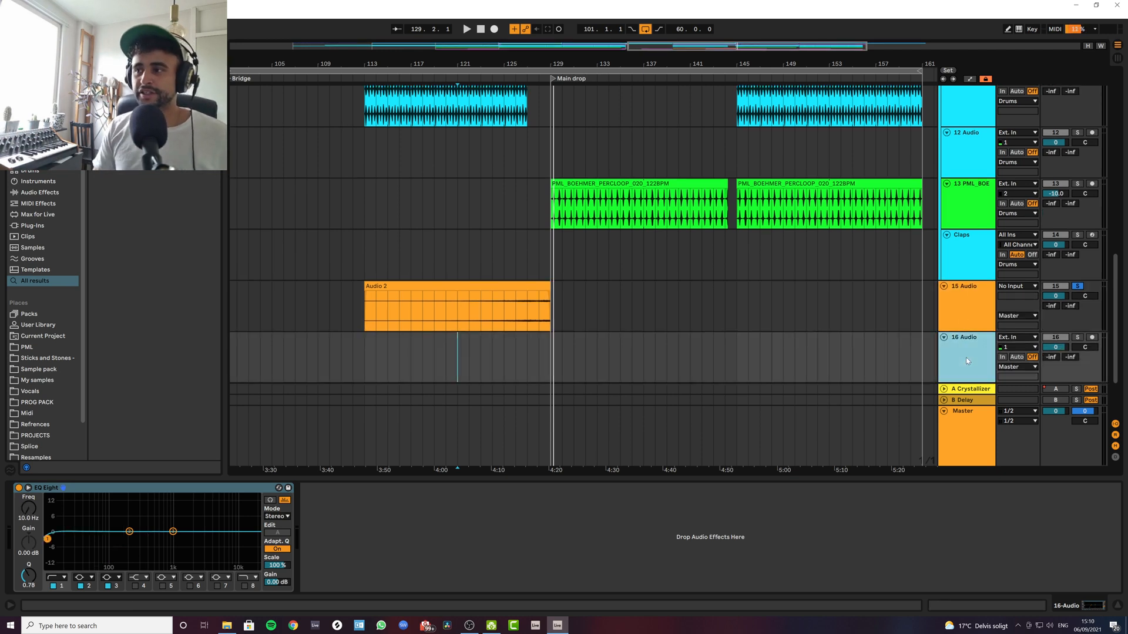
click(1030, 339)
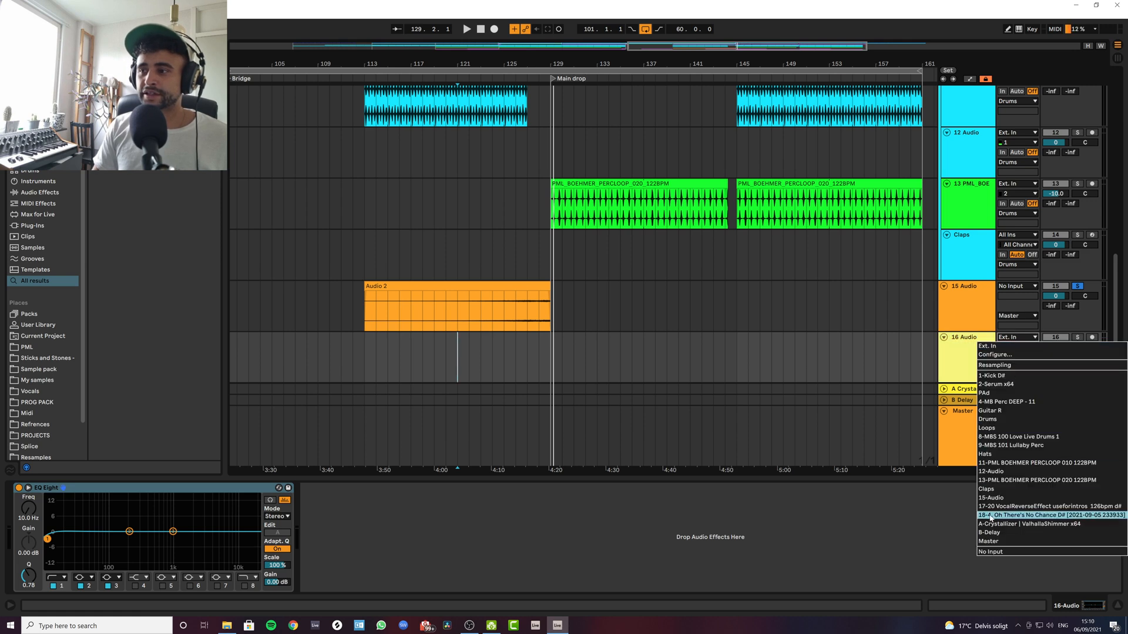
click(996, 522)
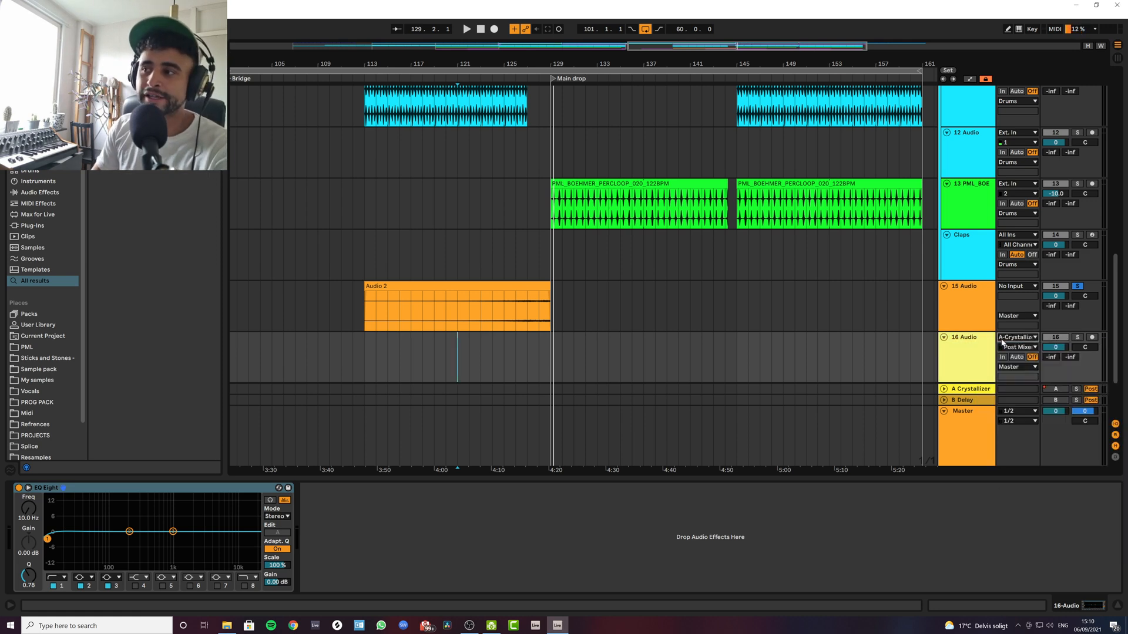
Step: Arm the new 16 Audio track for recording with 15 Audio unsoloed, and place the insert mark at bar 113 on it
click(1091, 338)
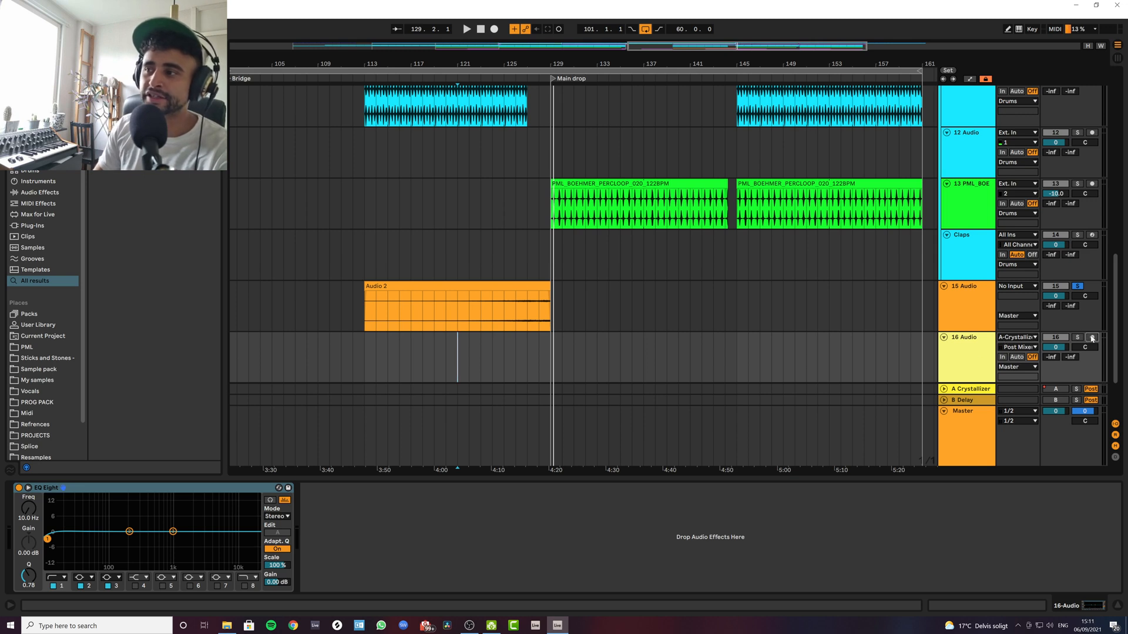
click(1077, 286)
click(365, 359)
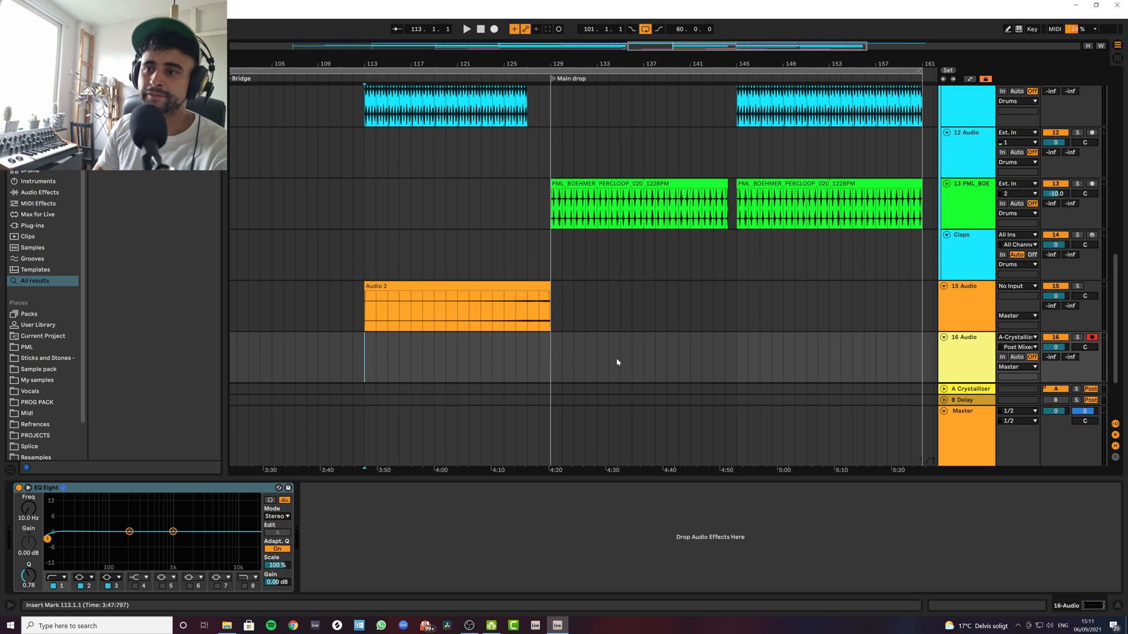
click(969, 389)
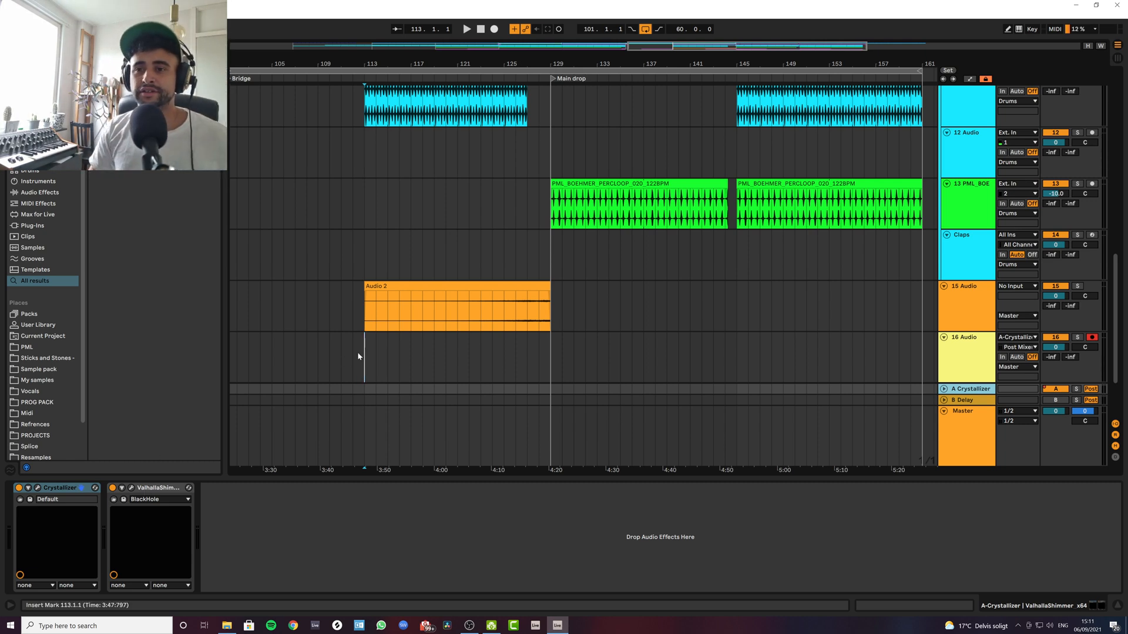
click(372, 354)
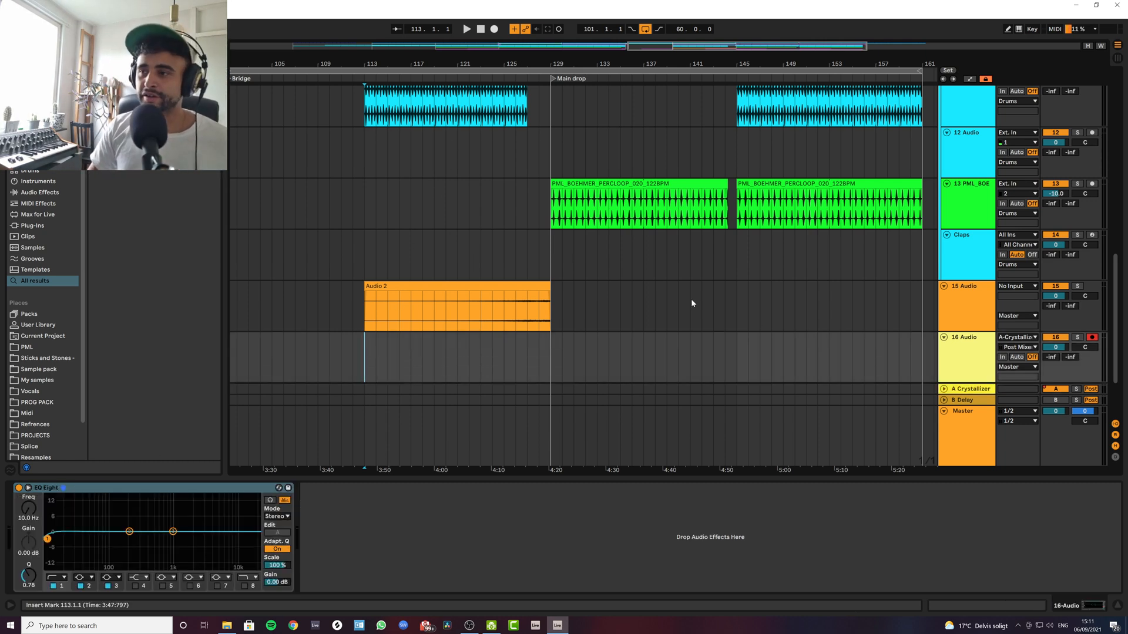
Step: Examine the Drums group's A-Crystallizer send automation up to bar 129 and look over the pad, percussion and guitar tracks above it
click(972, 390)
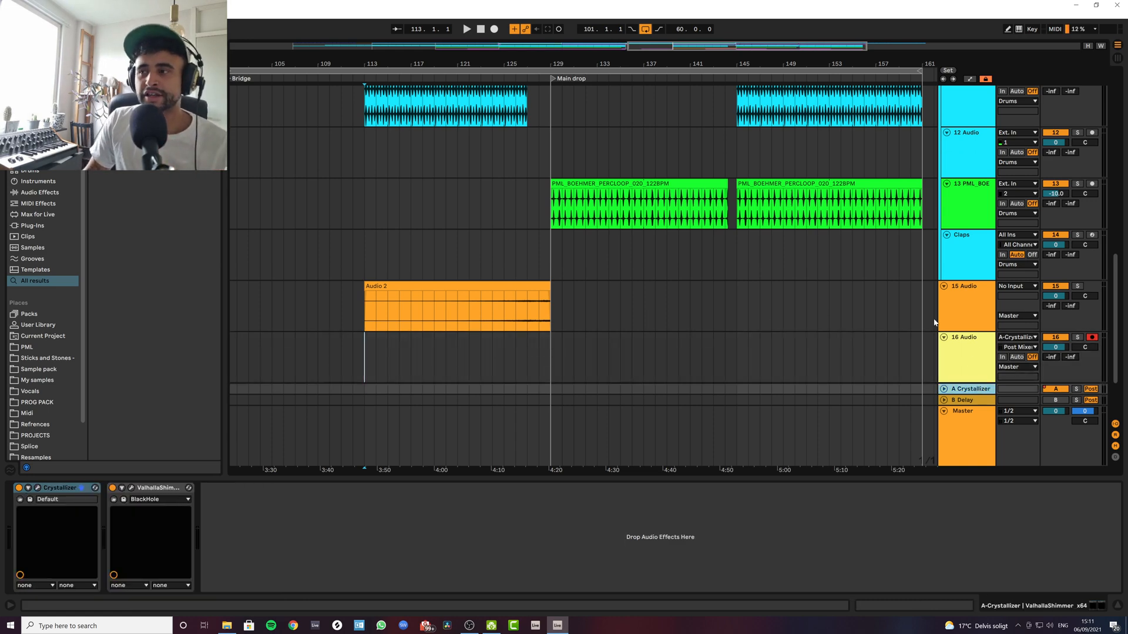
scroll(878, 324, up, 4)
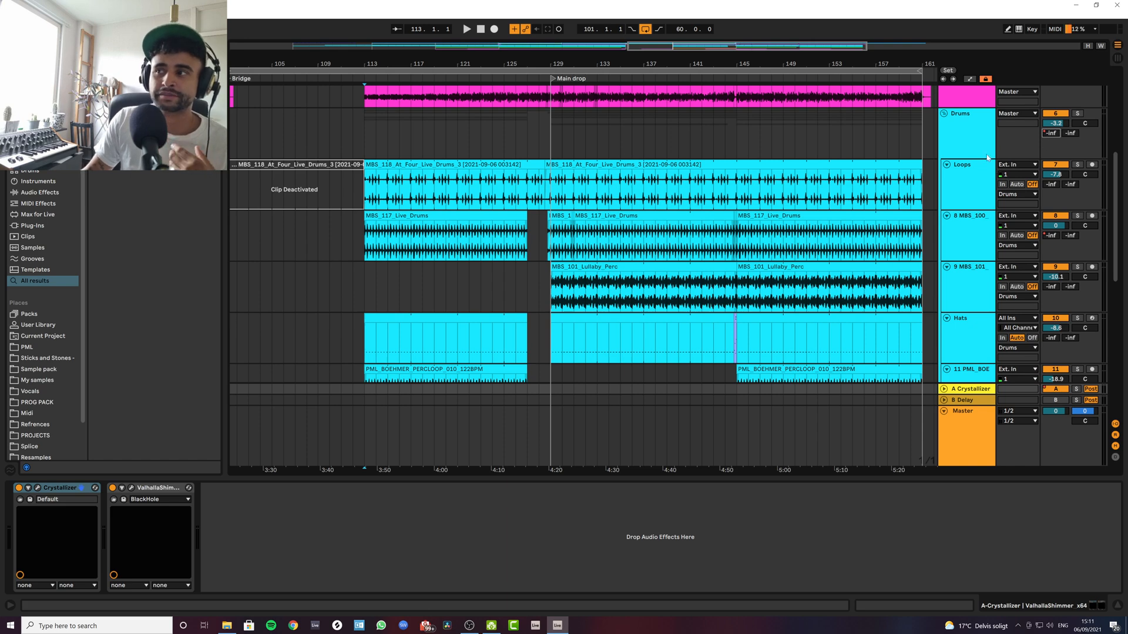
key(a)
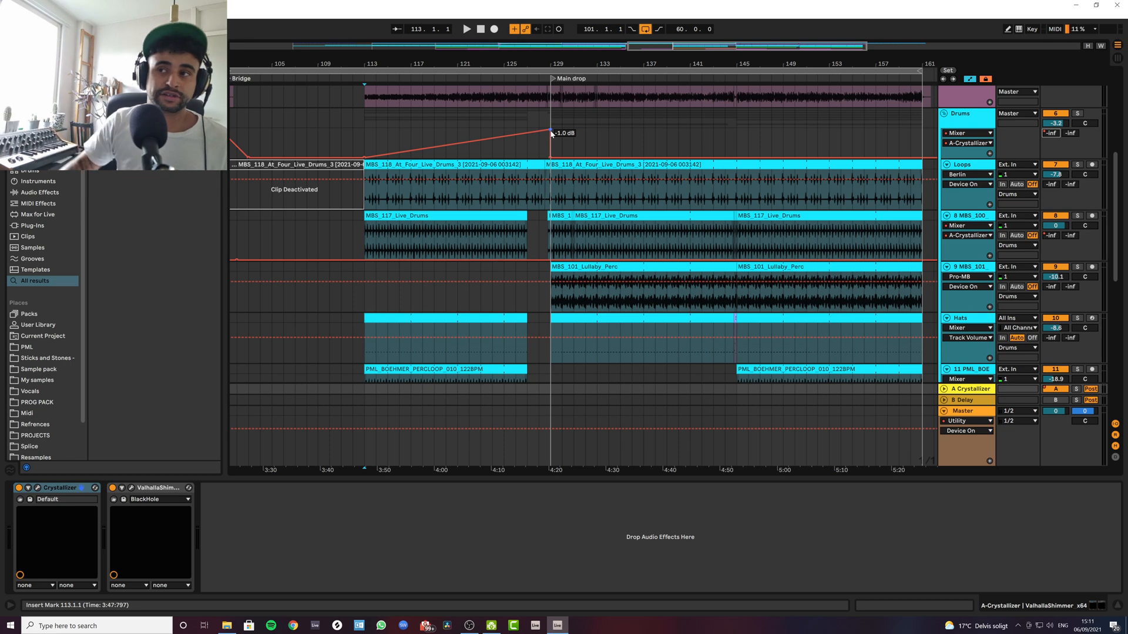
key(a)
scroll(582, 195, up, 3)
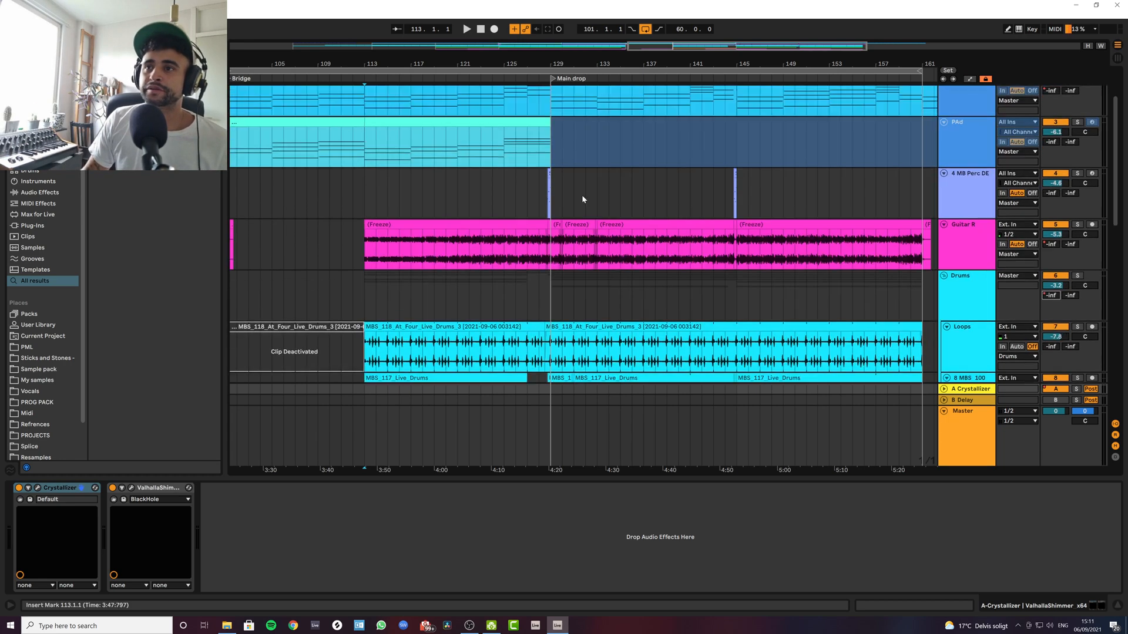
scroll(583, 199, up, 1)
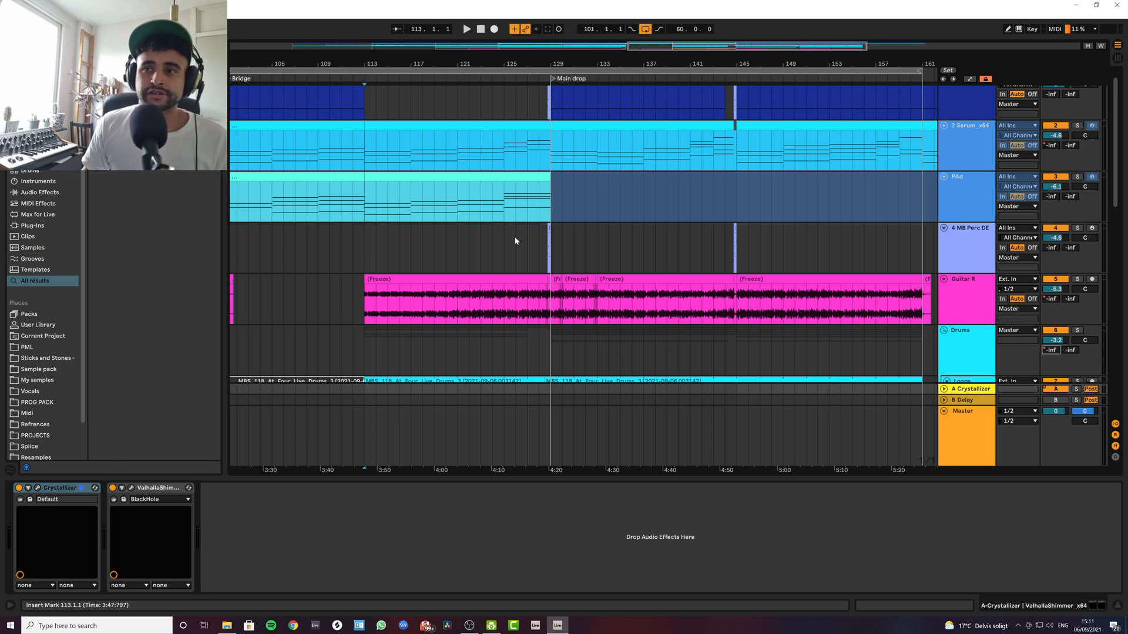
scroll(515, 241, down, 15)
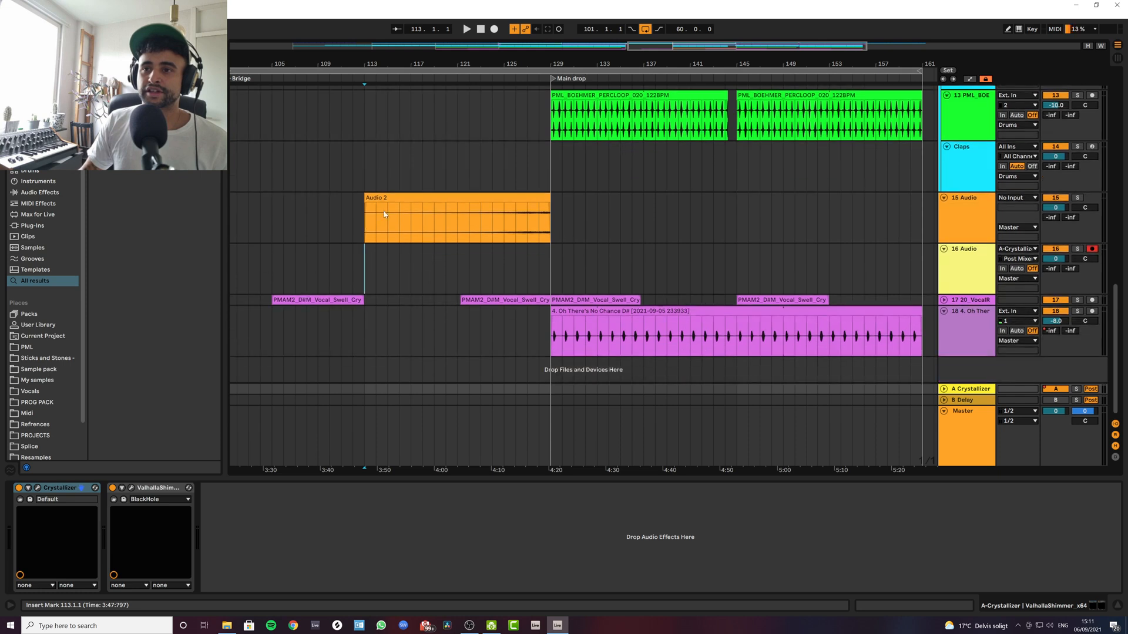
Step: Record the A return onto 16 Audio from bar 113 into the Main drop, and trim the recorded clip's end to bar 129
click(368, 269)
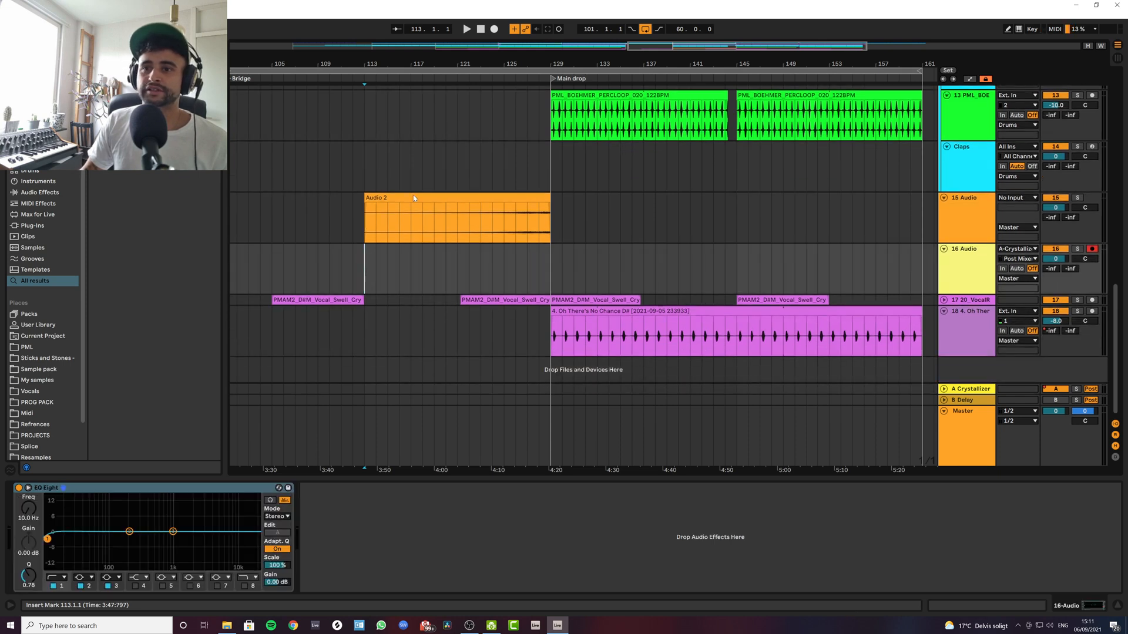
click(494, 29)
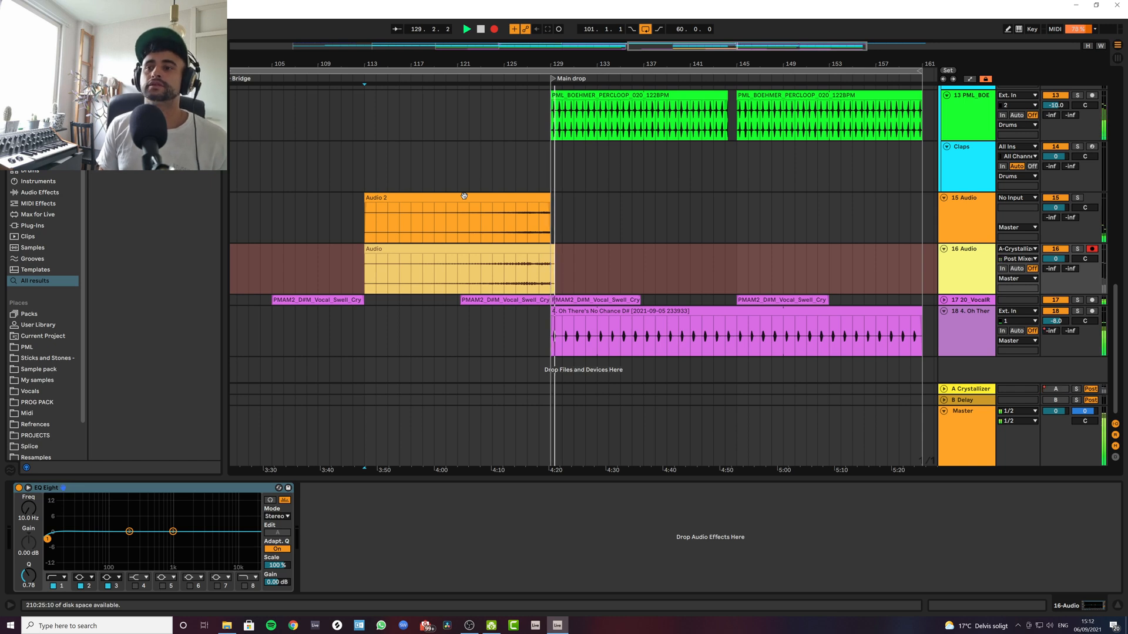
key(space)
click(558, 249)
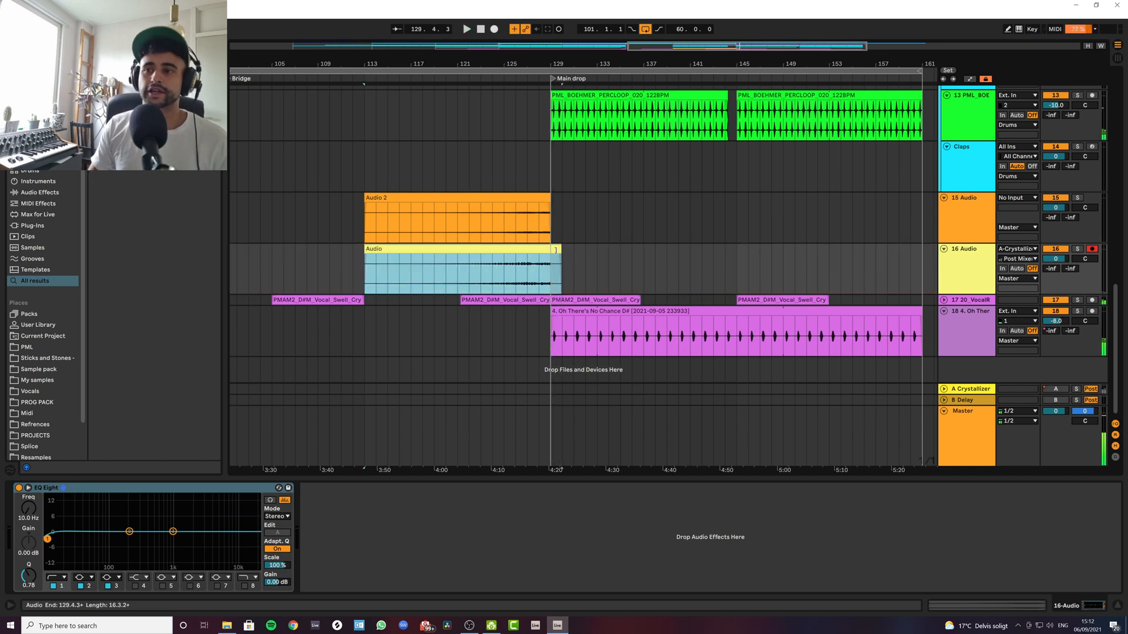
drag(559, 248, 550, 248)
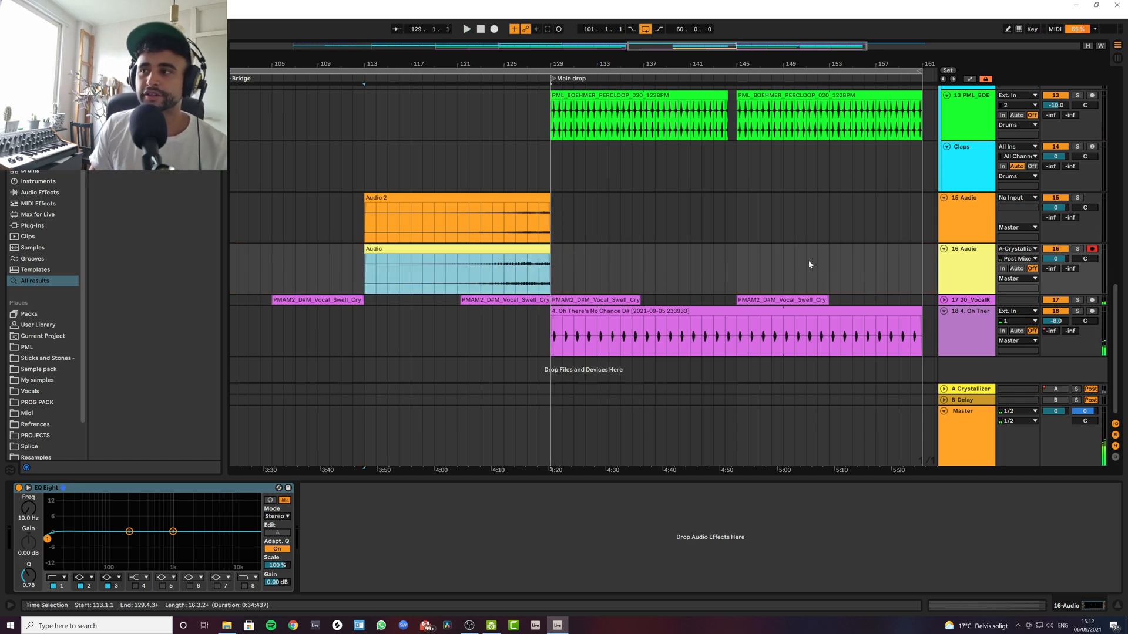
Step: Disarm the 16 Audio track and set its input to No Input
click(1092, 249)
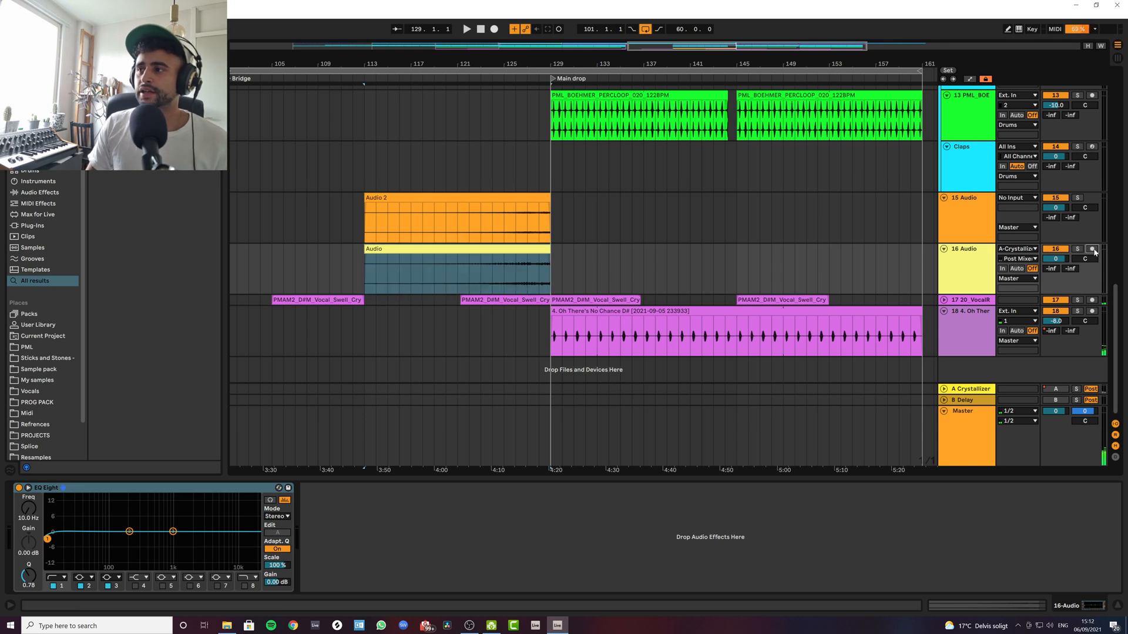
click(1024, 254)
click(1014, 253)
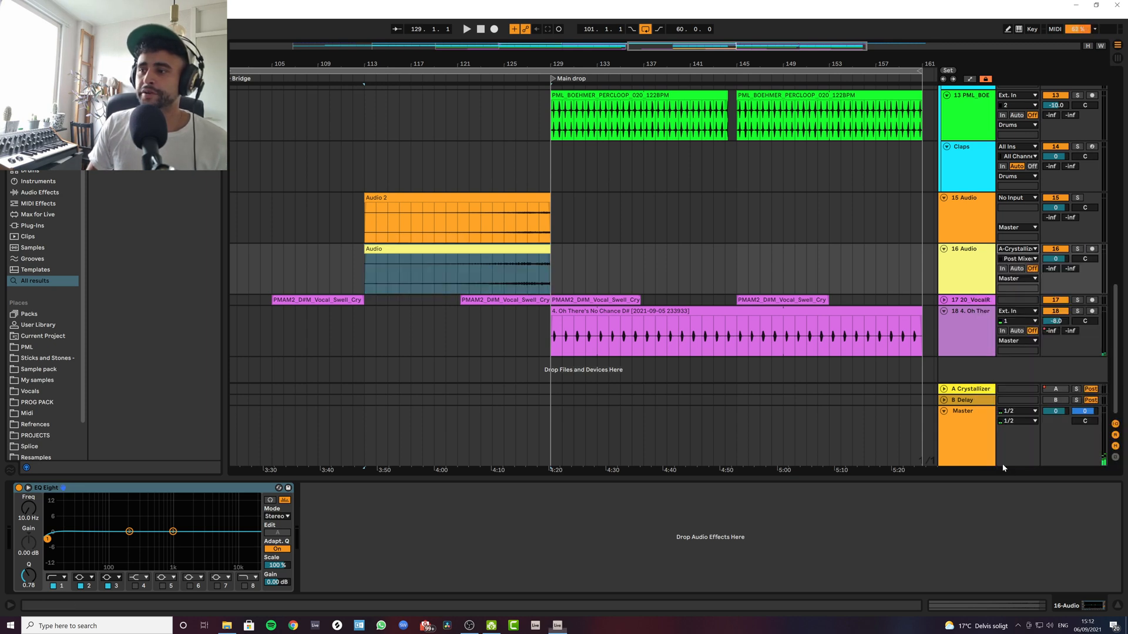
Step: Solo the 16 Audio track and play its recorded clip from bar 119 and from bar 123
click(470, 267)
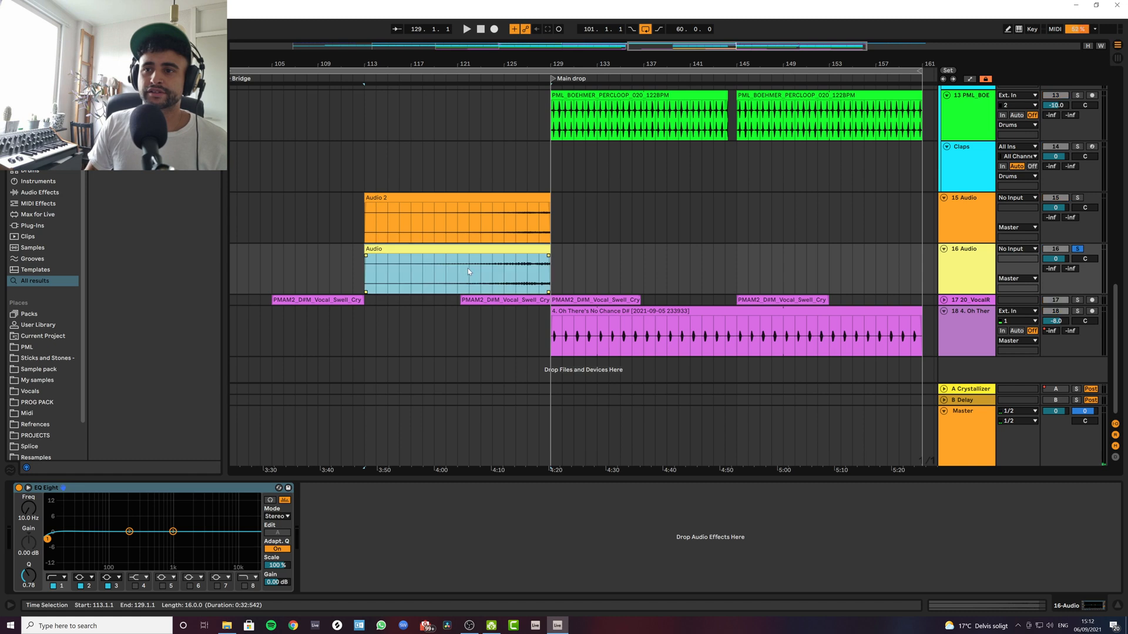
key(space)
click(435, 271)
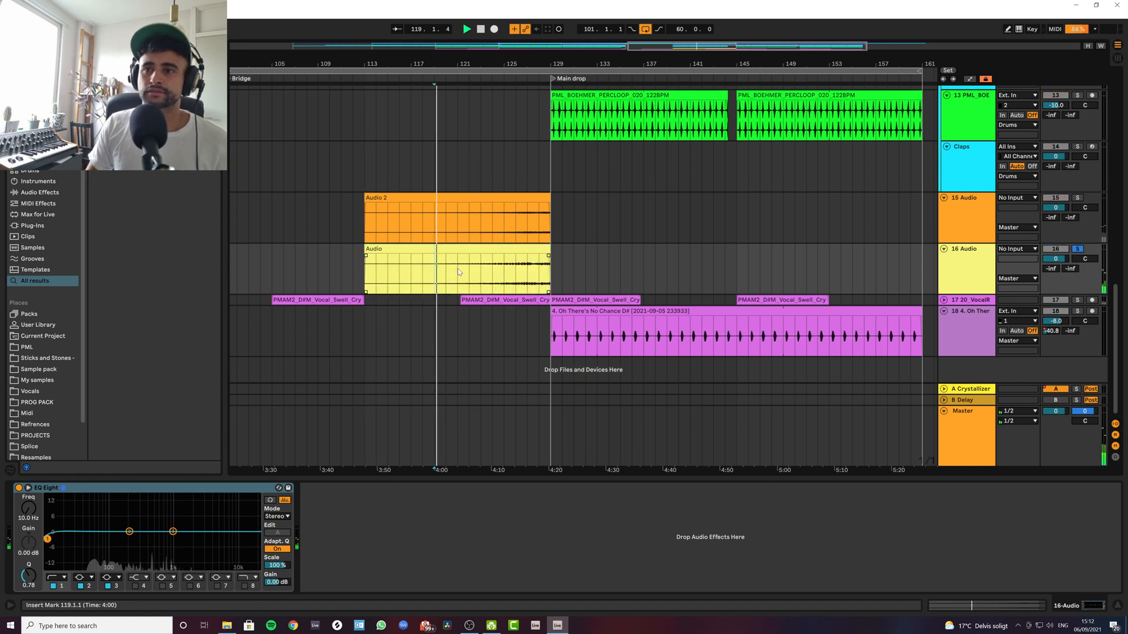
click(478, 271)
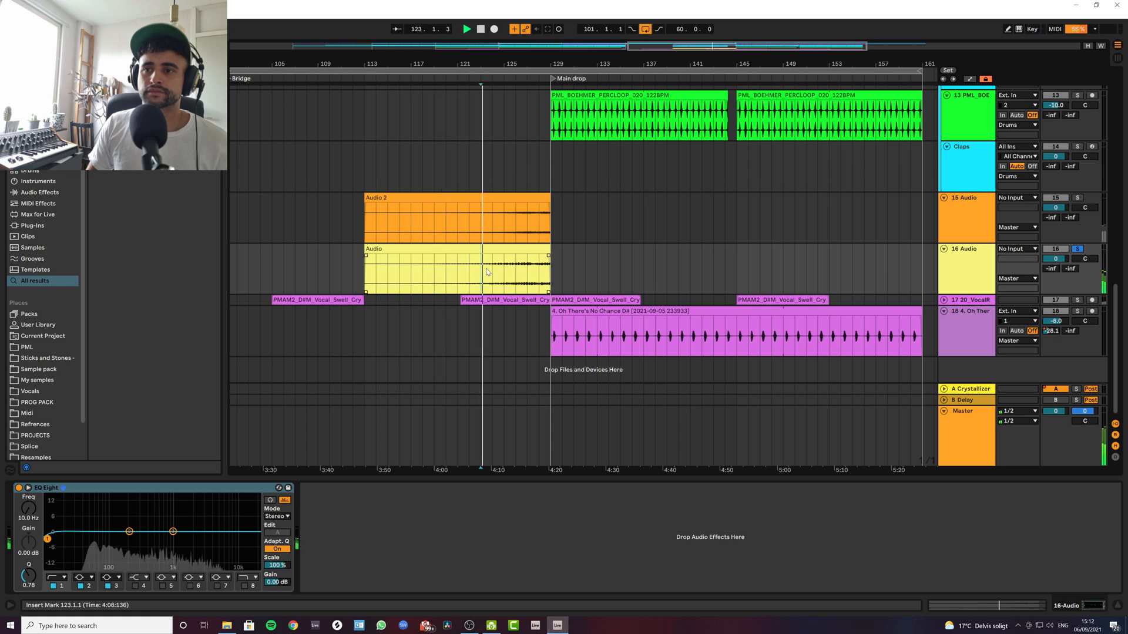
Step: Play the soloed 16 Audio clip from bar 125 and from bar 126 up to the Main drop
click(502, 270)
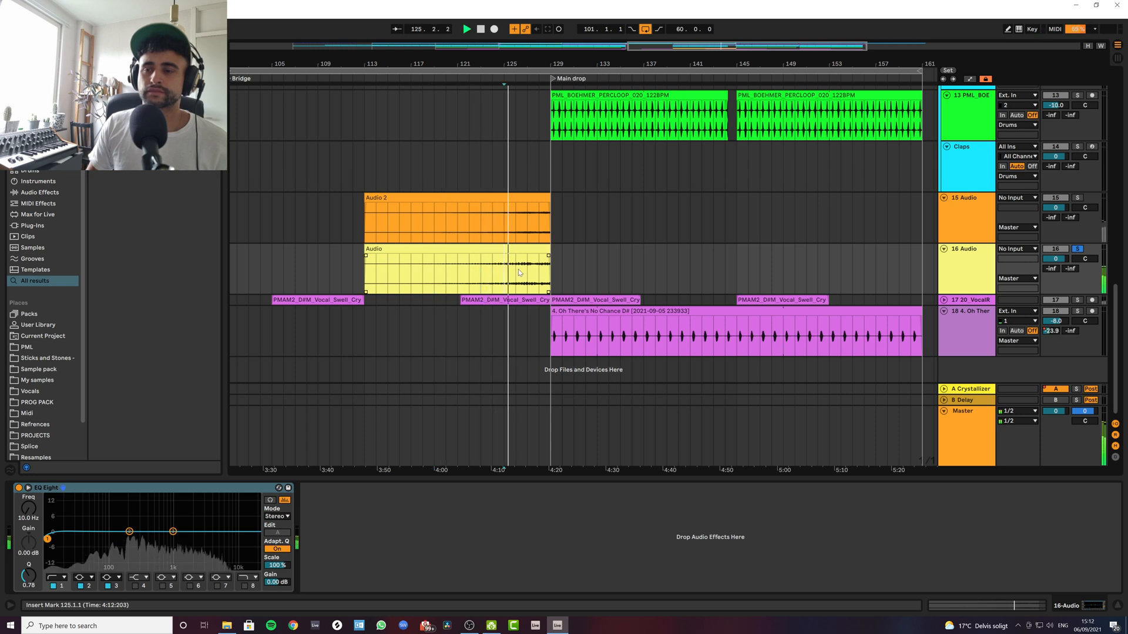
click(517, 270)
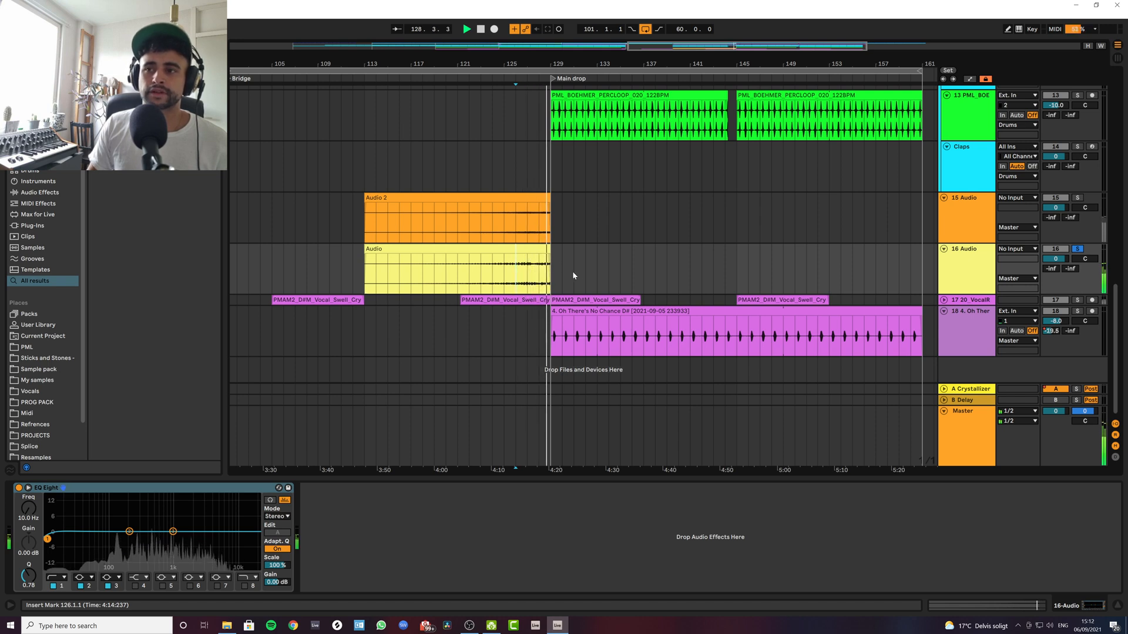
key(space)
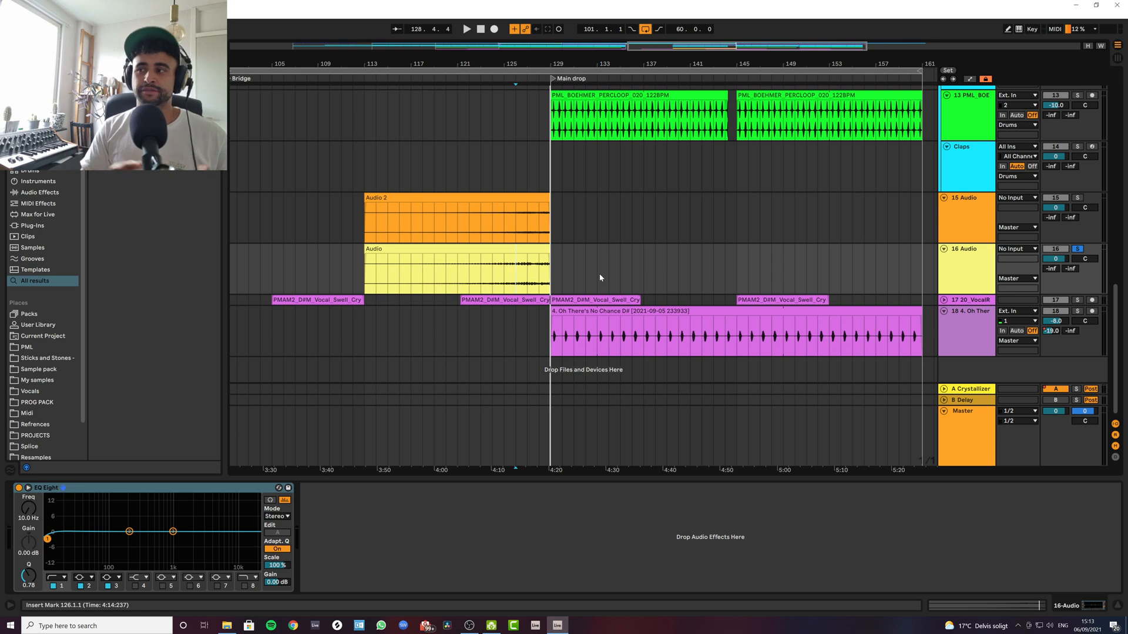
Step: Show the A-Crystallizer return's device chain and look over the Crystallizer plug-in's settings
click(896, 390)
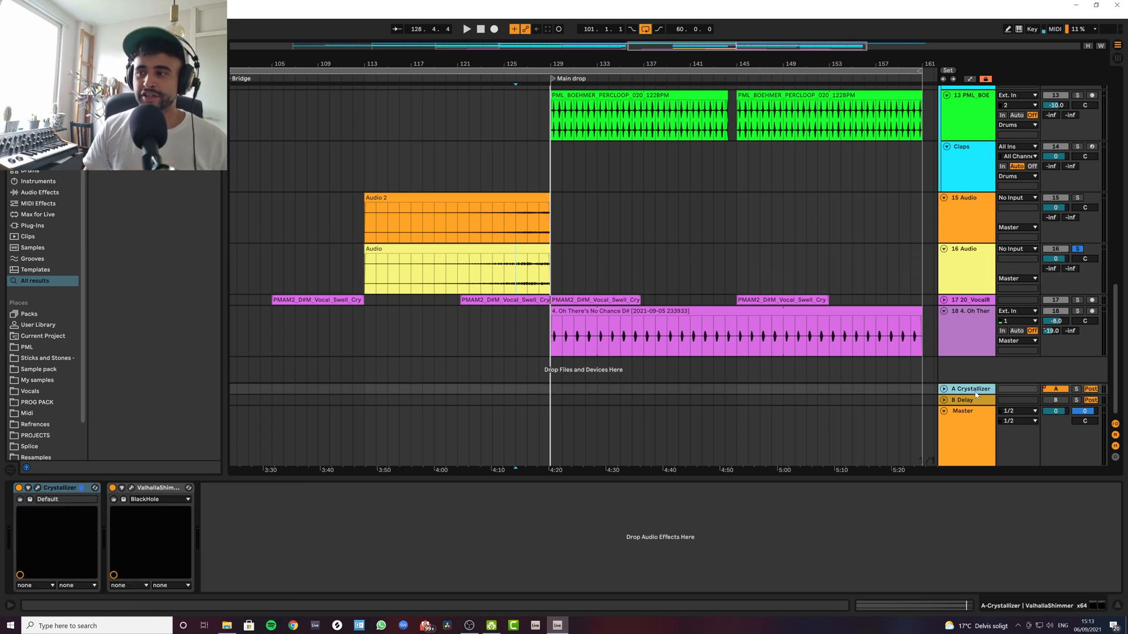
click(37, 488)
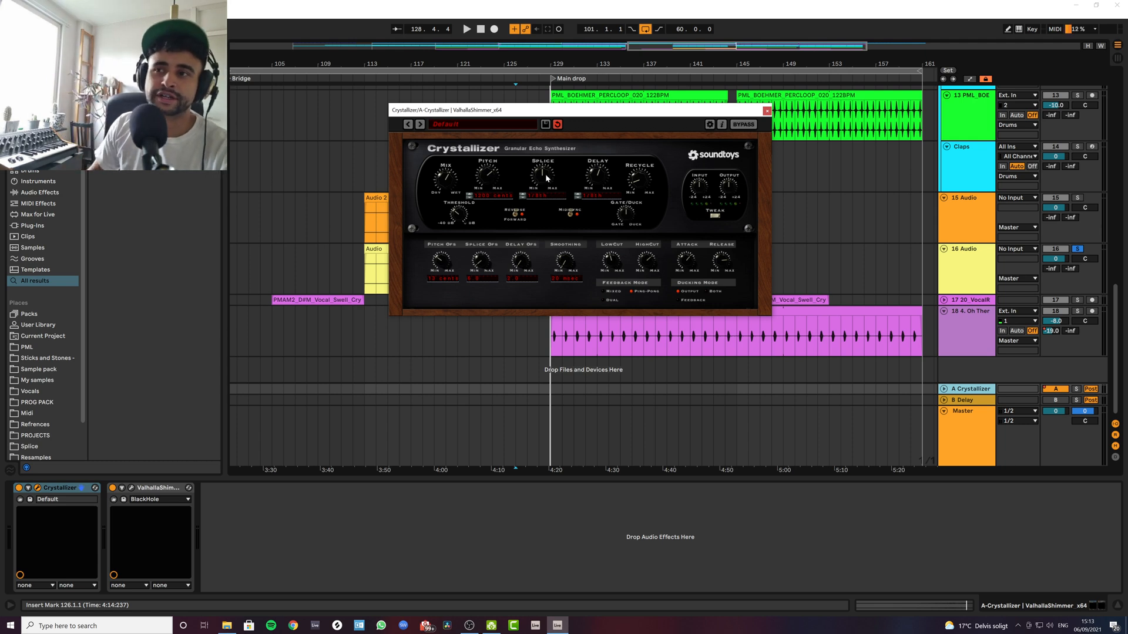
click(766, 111)
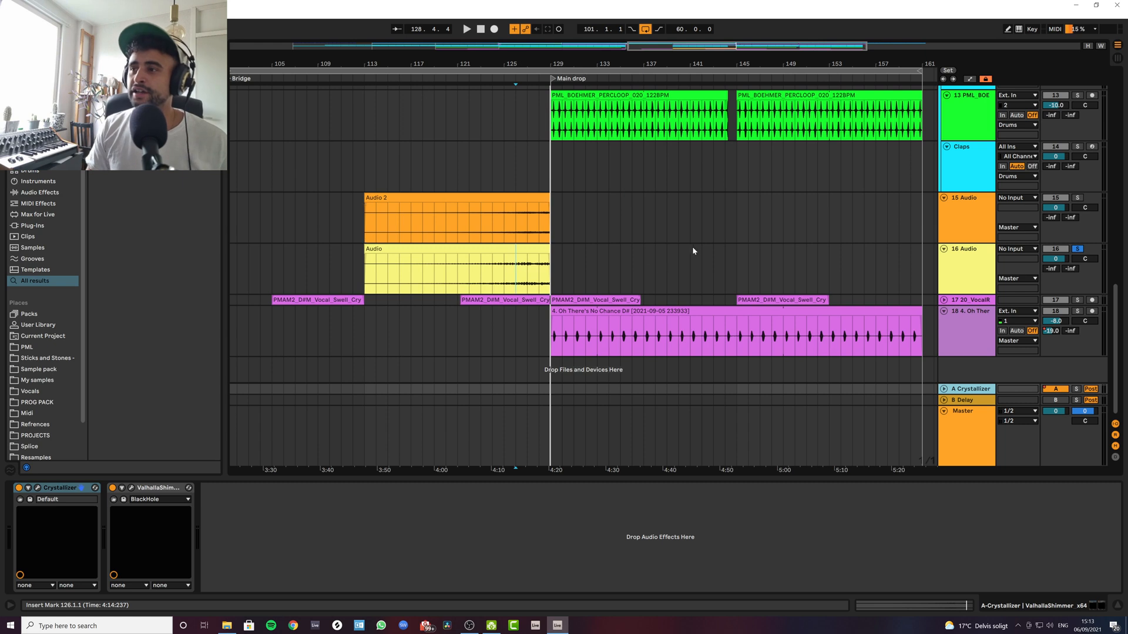
Step: Unsolo the 16 Audio track and select its recorded clip from bar 113 to bar 129
click(1077, 249)
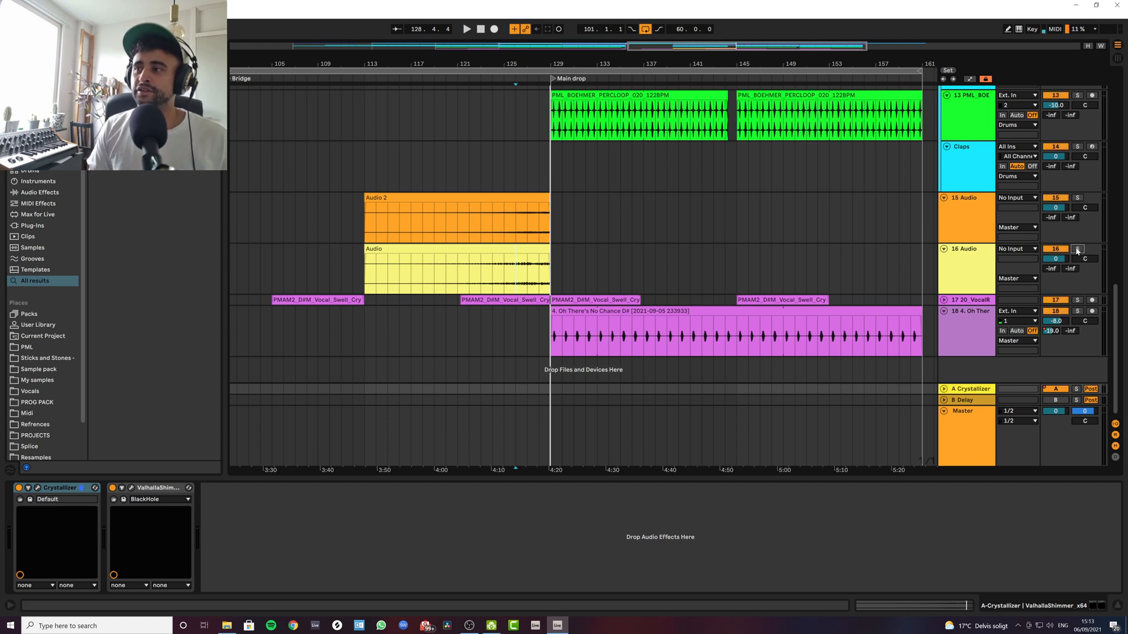
click(946, 282)
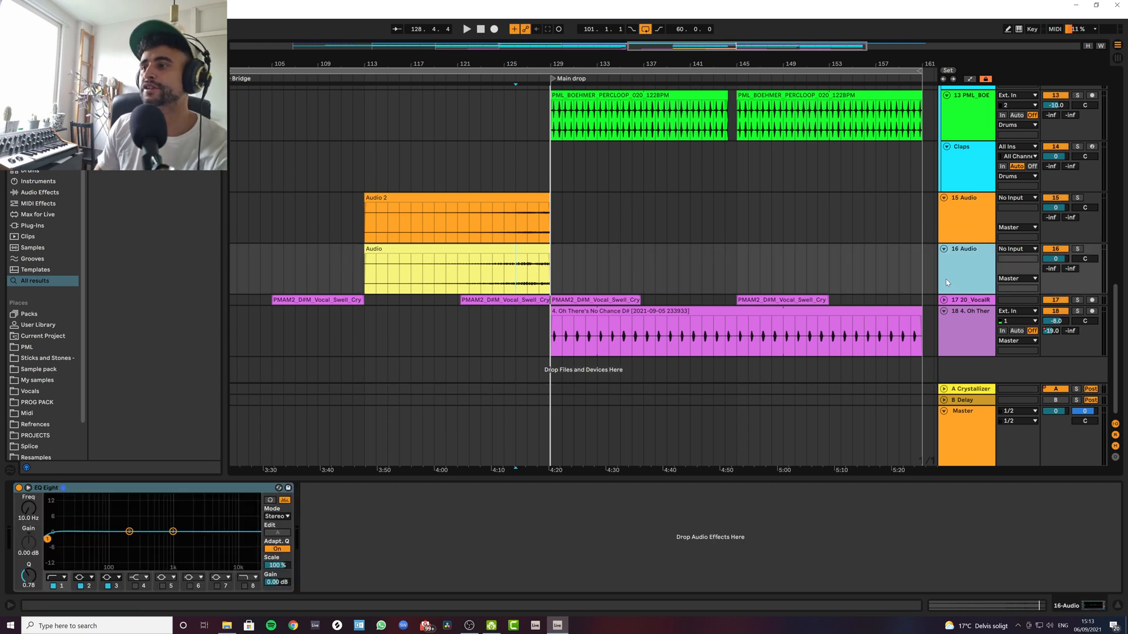
click(496, 250)
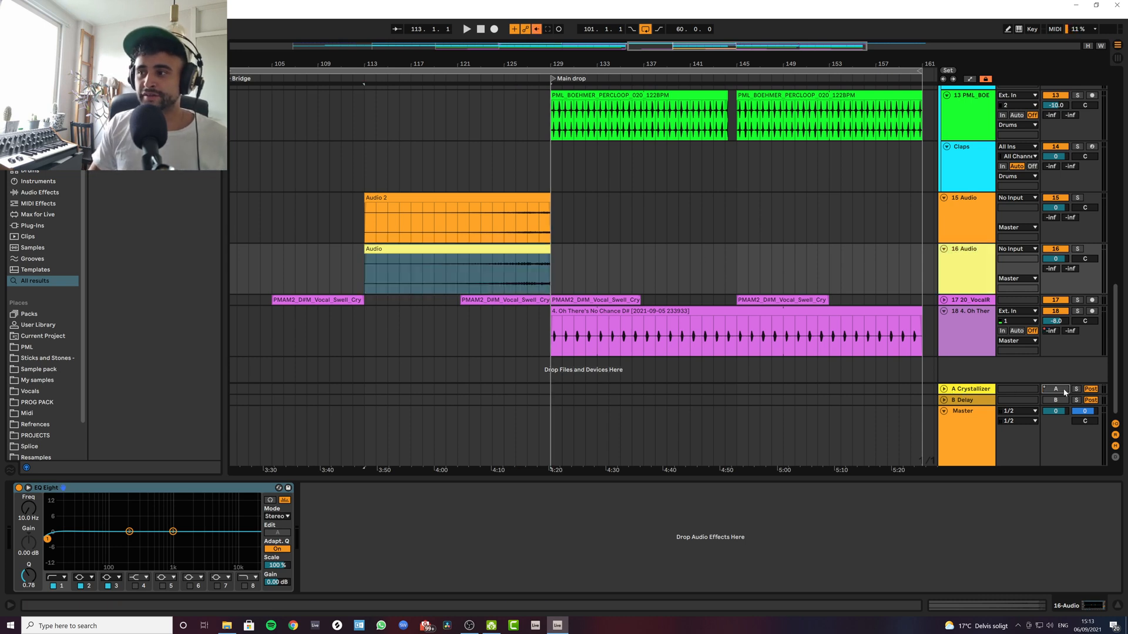
Step: Show the A Crystallizer return's Speaker On automation at the Main drop and re-enable the overridden automation
key(a)
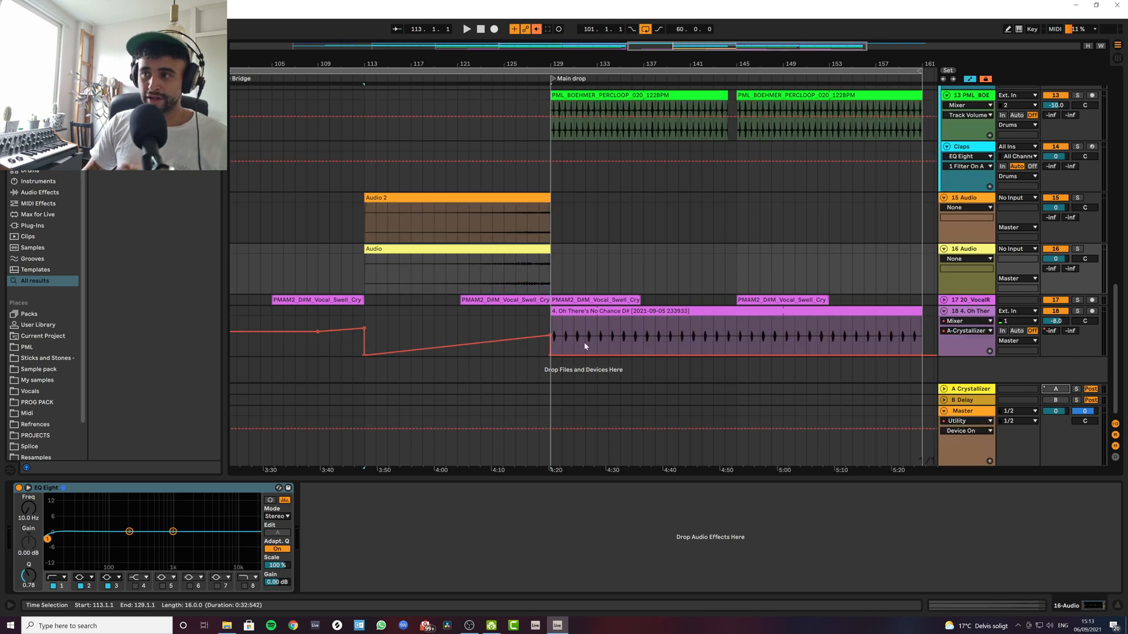
click(944, 389)
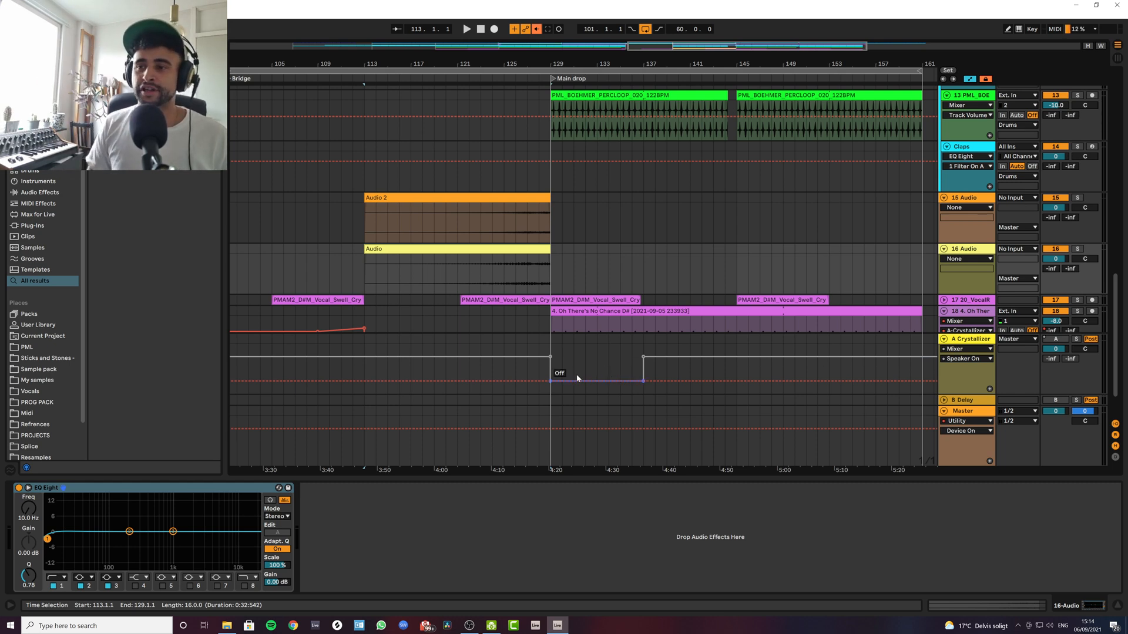
click(536, 29)
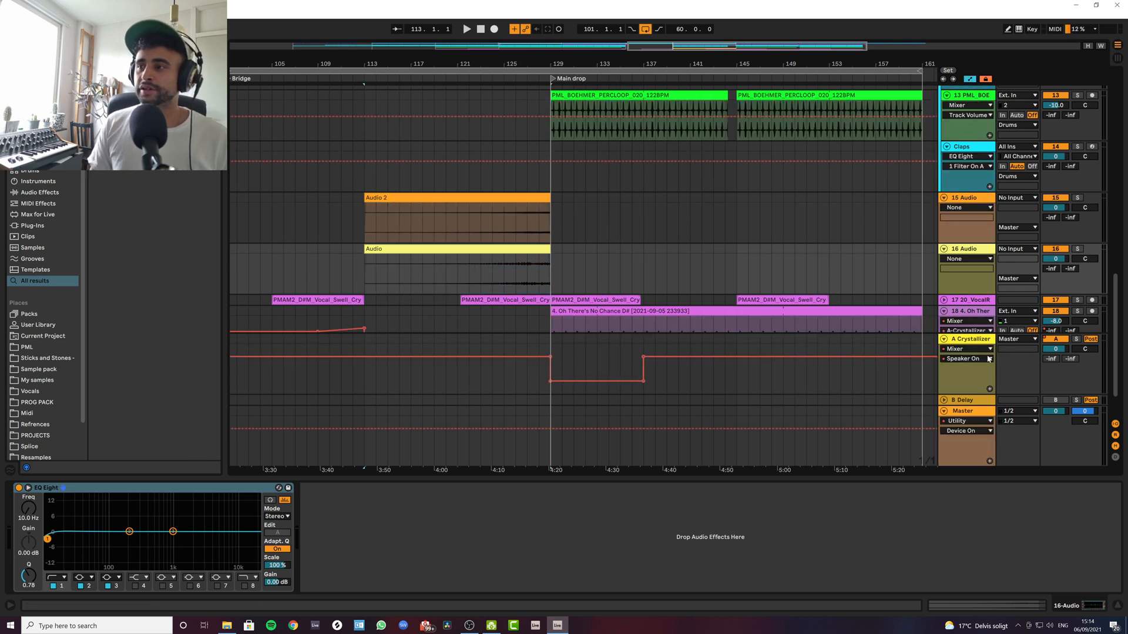
Step: Switch off the Crystallizer device on the A return and hide the automation lanes
click(956, 343)
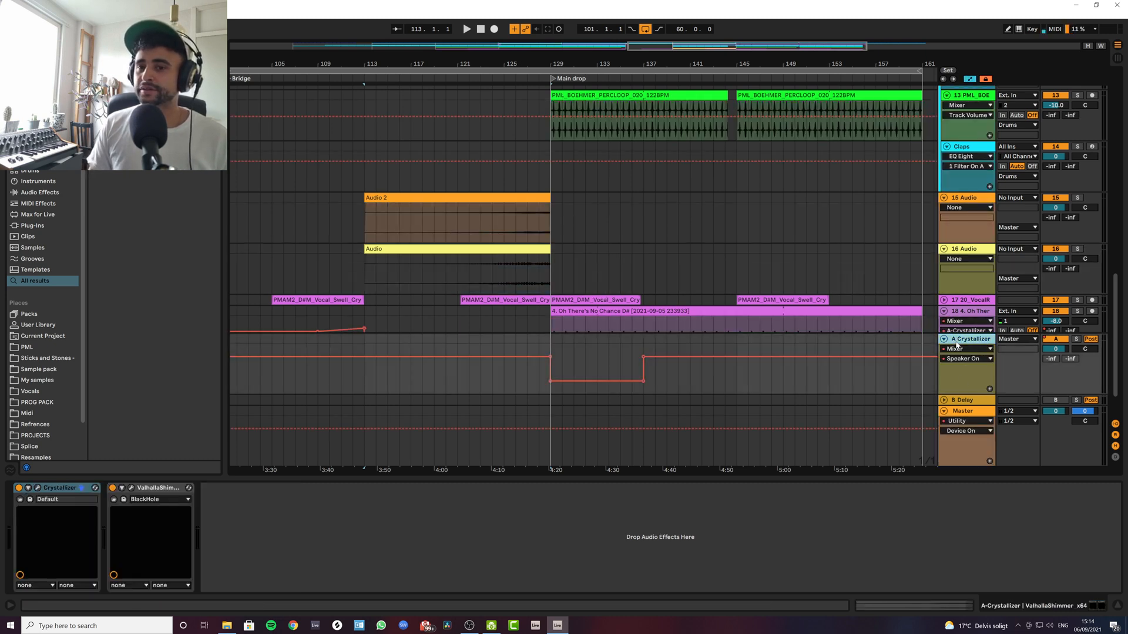
click(21, 489)
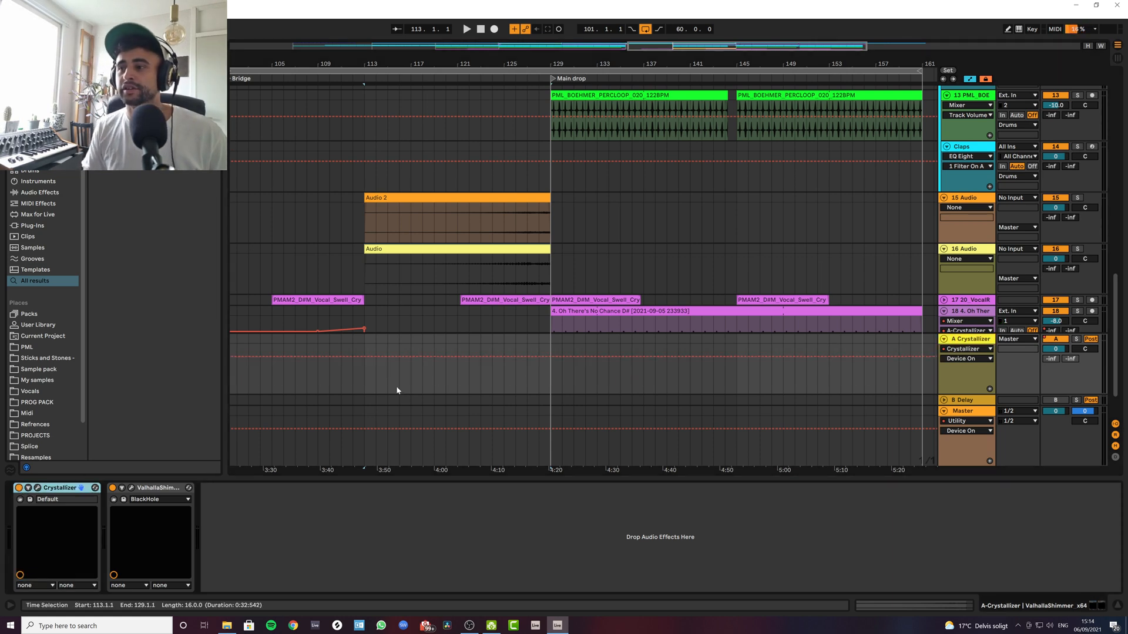
click(18, 487)
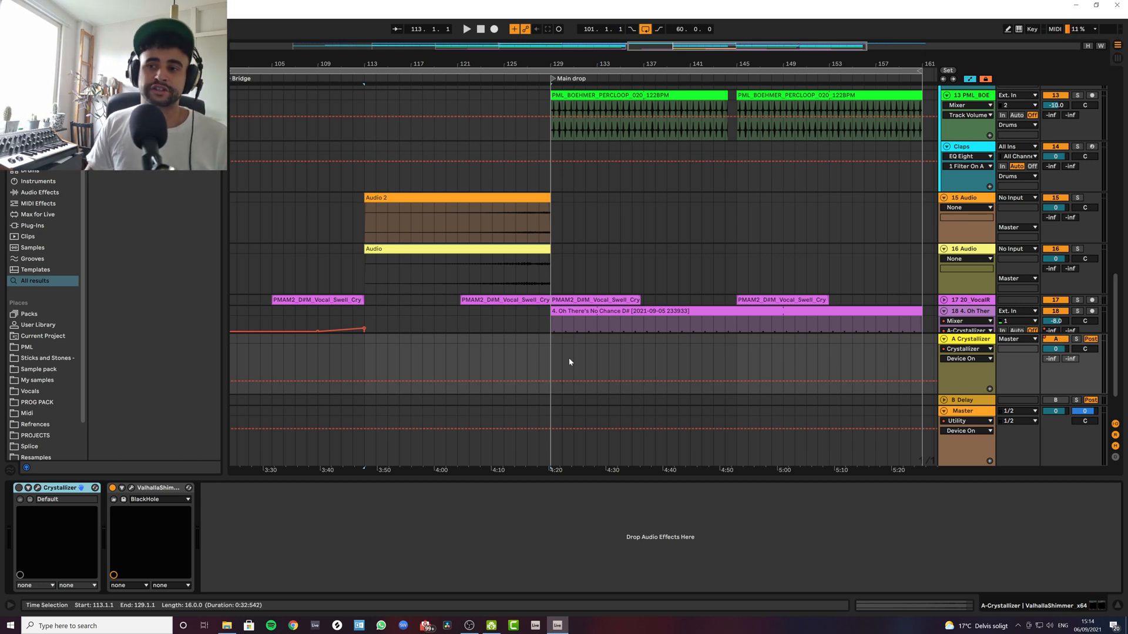
scroll(571, 341, down, 2)
key(a)
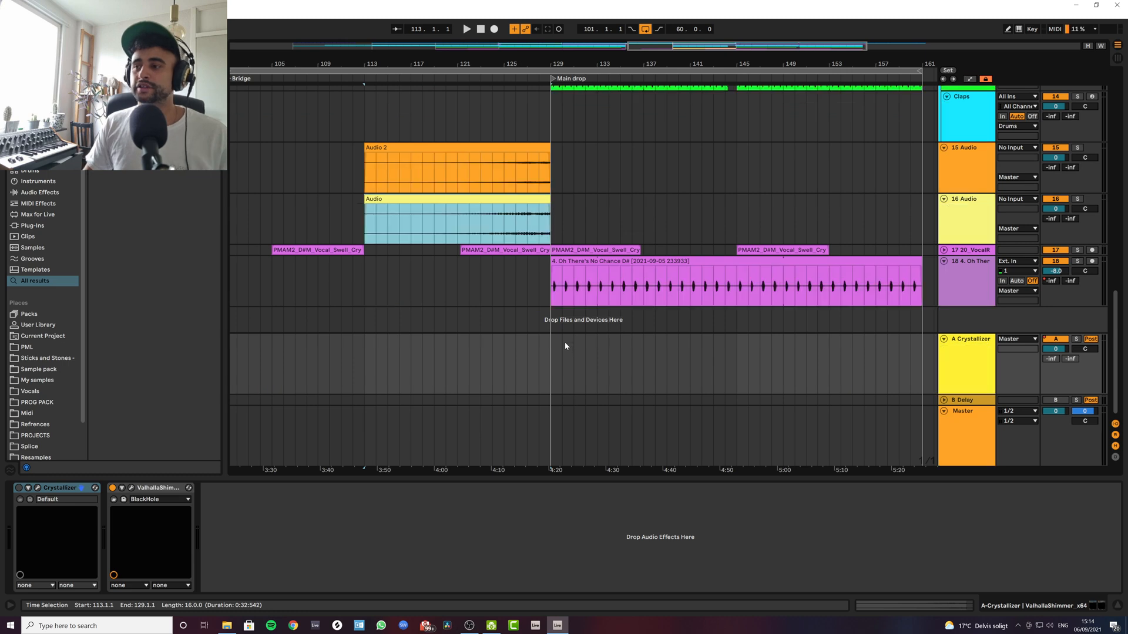
Step: Examine the Master track's effect chain, focusing on the Auto Filter's frequency and its high-pass filter type
click(991, 451)
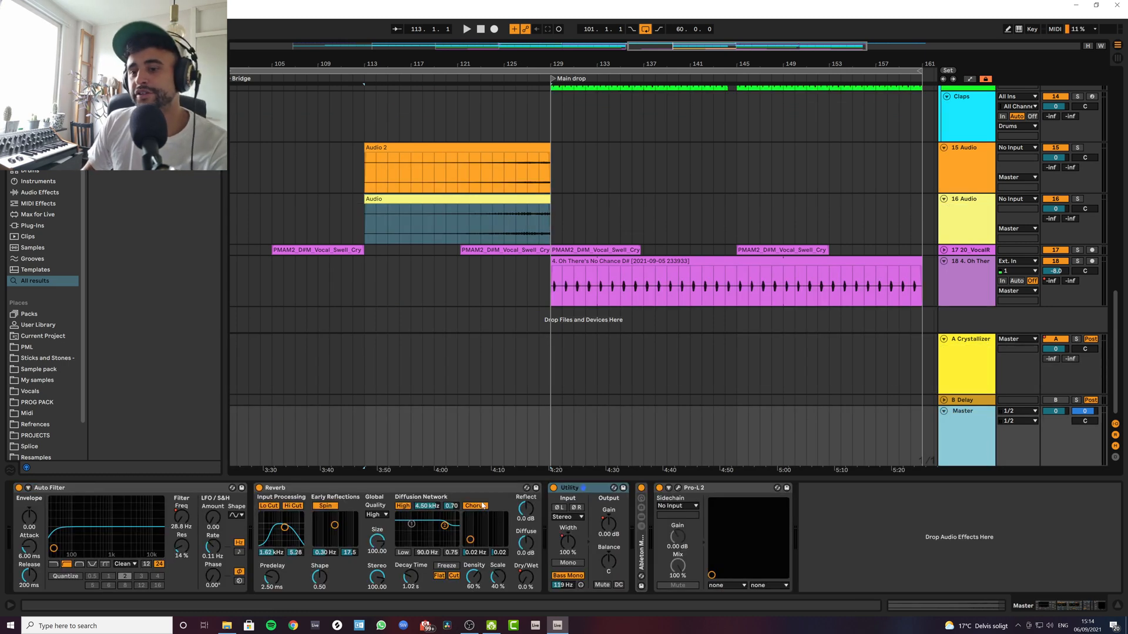
click(167, 489)
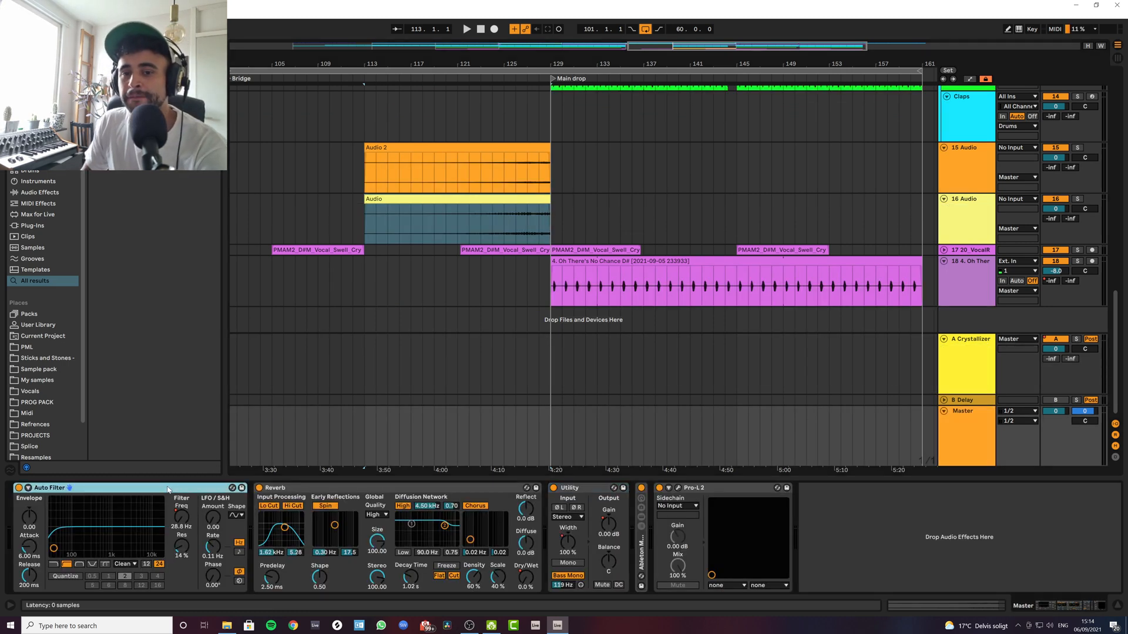
click(981, 441)
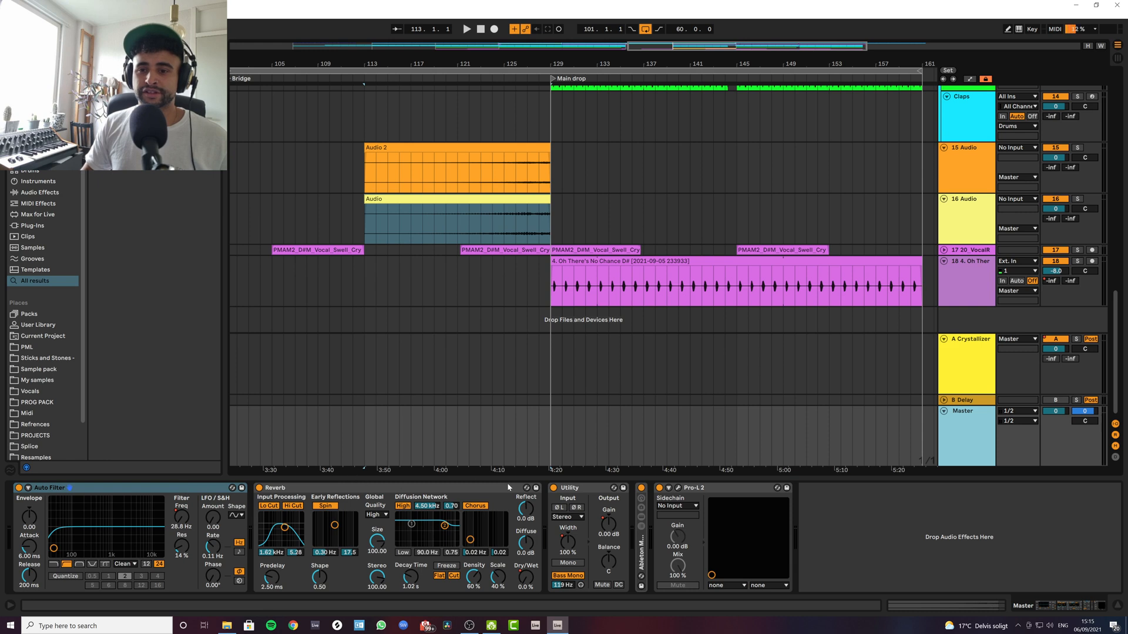
click(365, 438)
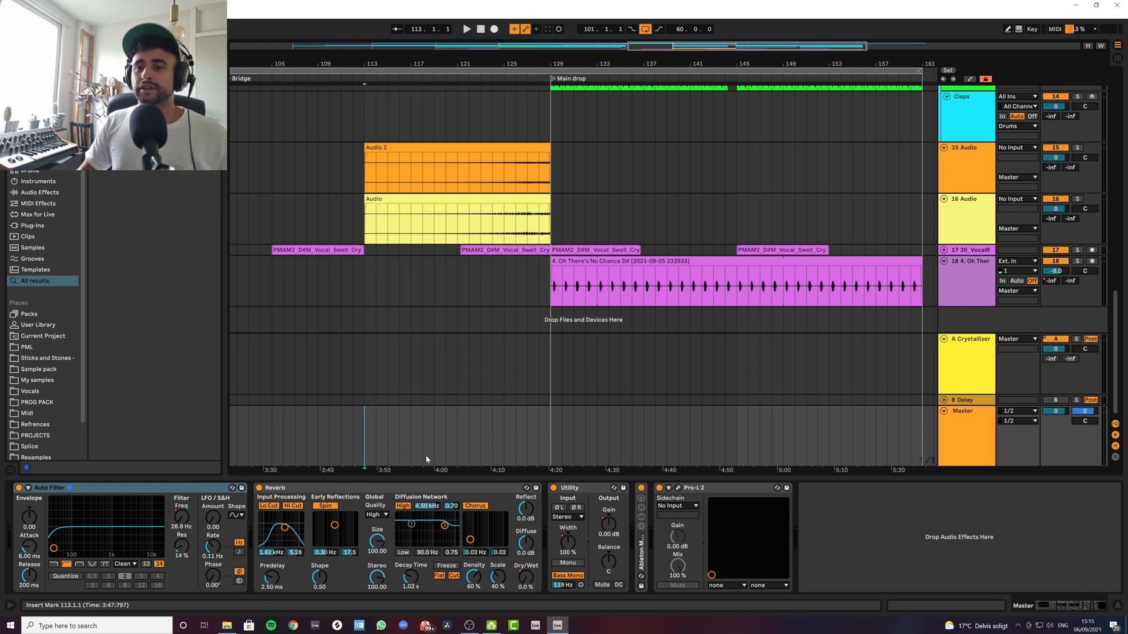
click(188, 488)
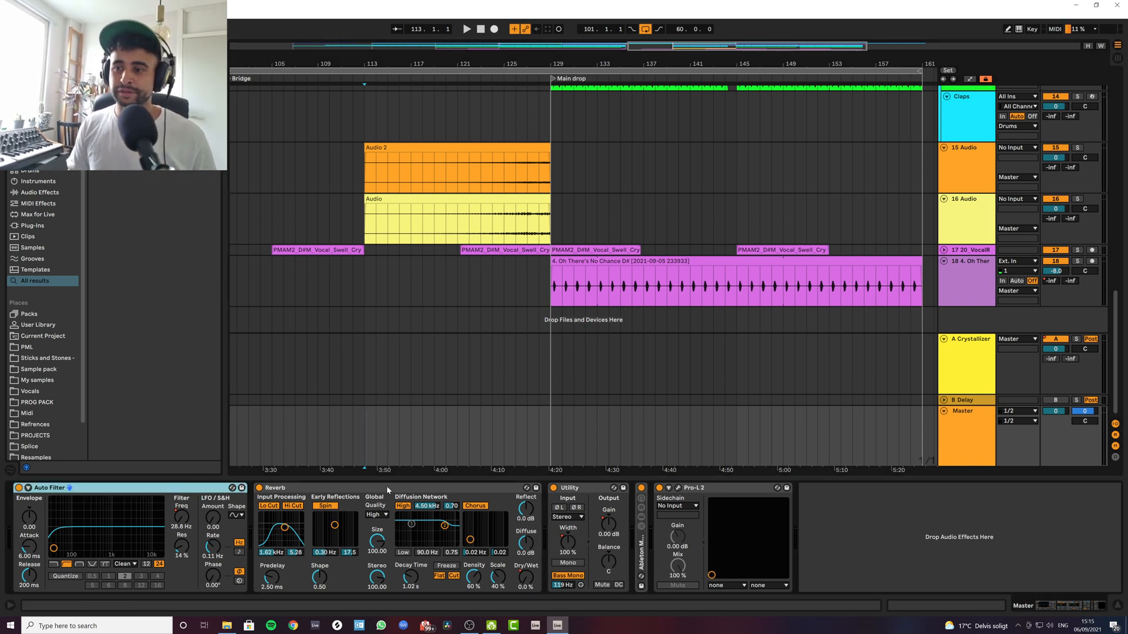
click(182, 518)
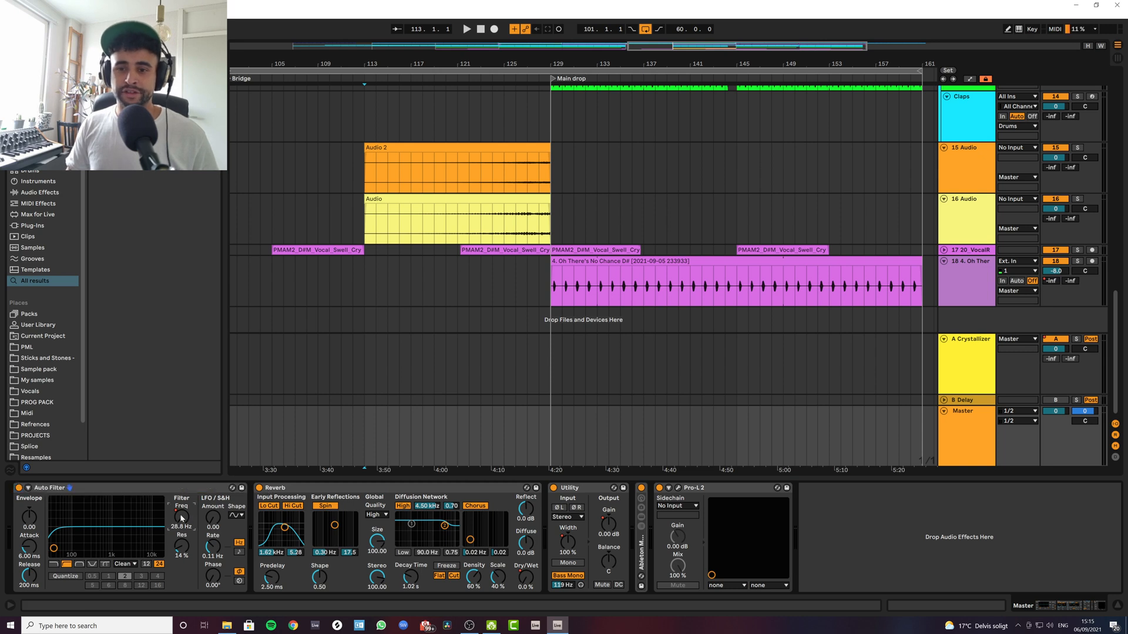
click(54, 565)
click(66, 565)
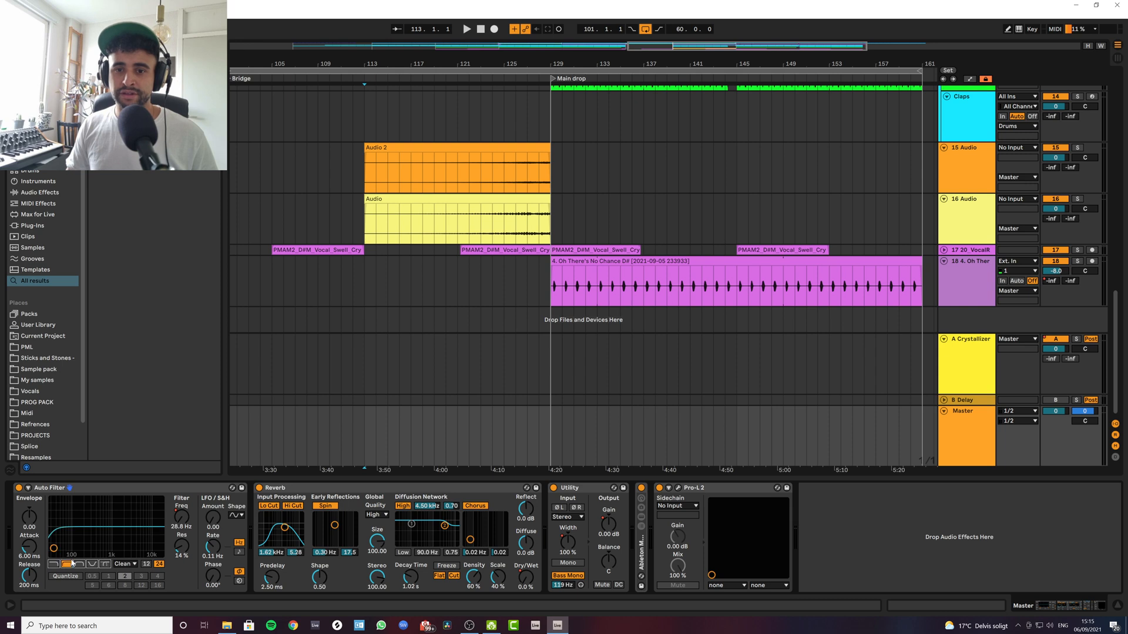
Step: Move the insert marker on the Master track to bars 127 and 128 to compare the effect settings before the drop
click(479, 445)
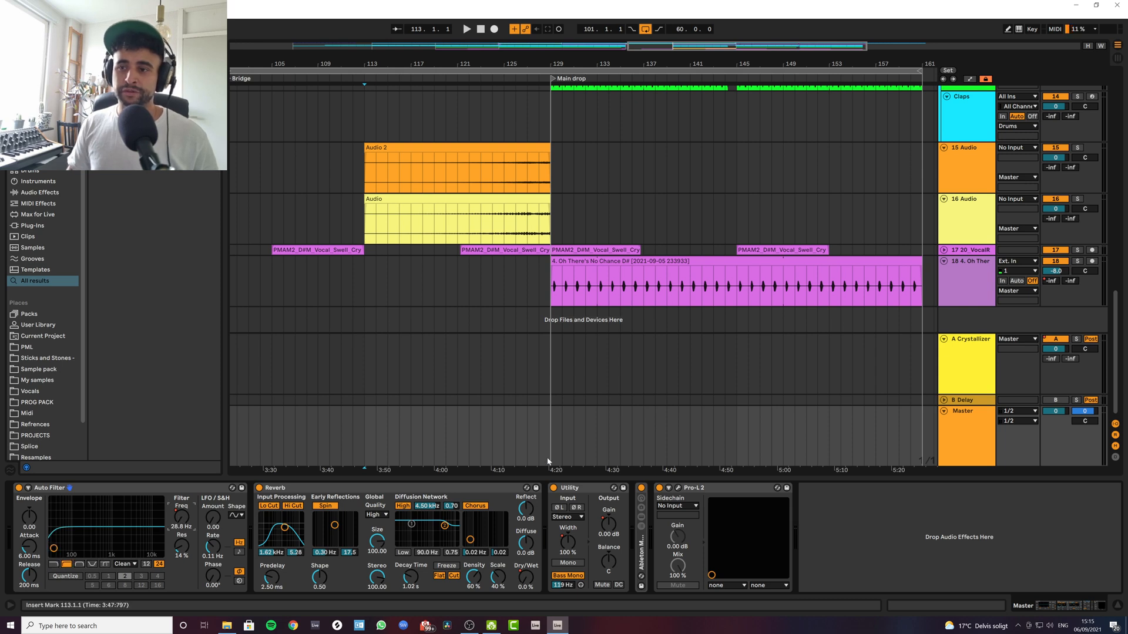
click(508, 444)
click(525, 443)
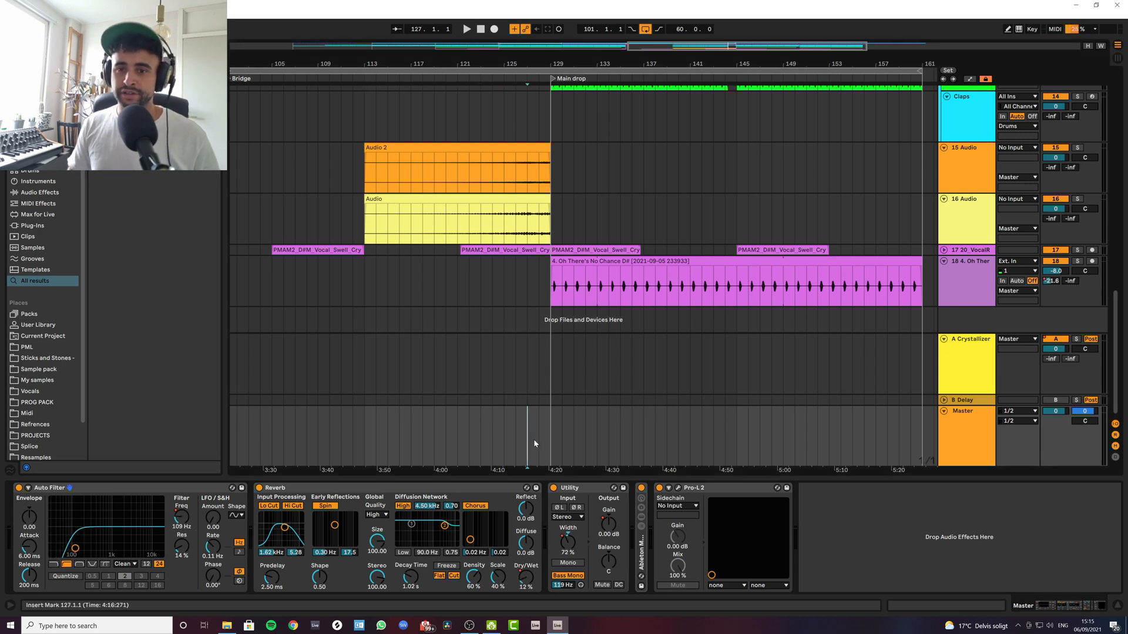
click(534, 441)
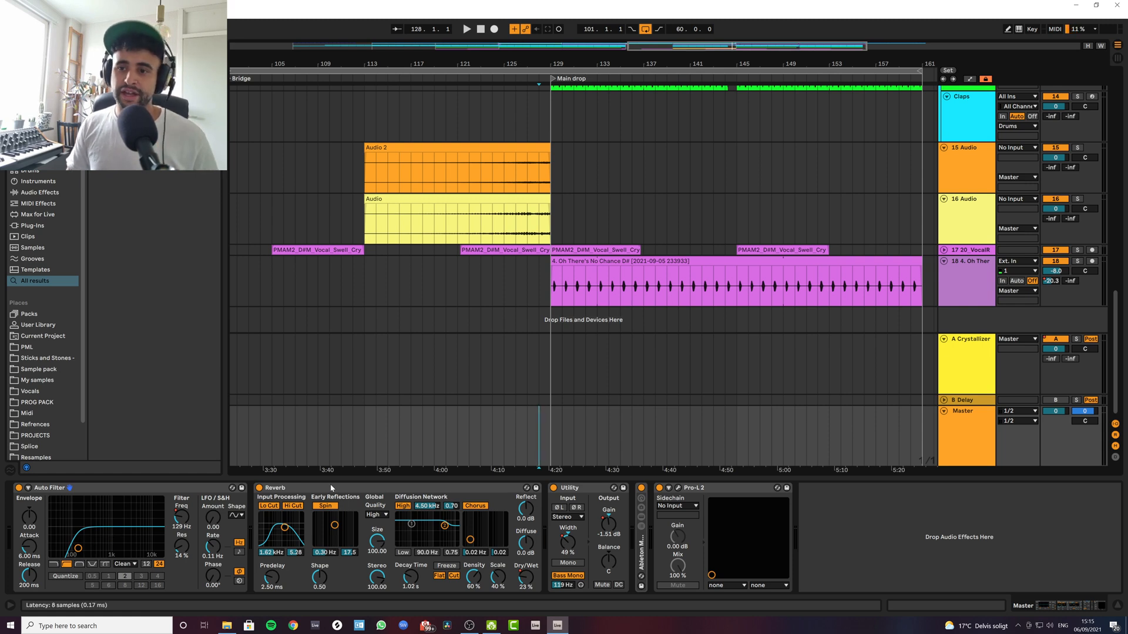
Step: Display the Master Reverb's Dry/Wet automation and examine it from bar 126 up to the Main drop
click(476, 538)
click(525, 579)
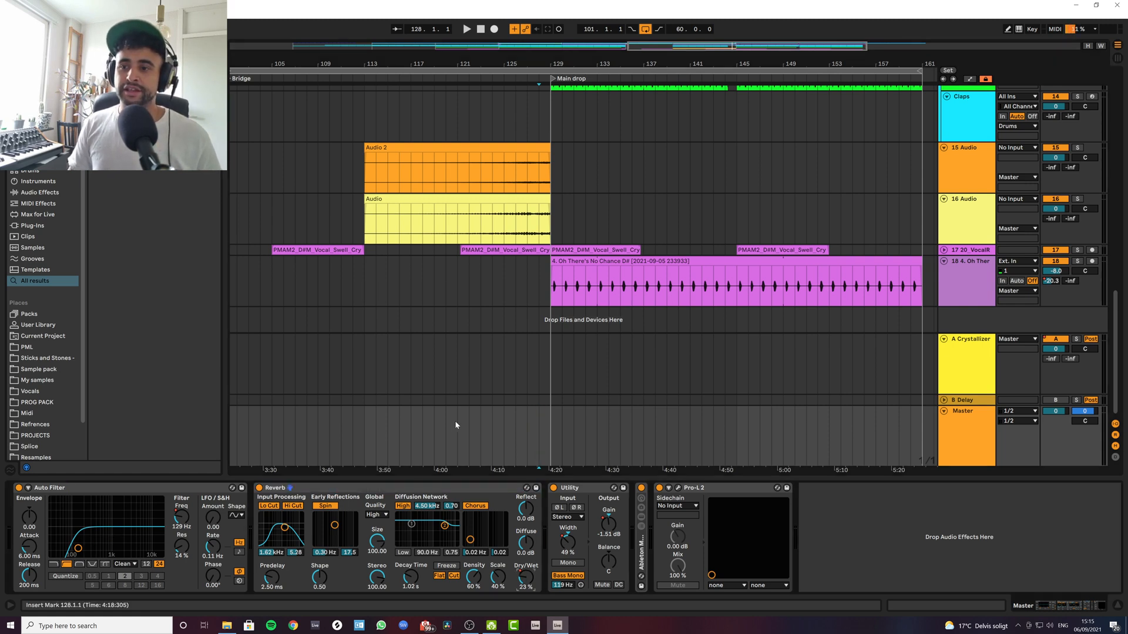
key(a)
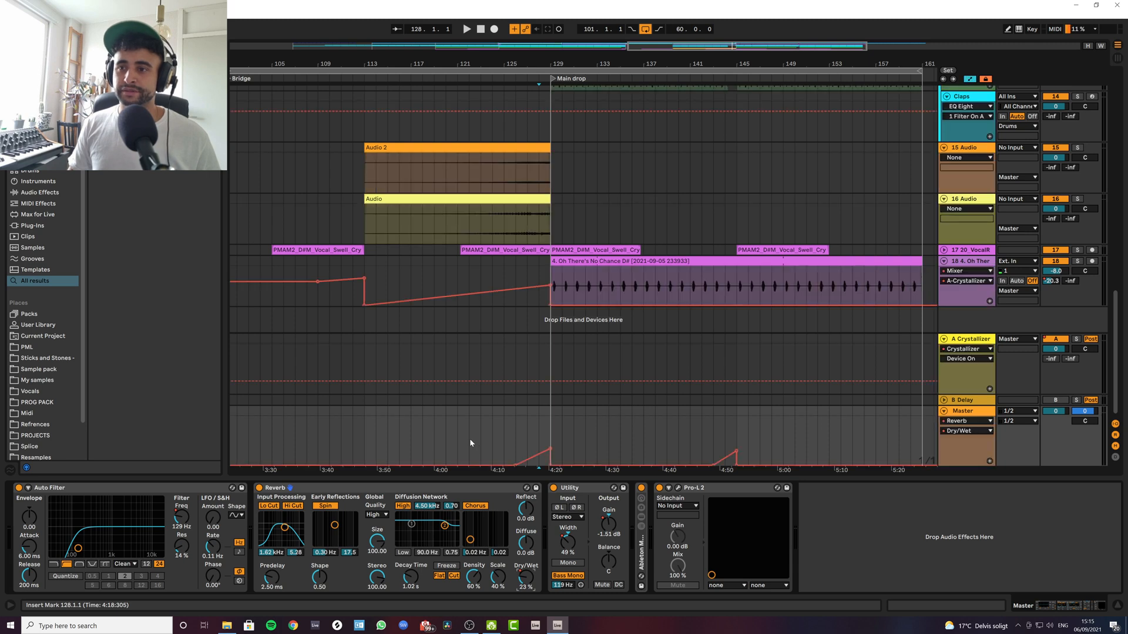
click(517, 448)
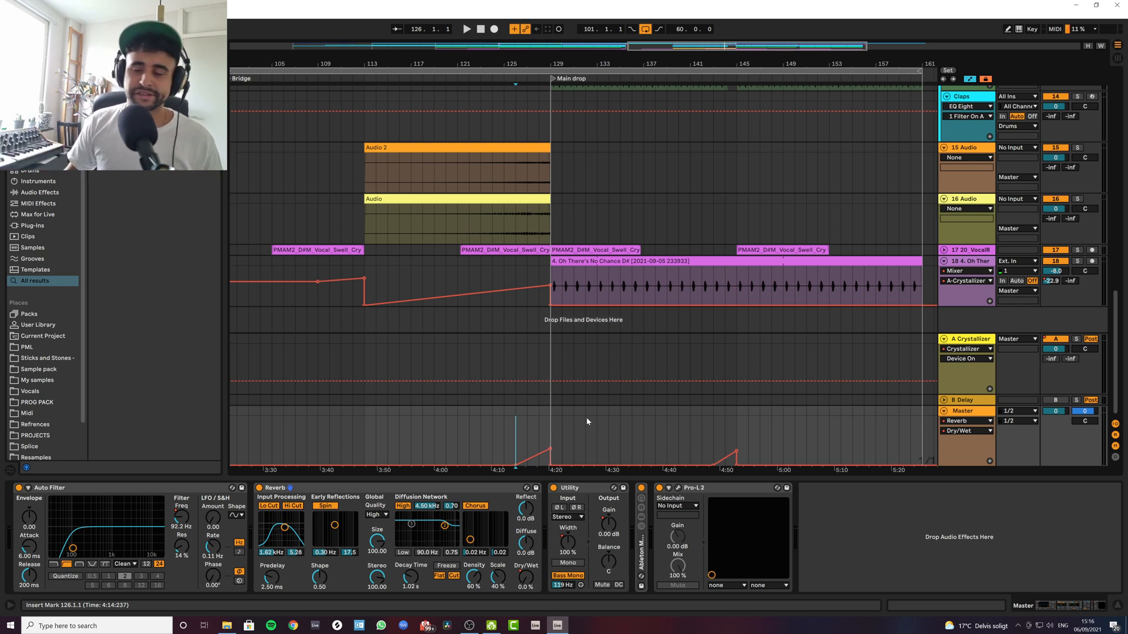
Step: Display the Master Utility's Stereo Width automation and examine its changes before bars 129 and 145
click(572, 545)
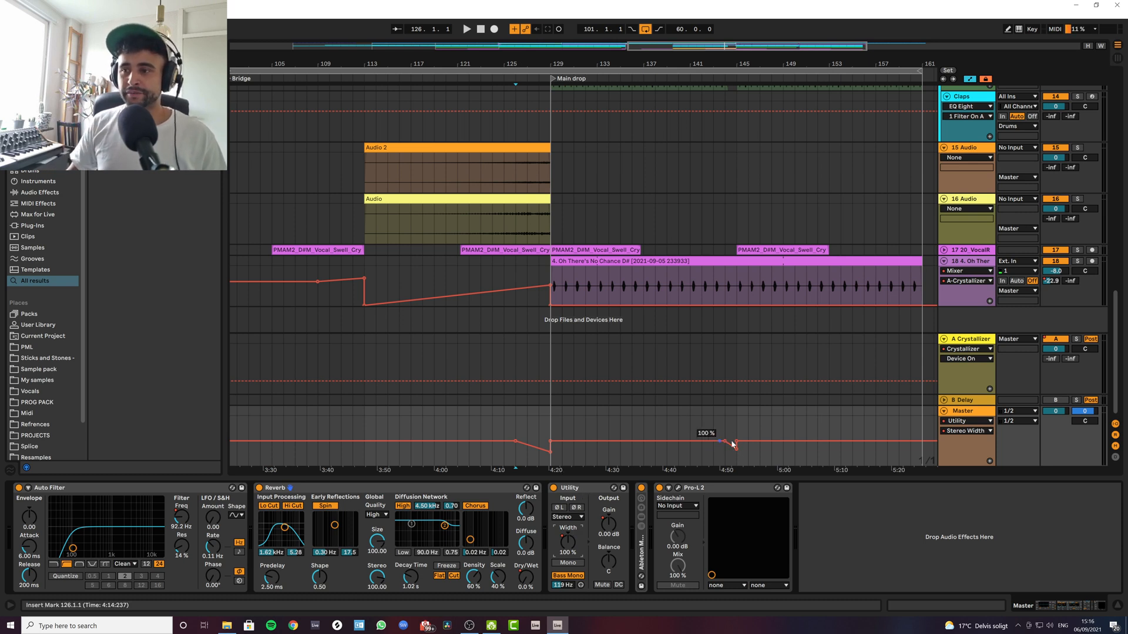
drag(730, 65, 586, 64)
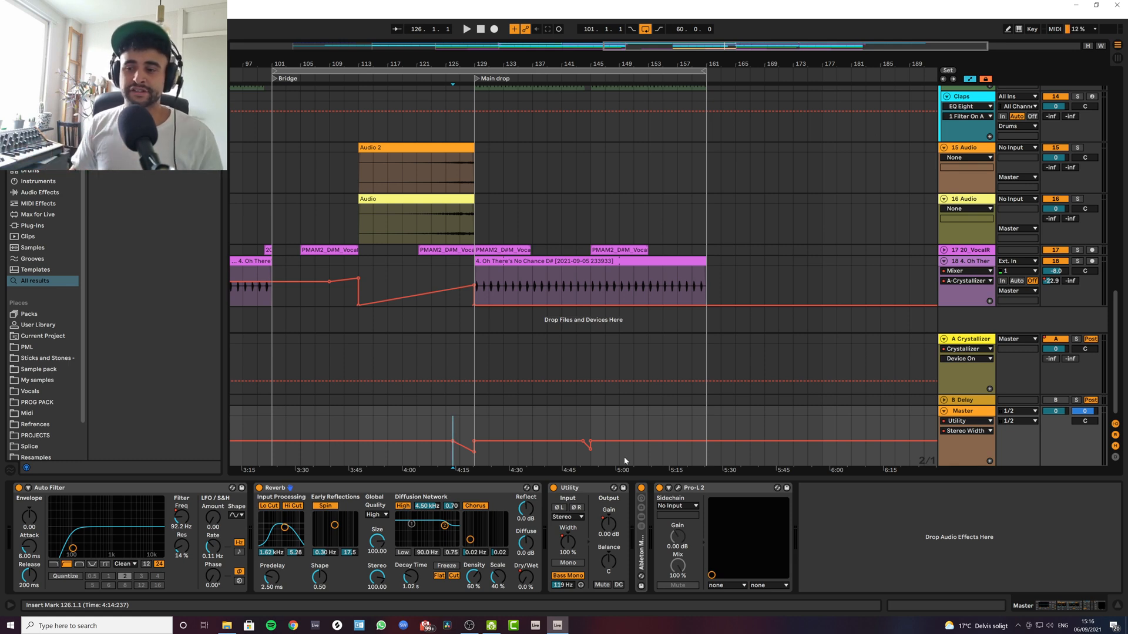
click(457, 458)
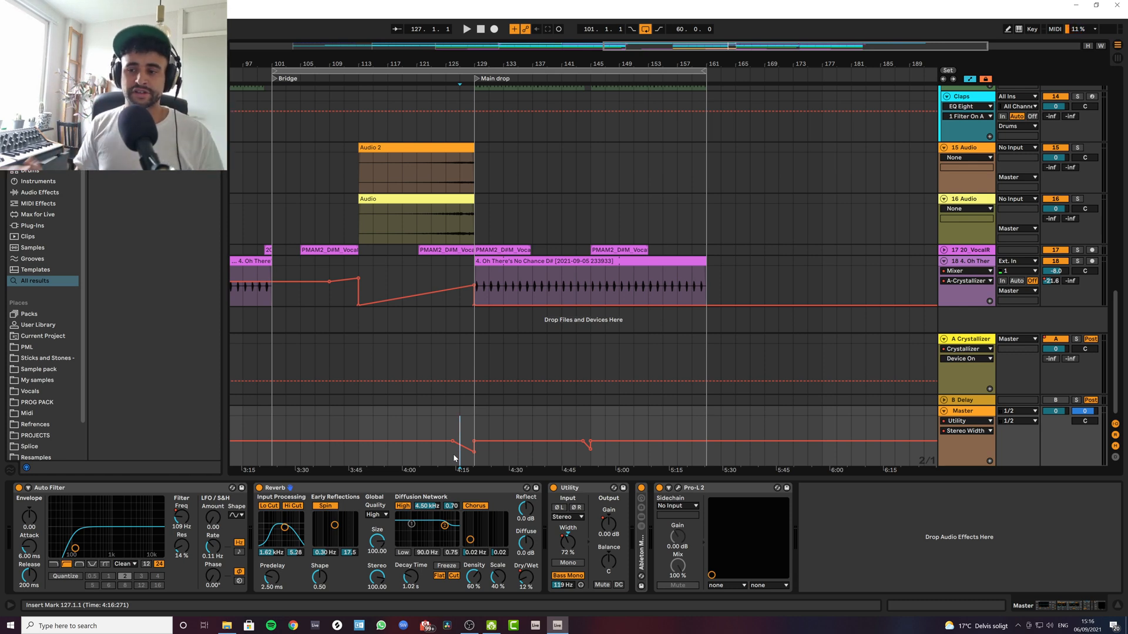
Step: Display the Master Utility's Gain automation and examine it closely from bar 127 to the Main drop
click(608, 524)
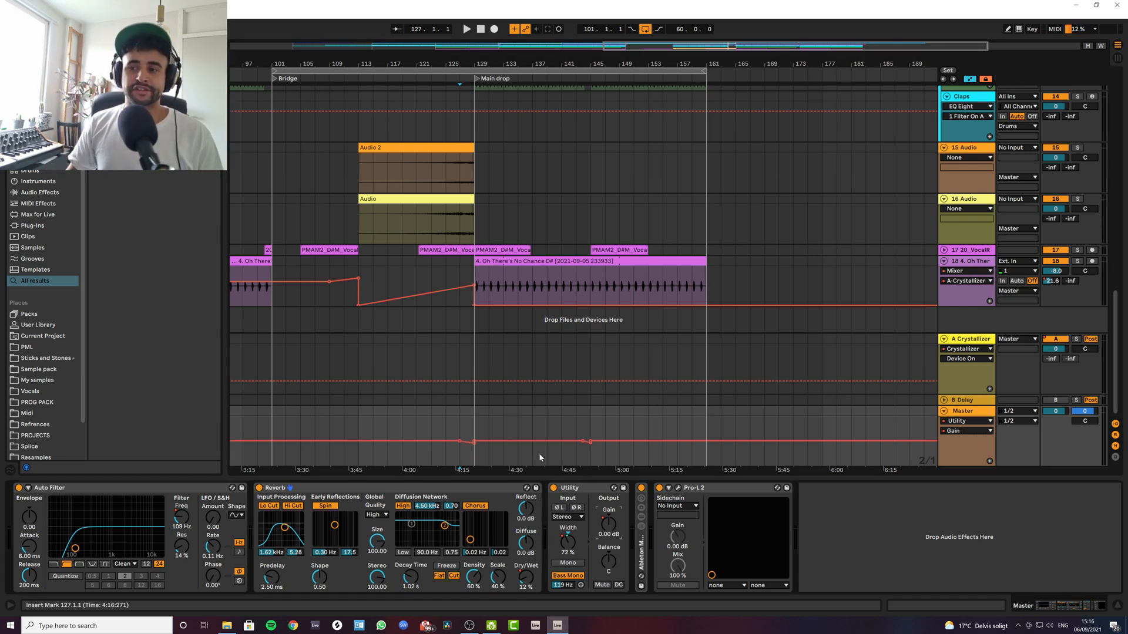
key(plus)
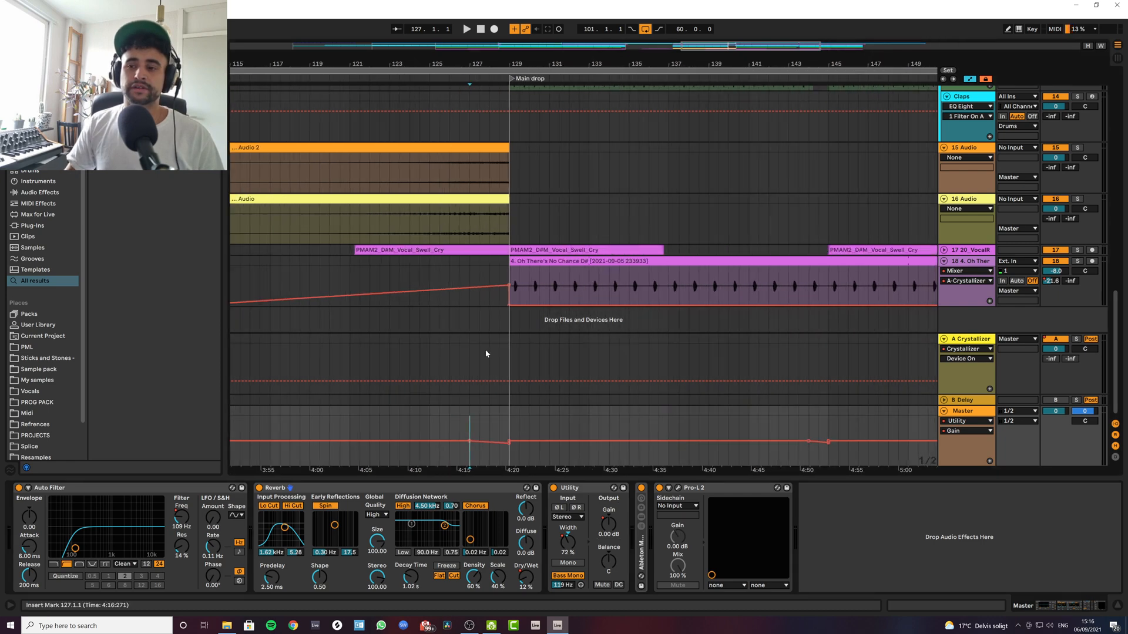
mouse_move(475, 442)
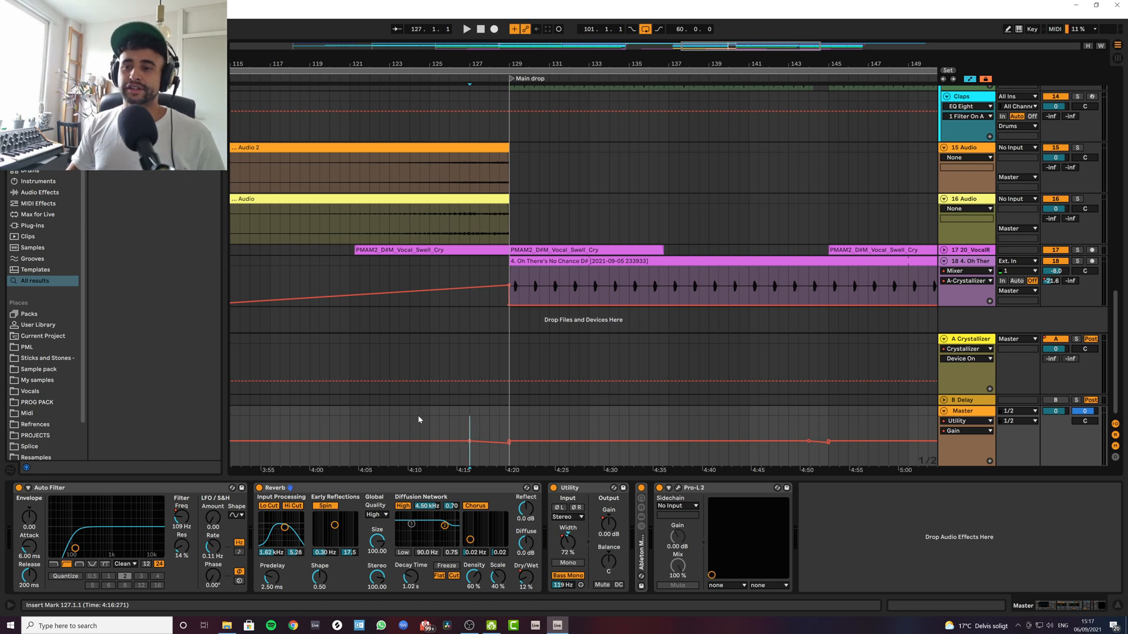
Step: Play from bar 121 into the Main drop while displaying the Master's Auto Filter Frequency and Reverb Dry/Wet automation
click(351, 421)
key(space)
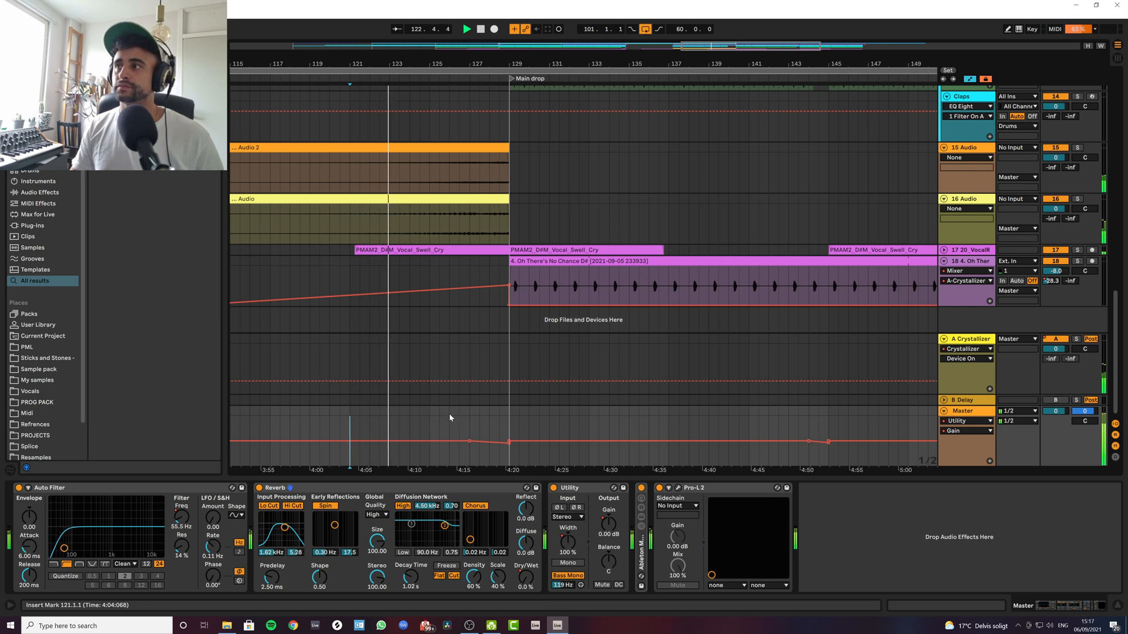
click(182, 518)
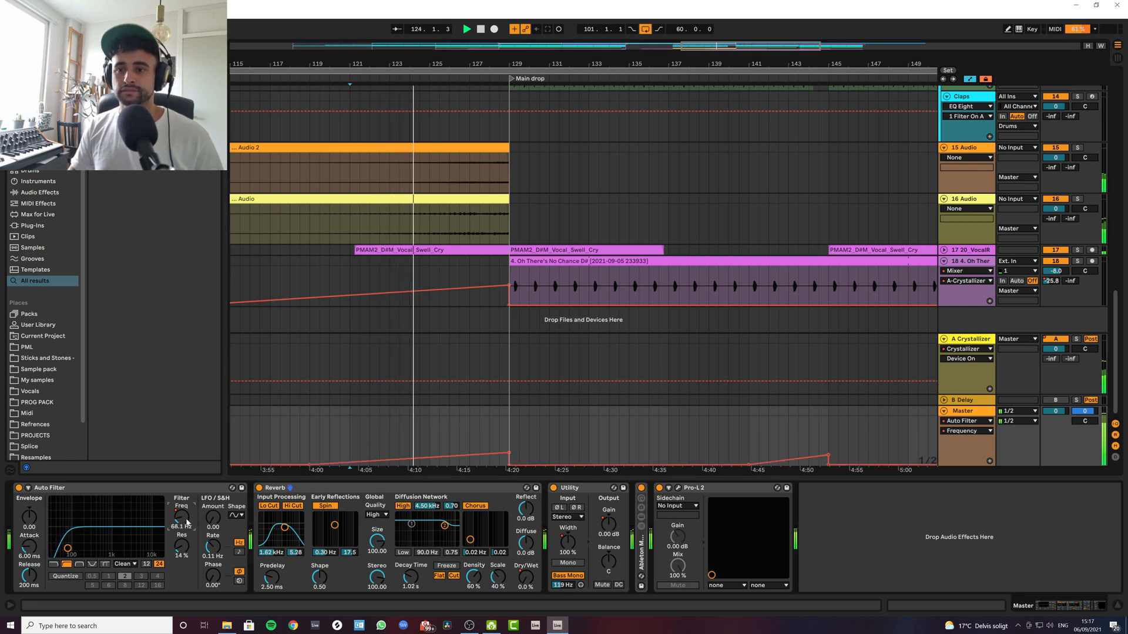
click(526, 577)
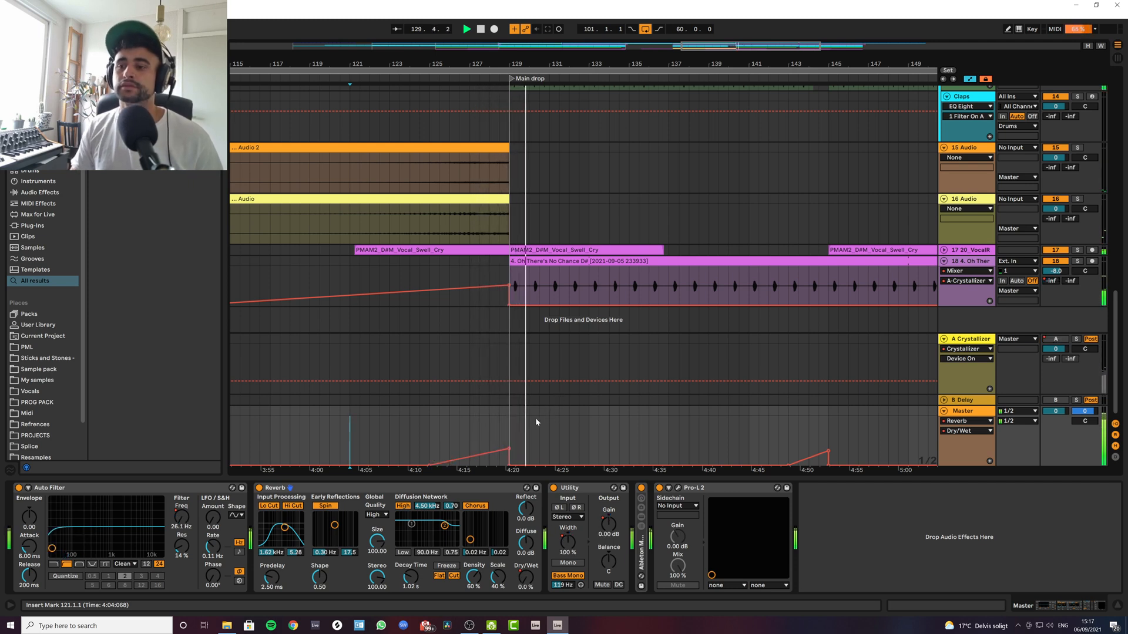
key(space)
Step: Bypass the Master's Utility, Reverb and Auto Filter, and play from bar 125 into the Main drop to hear the difference
click(553, 487)
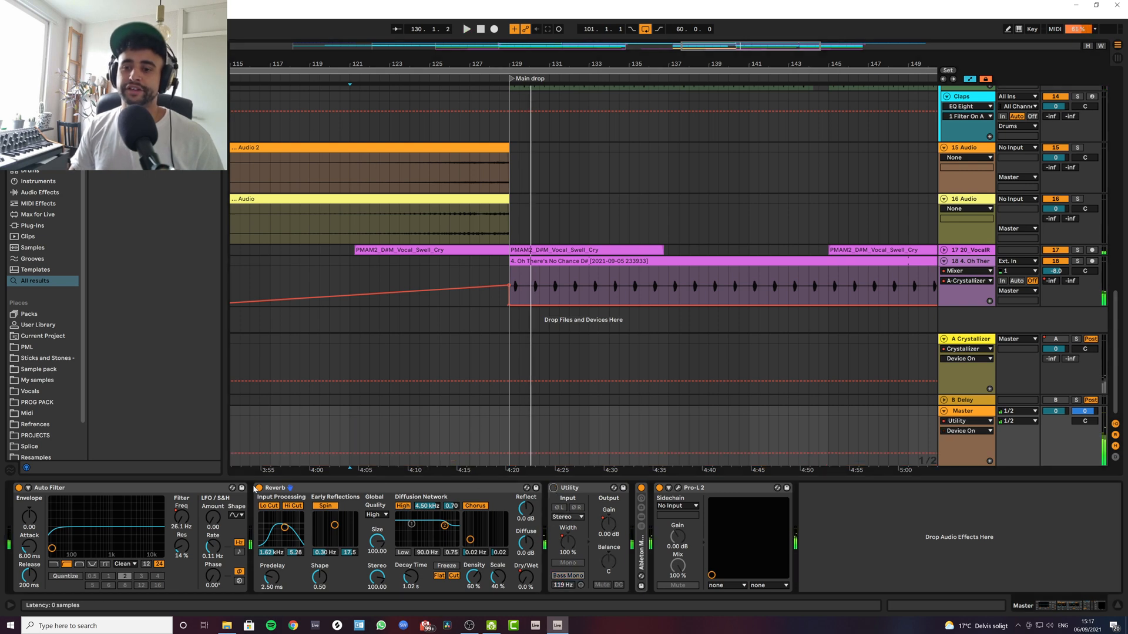
click(259, 487)
click(18, 487)
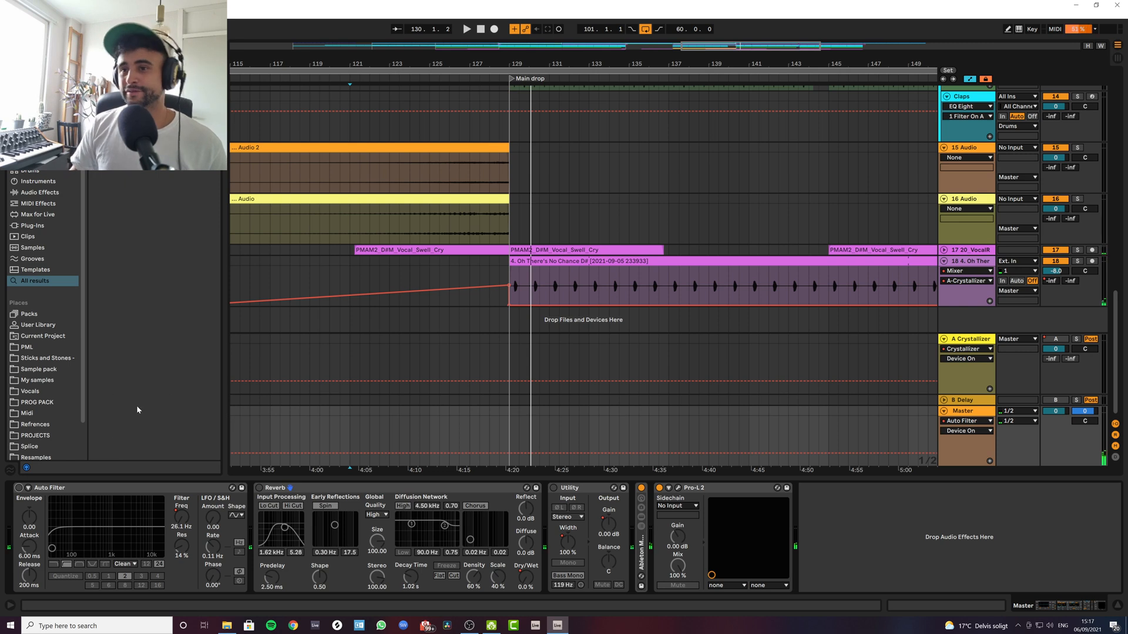
click(429, 431)
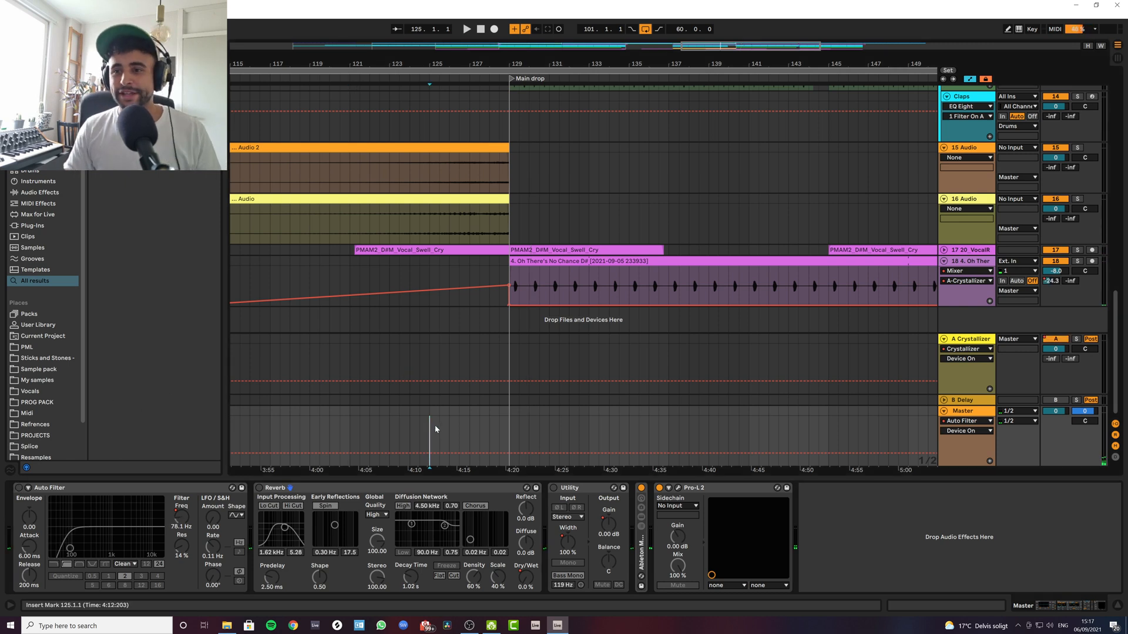
key(space)
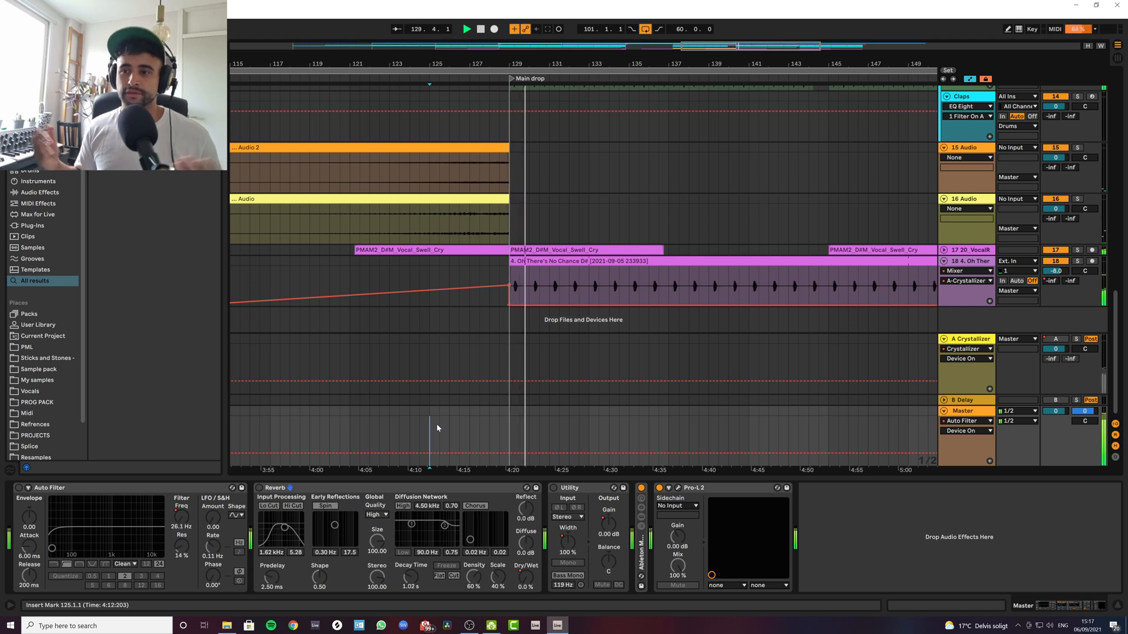
key(space)
key(space)
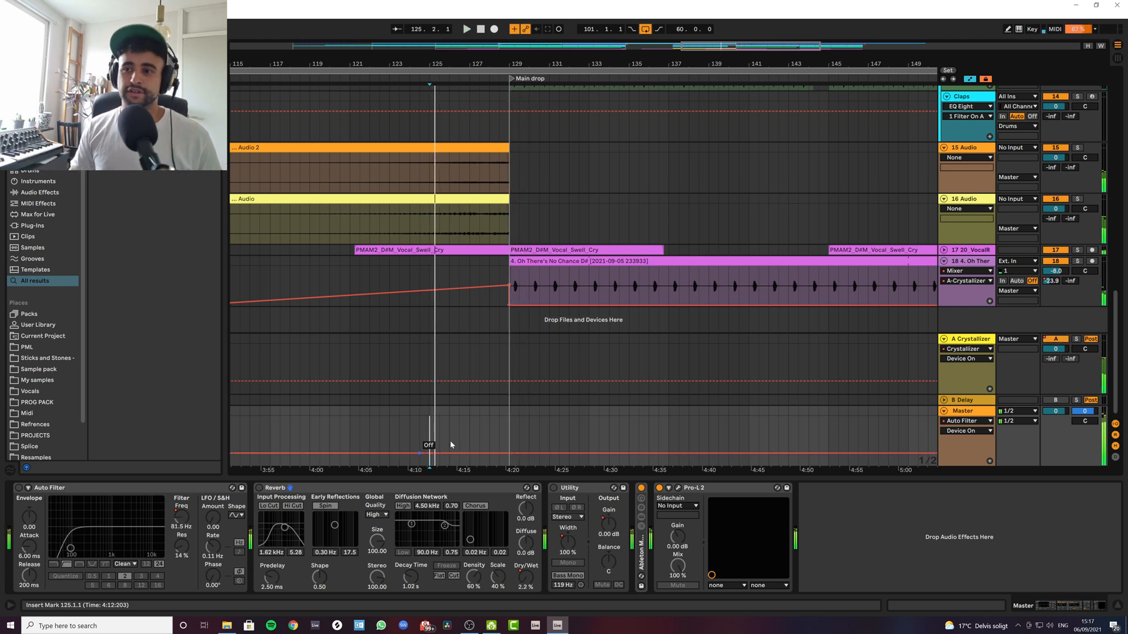
Step: Re-enable the Master's Reverb, Auto Filter and Utility, and play from bar 127.3 into the Main drop
click(264, 490)
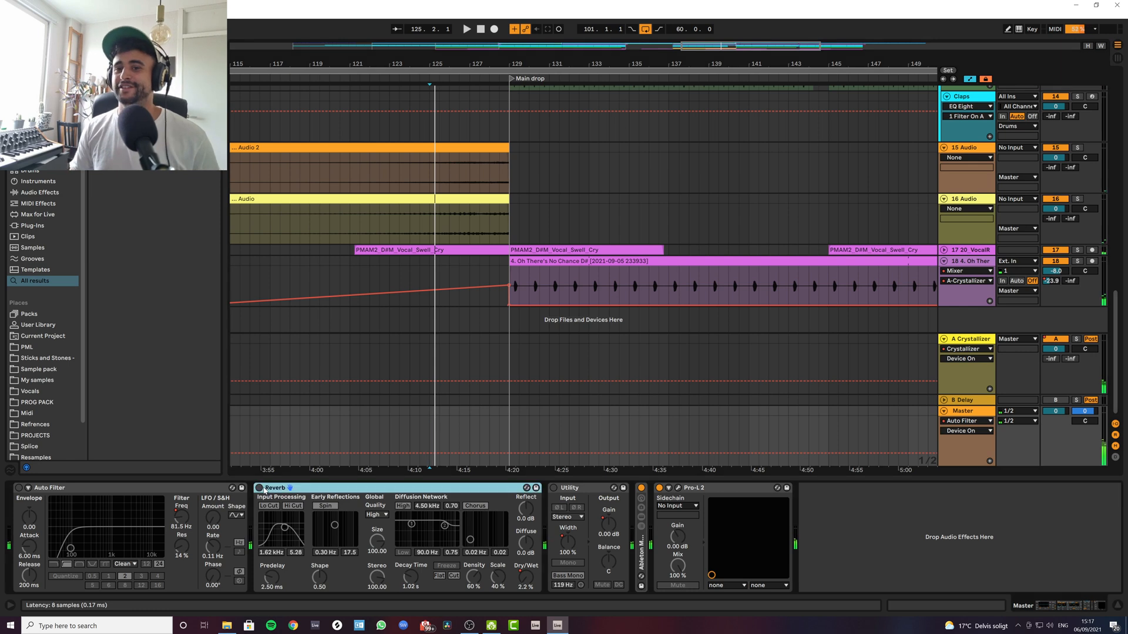
click(259, 487)
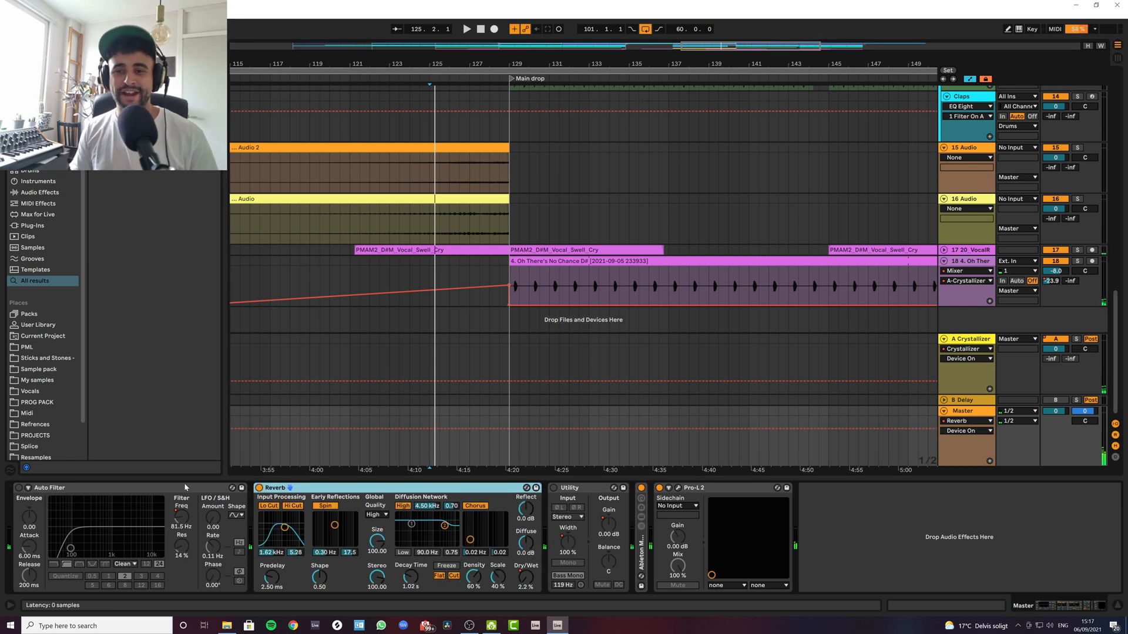
click(18, 487)
click(553, 487)
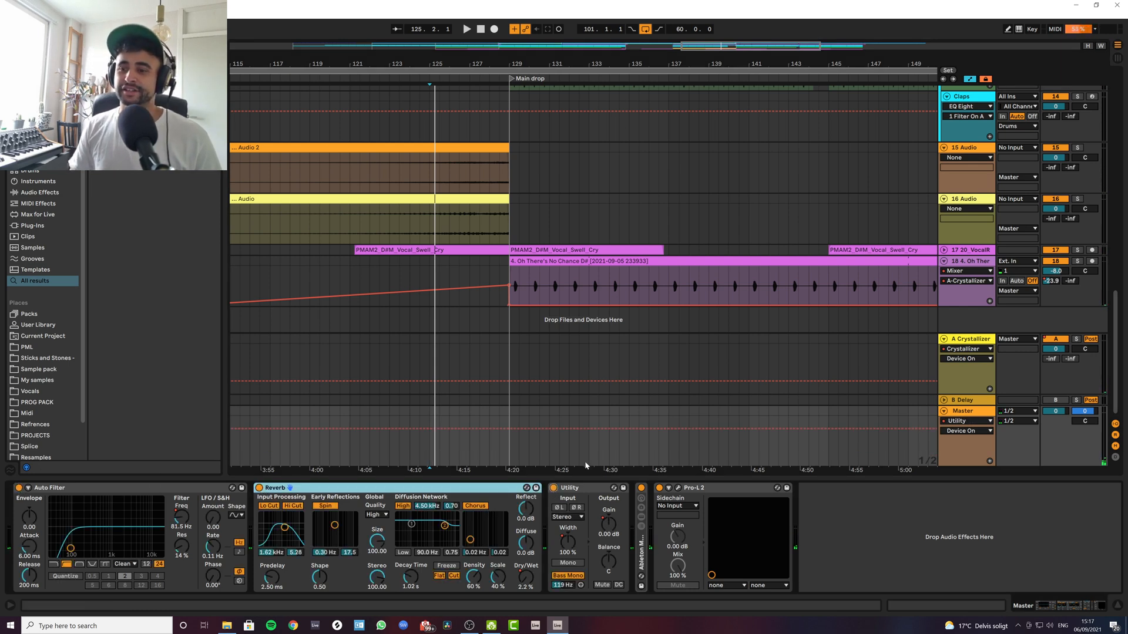
click(480, 450)
key(space)
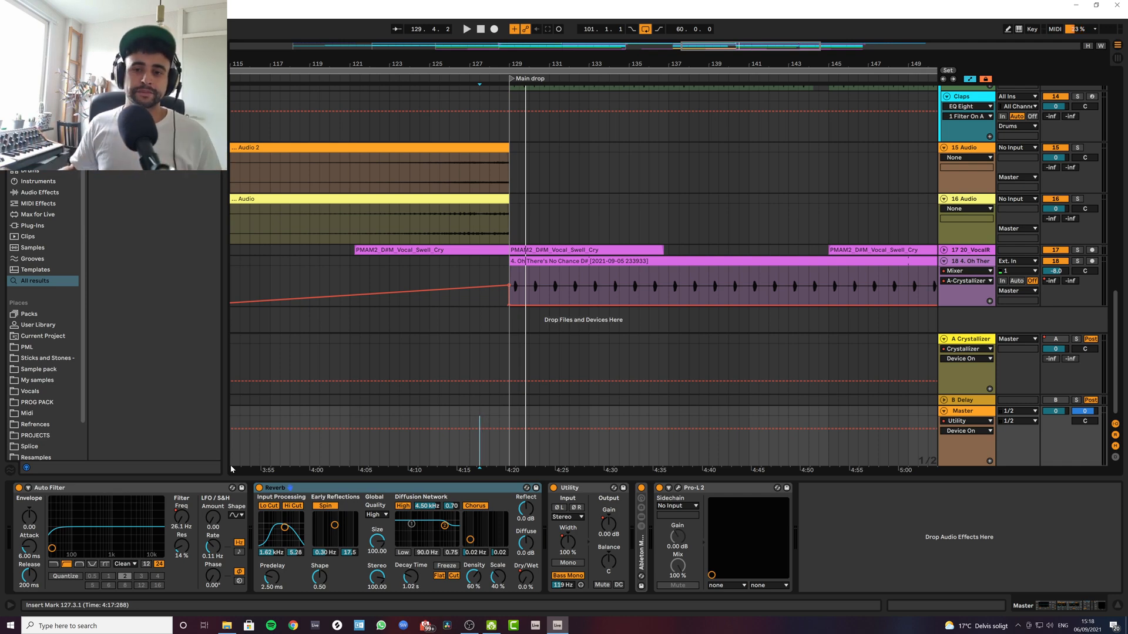
Step: Hide the automation lanes and select the short fill clip at bar 128.4 on the Kick D# track
scroll(477, 342, up, 5)
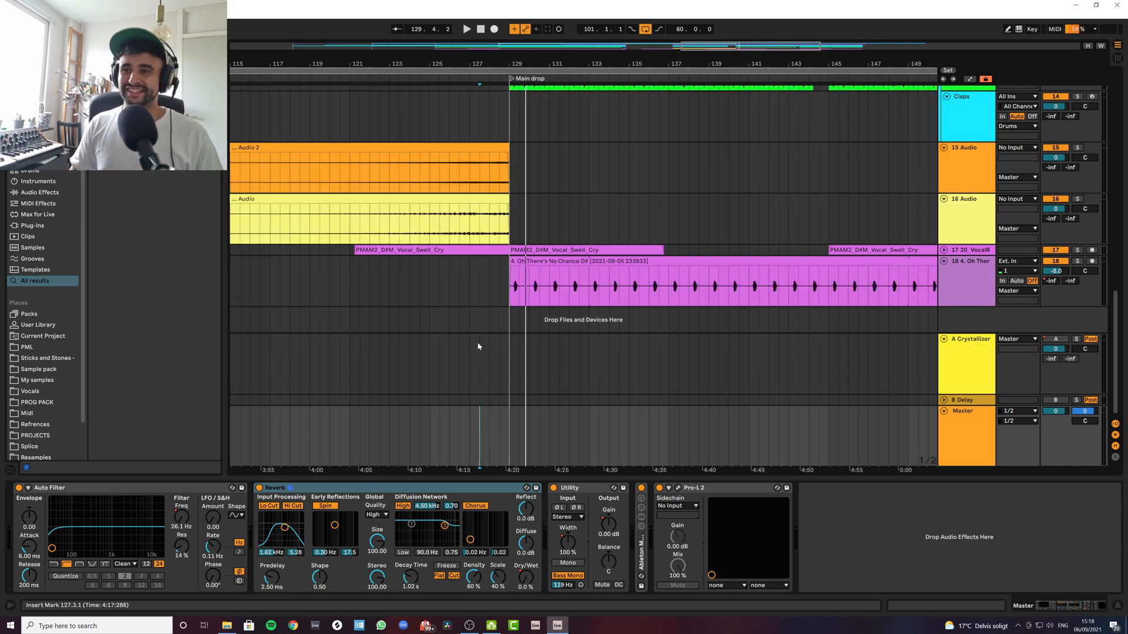
scroll(465, 268, up, 10)
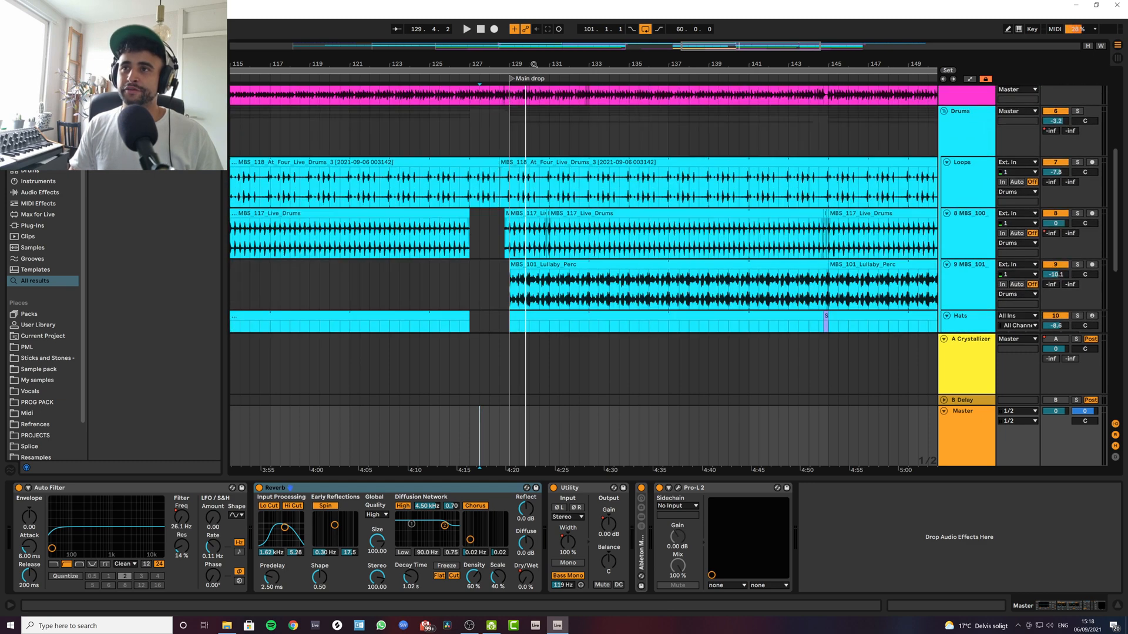
drag(534, 64, 438, 34)
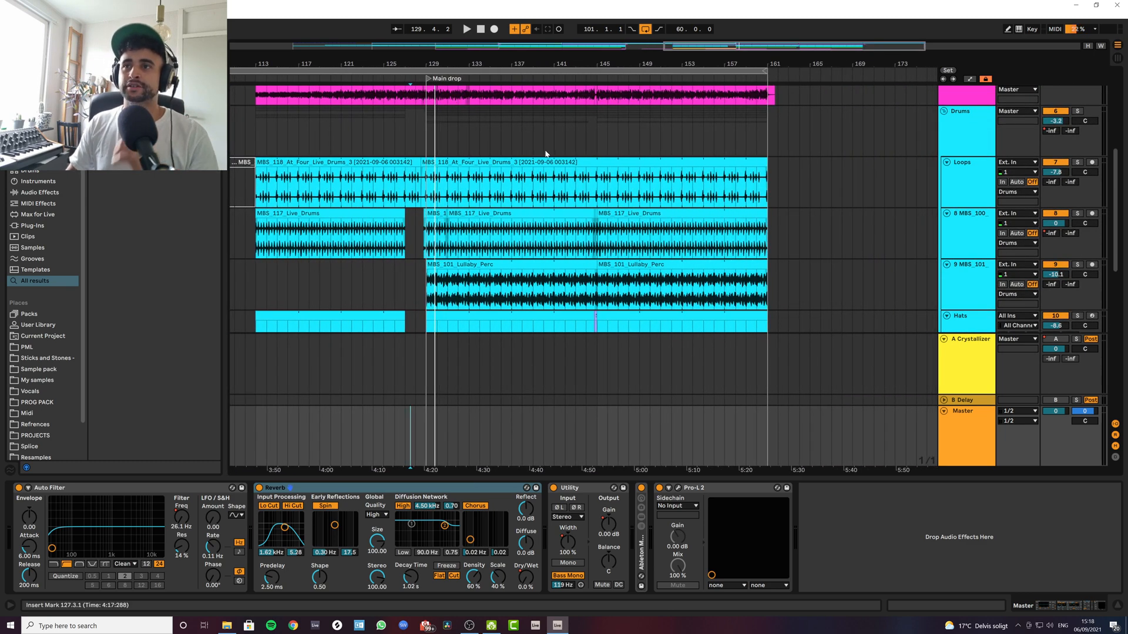
scroll(444, 178, up, 3)
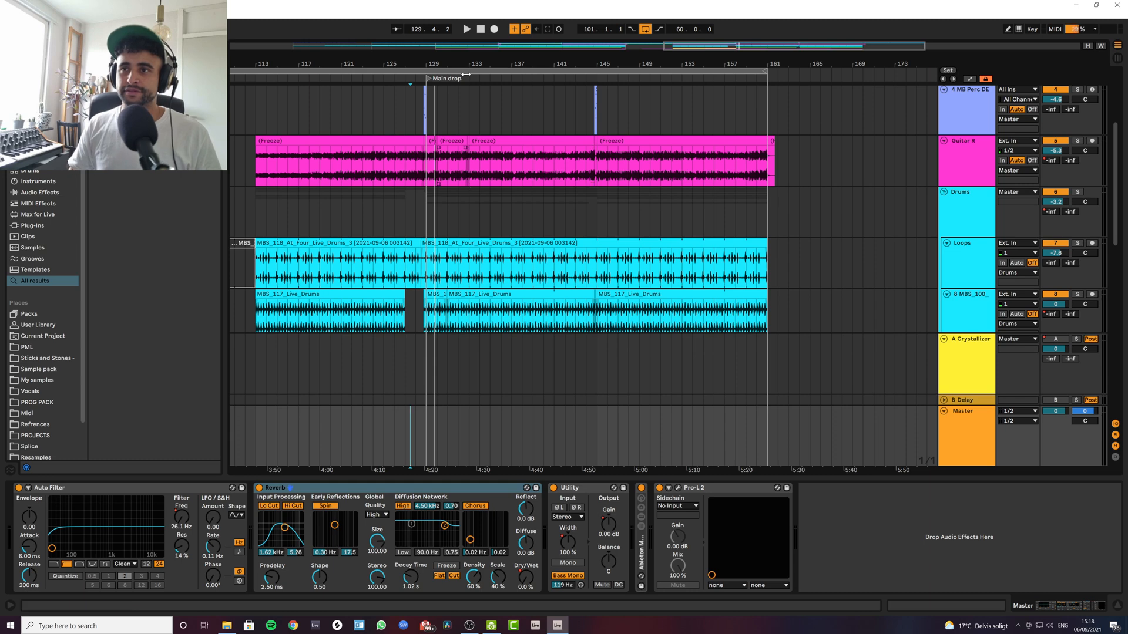
scroll(470, 185, up, 4)
scroll(418, 181, up, 5)
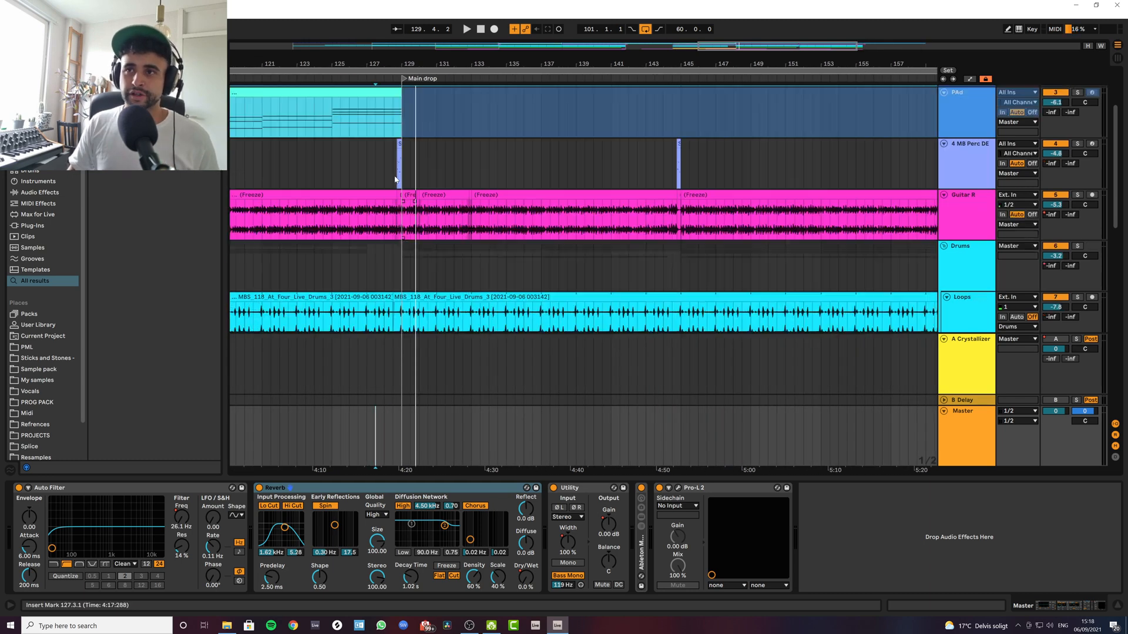
drag(388, 65, 390, 88)
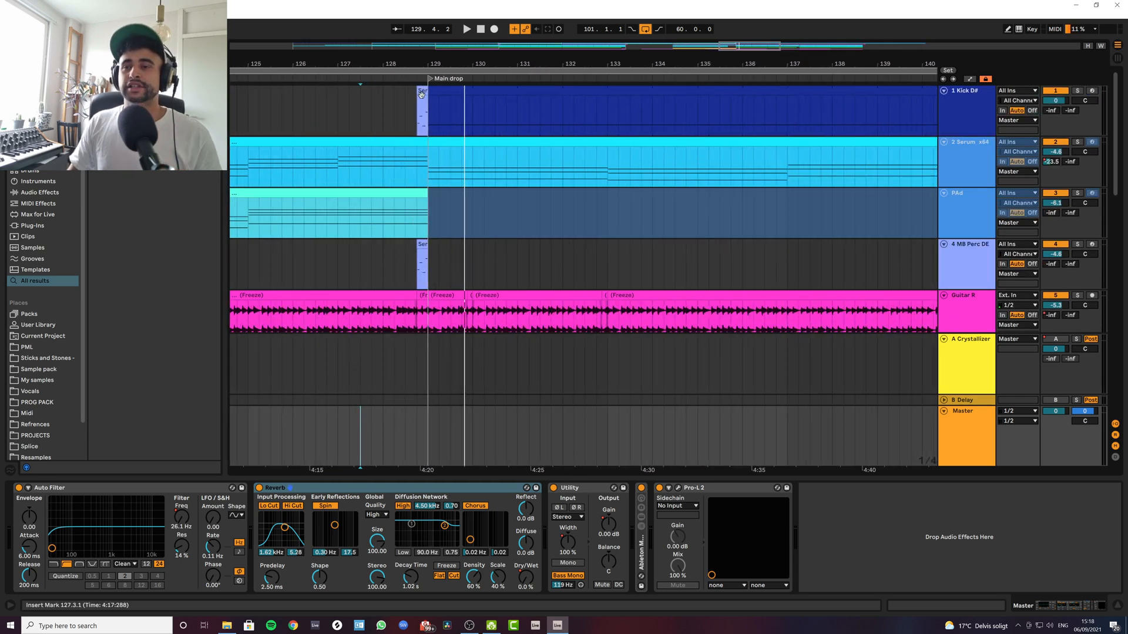
click(421, 92)
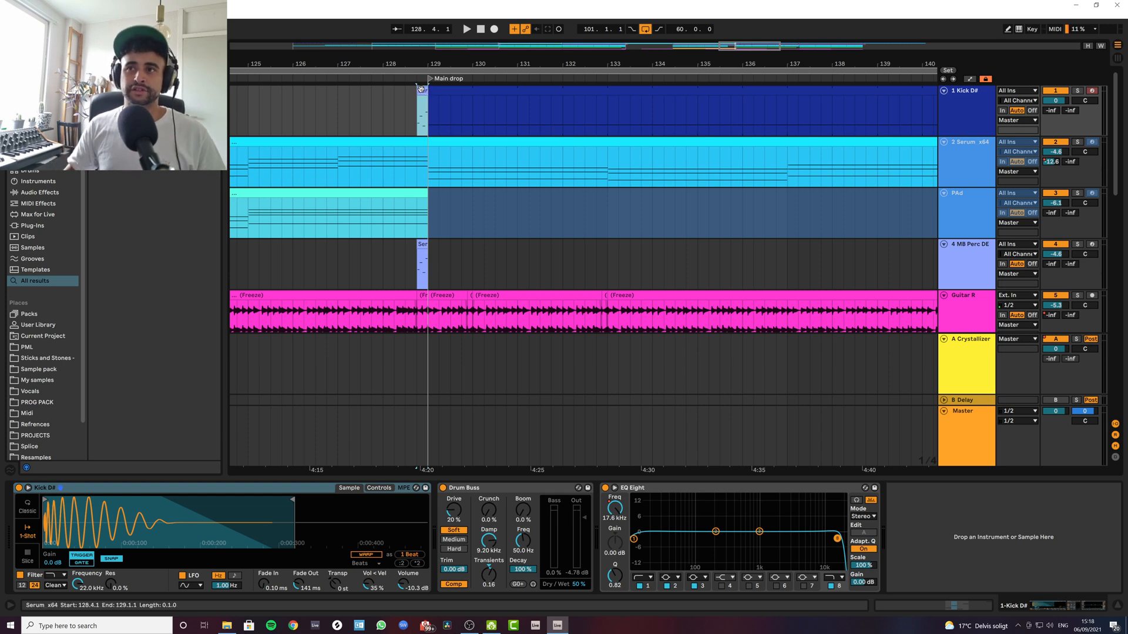
Step: Open the Kick D# fill clip's notes and audition the fill with the track soloed
double_click(421, 89)
key(space)
key(space)
key(a)
key(space)
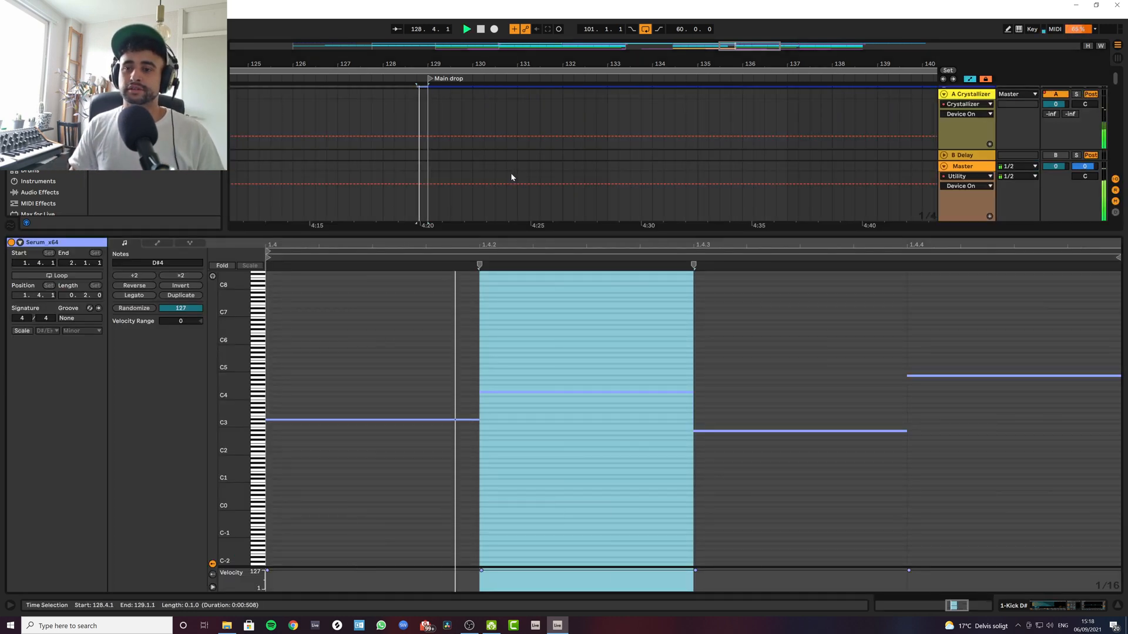
key(a)
key(space)
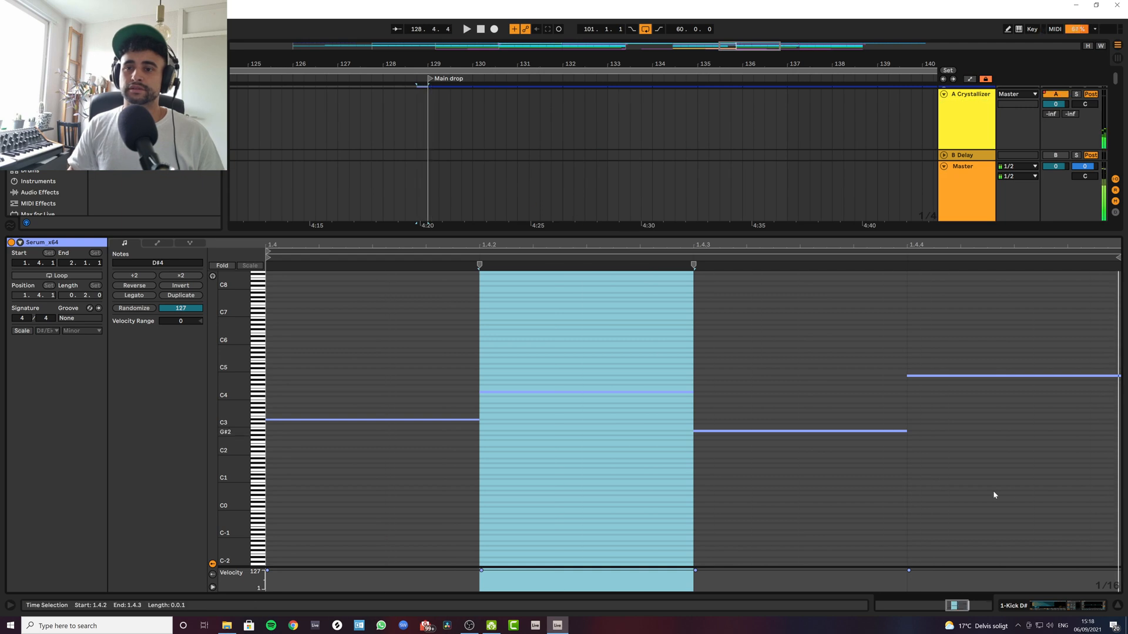
click(1118, 605)
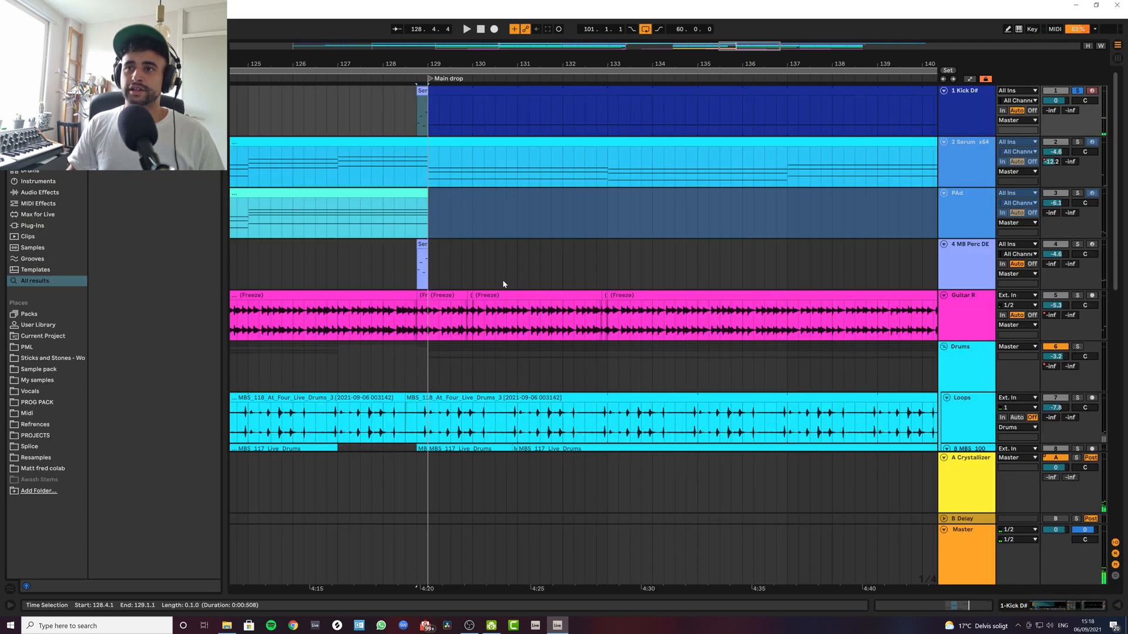
Step: Solo the MB Perc track and play its fill clip from bar 128.4 into the Main drop
click(419, 247)
click(419, 266)
key(s)
key(space)
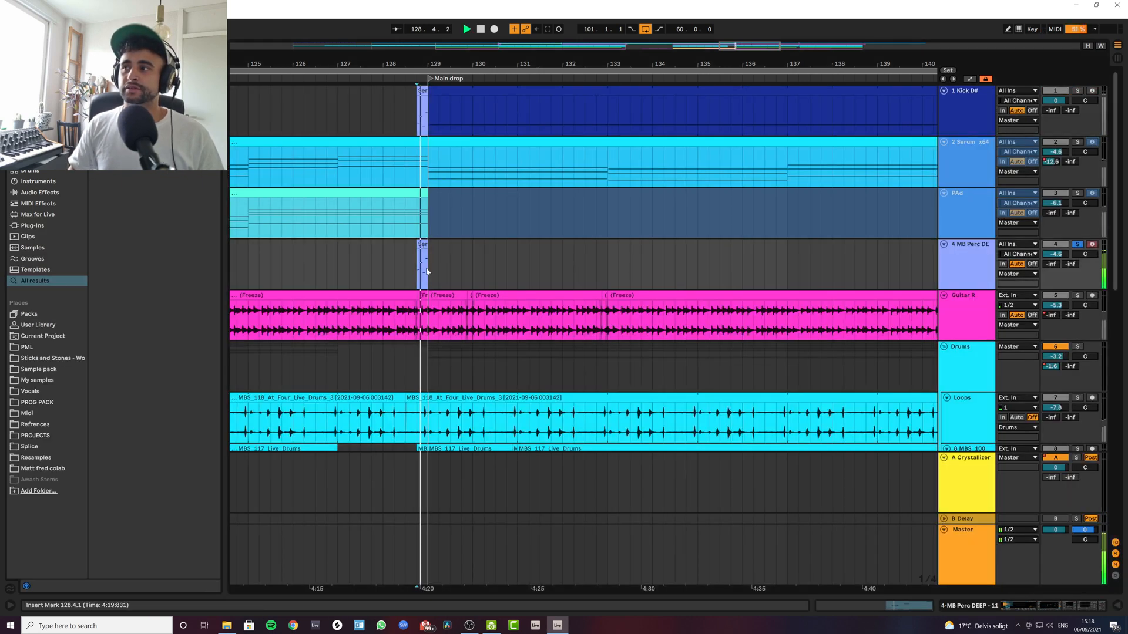
key(space)
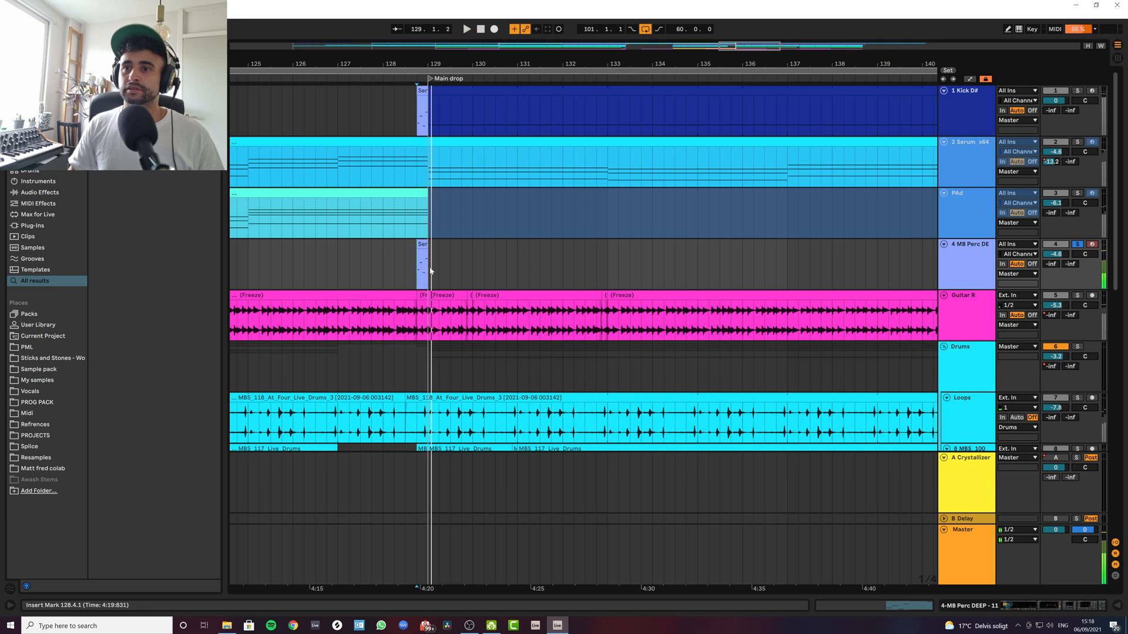
Step: Display the MB Perc track's device chain and select its MB Perc DEEP - 11 sampler
click(978, 263)
click(993, 607)
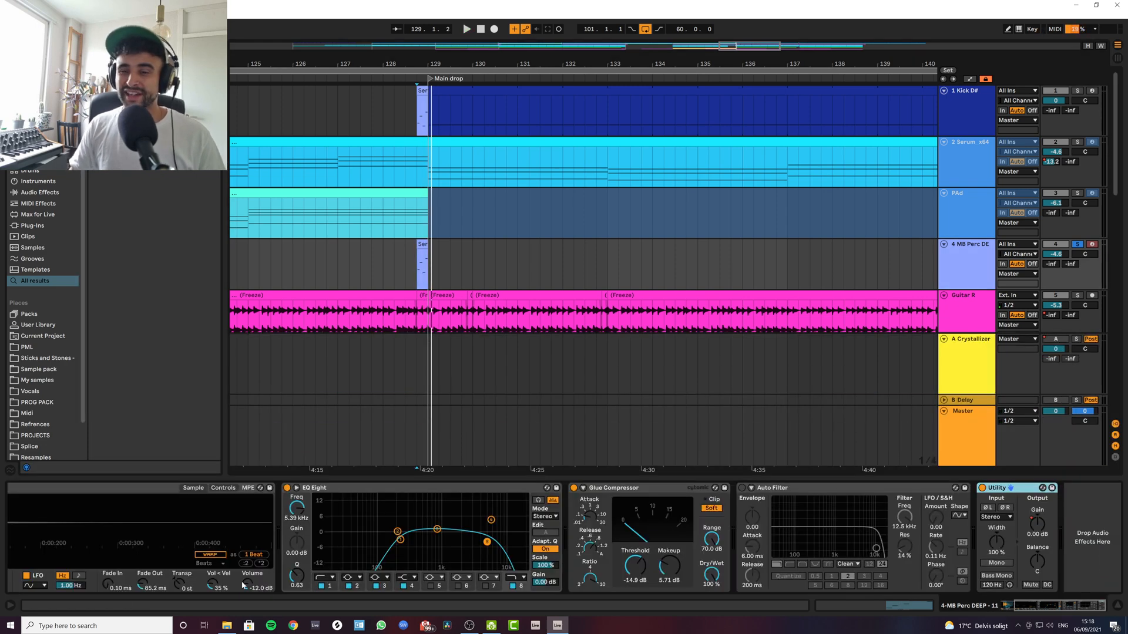
click(144, 488)
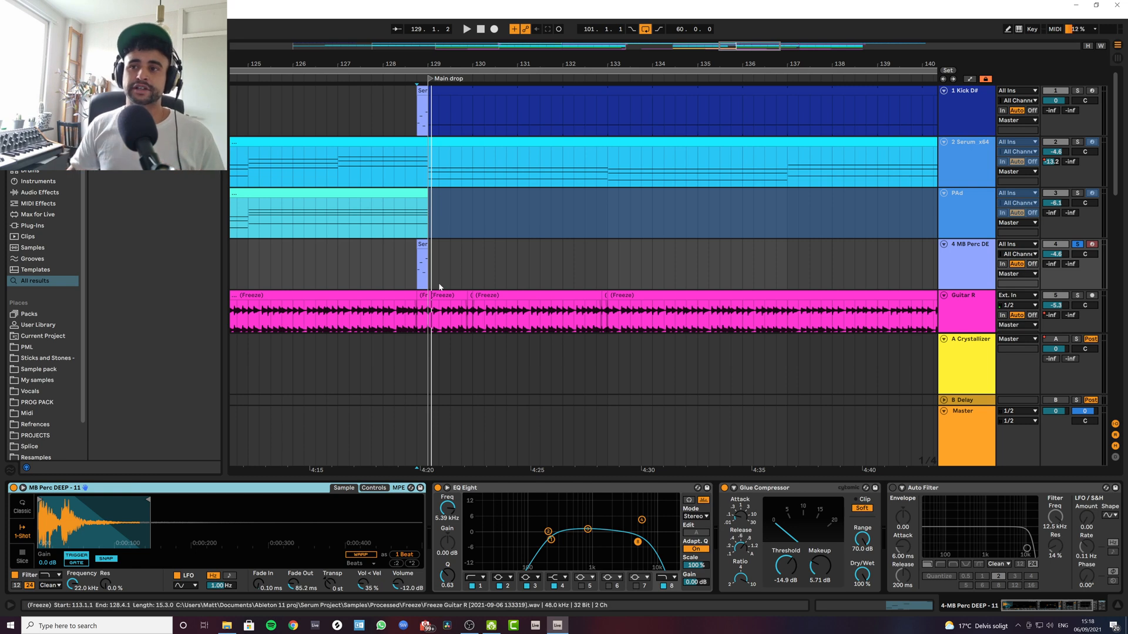
Step: Solo the Kick D# track together with MB Perc and play both fills from bar 128.4
key(space)
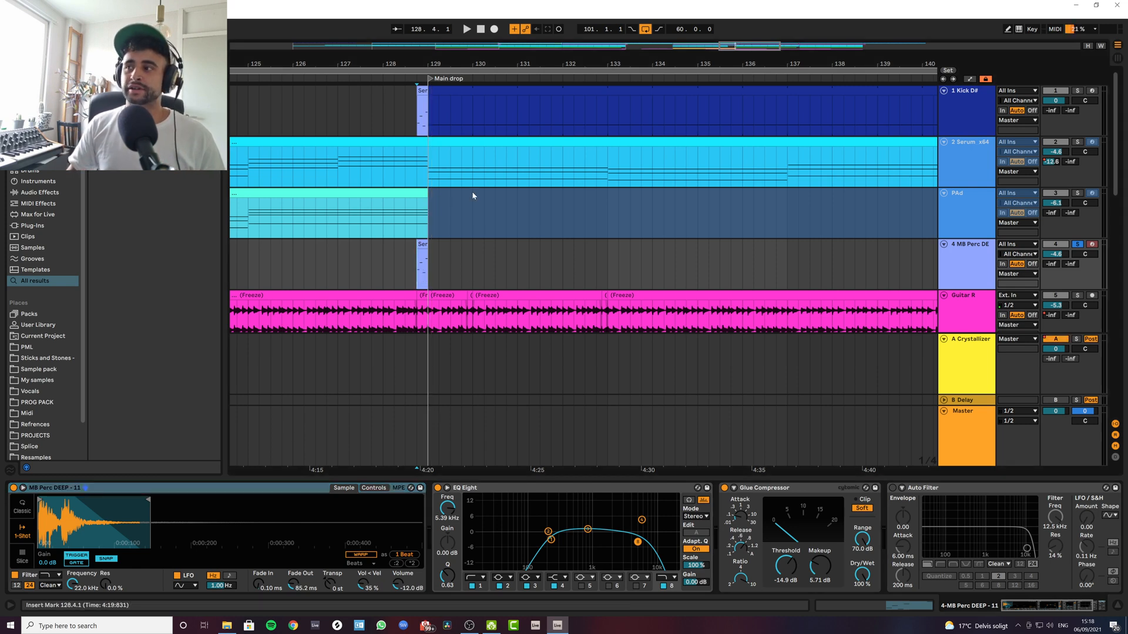
click(1074, 92)
key(space)
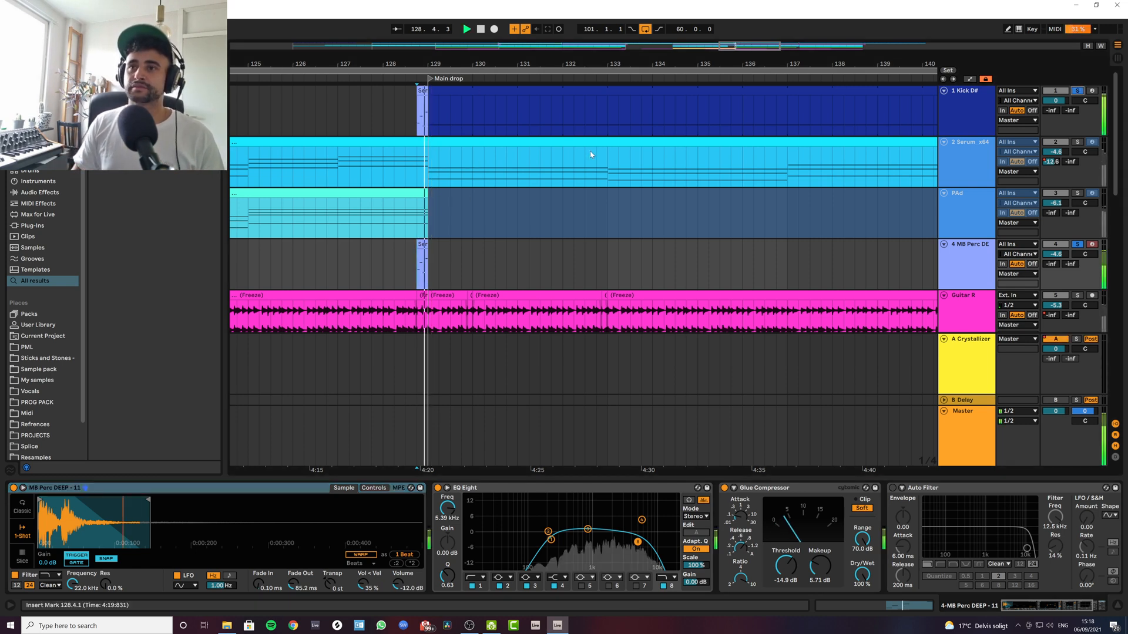
key(space)
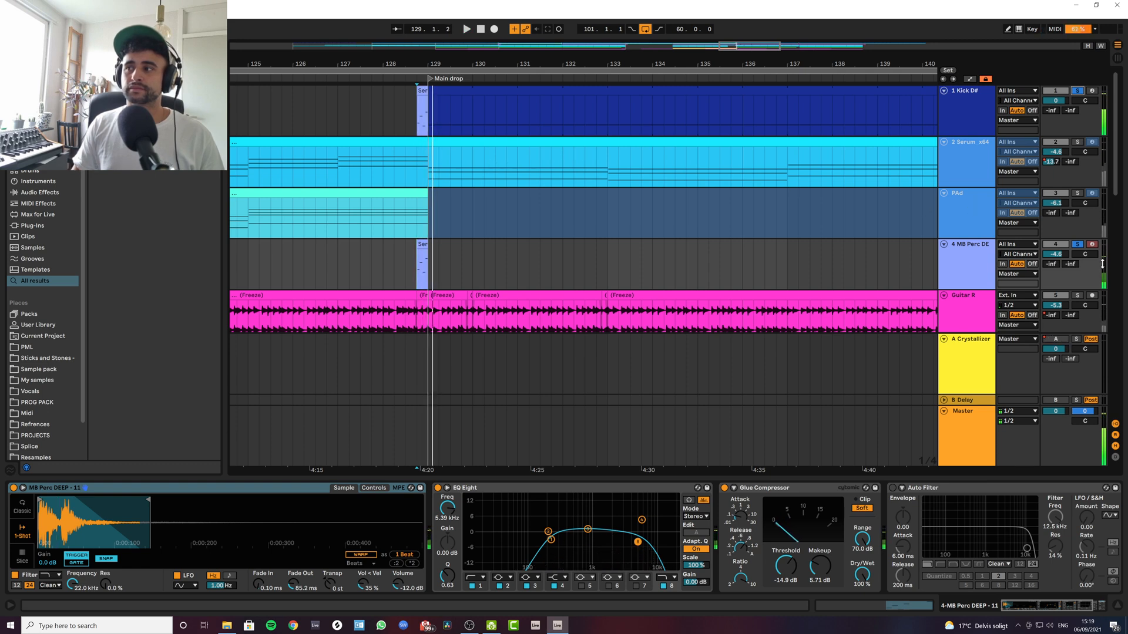
Step: Clear the solos and compare the transition from bar 128.4 with the MB Perc track muted and unmuted
click(1078, 245)
click(1056, 245)
key(space)
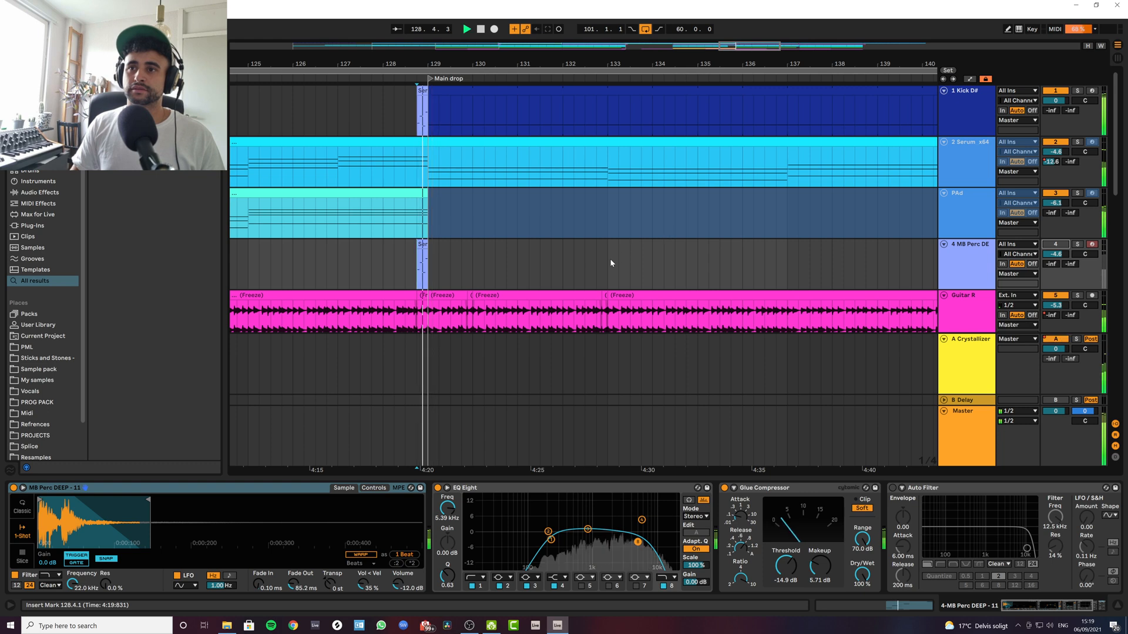
key(space)
click(1056, 244)
key(space)
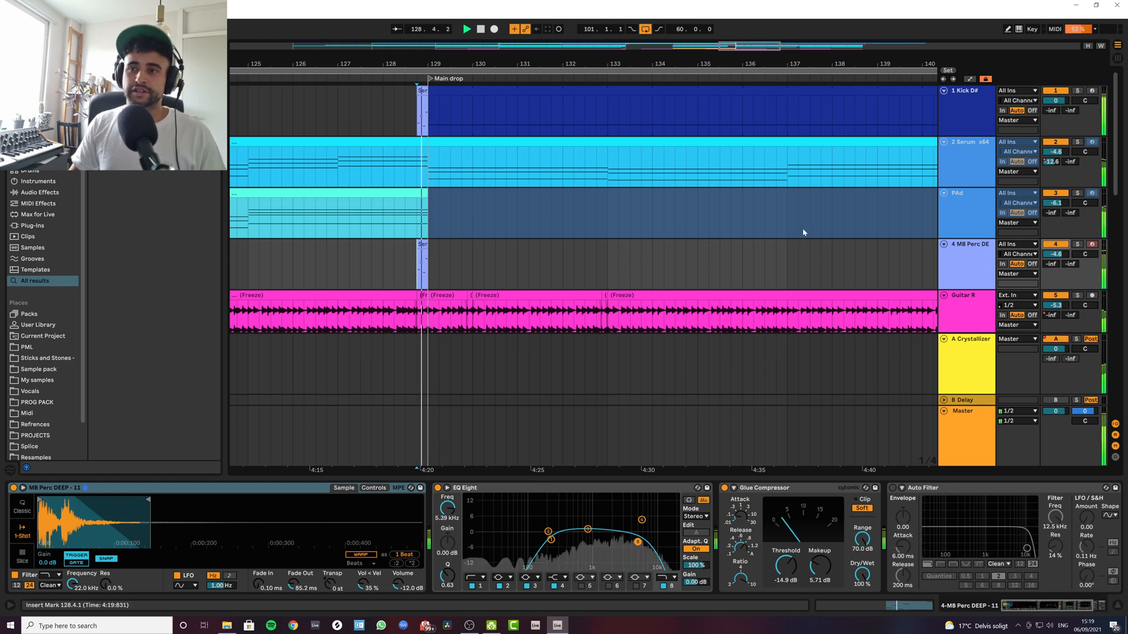
Step: Open the MB Perc fill clip at bar 128.4 and fold its piano roll to the used notes
scroll(391, 276, down, 2)
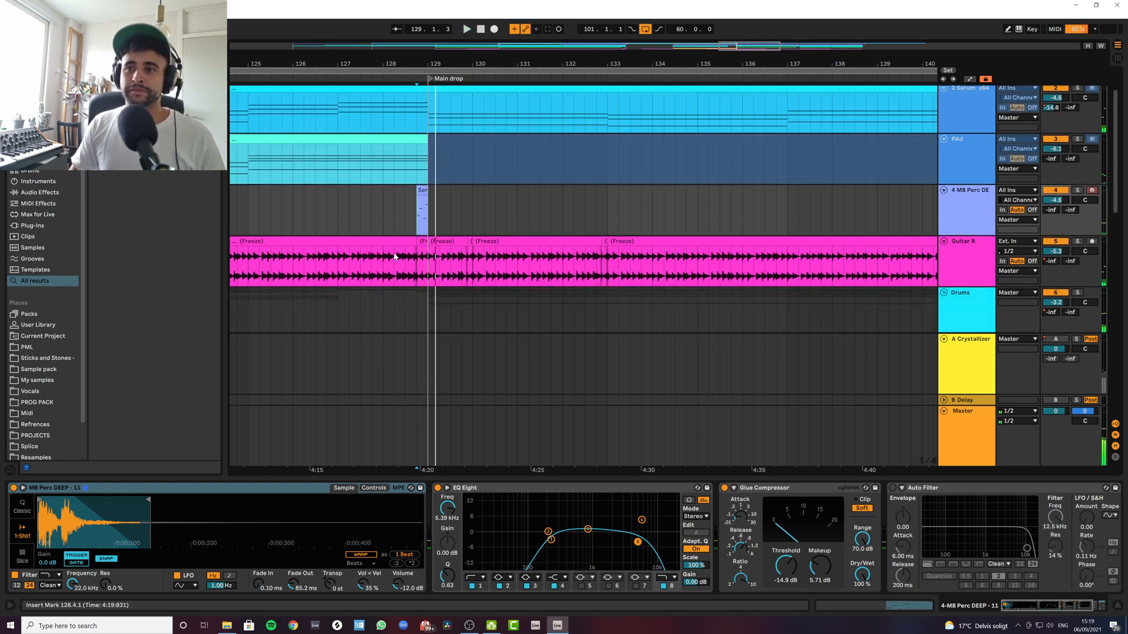
scroll(409, 196, up, 3)
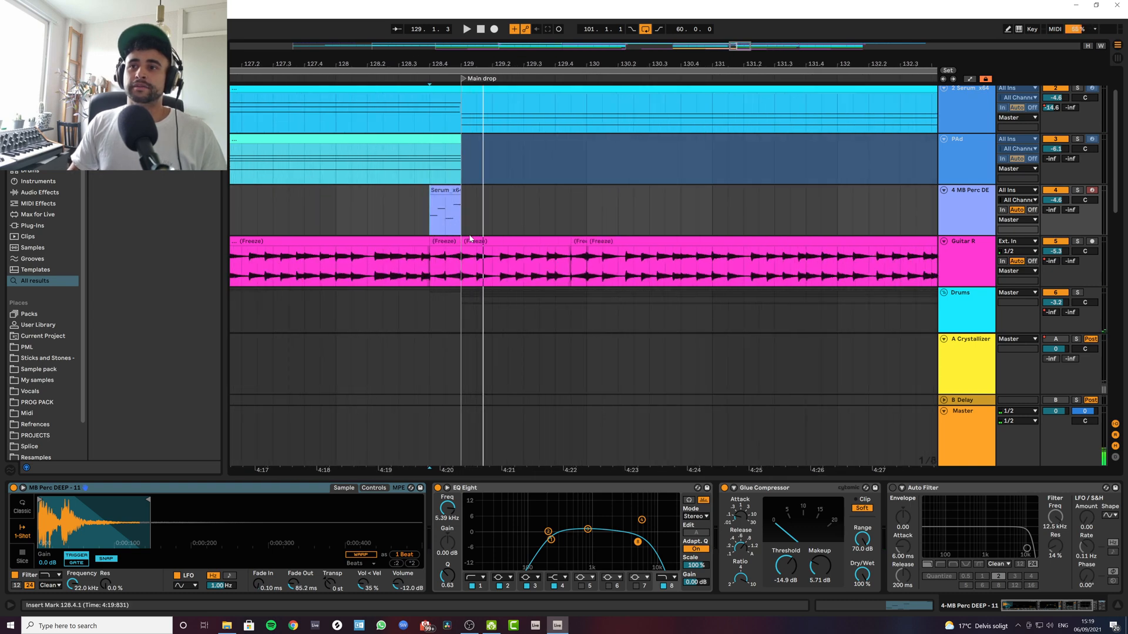
double_click(447, 195)
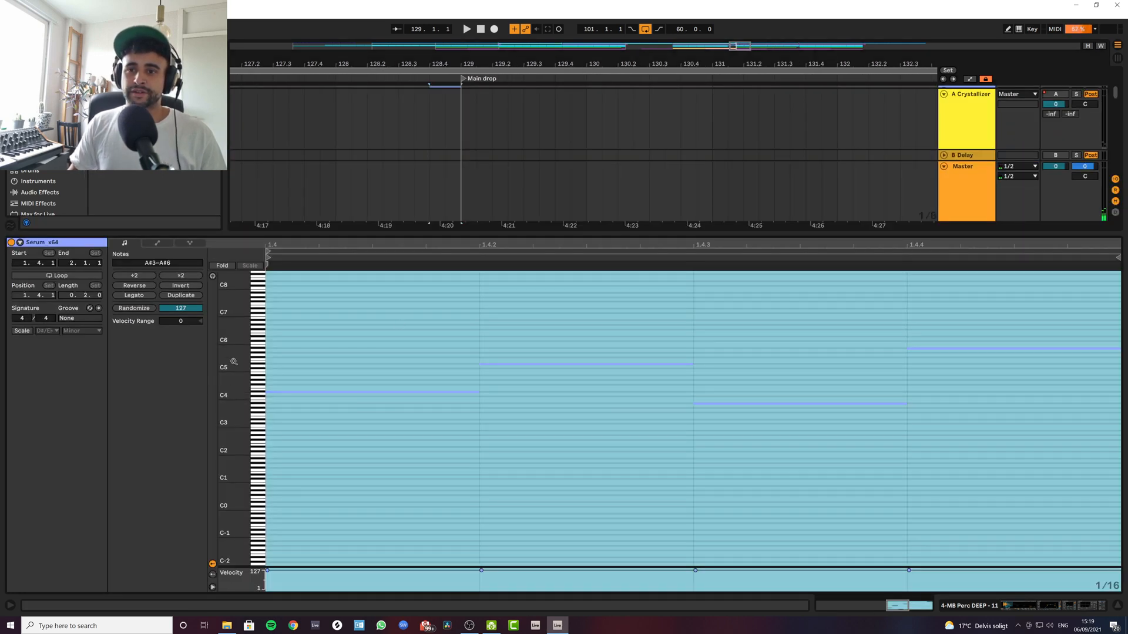
click(222, 265)
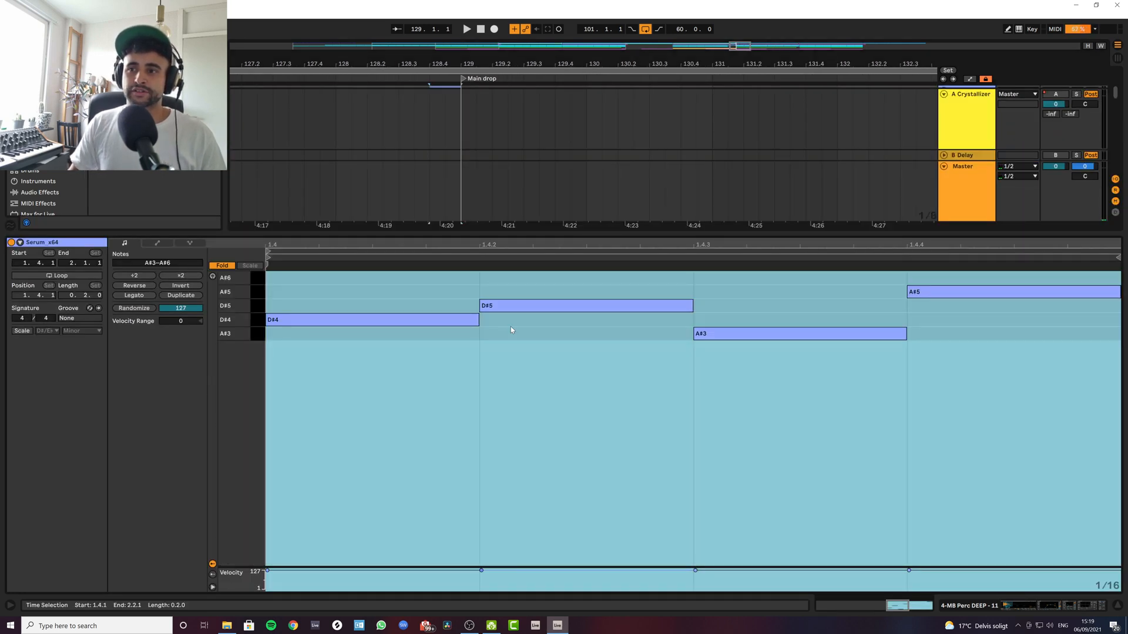
Step: Close the clip editor and examine how the drum and percussion tracks are laid out across the main drop from bar 129 to 161
click(1117, 605)
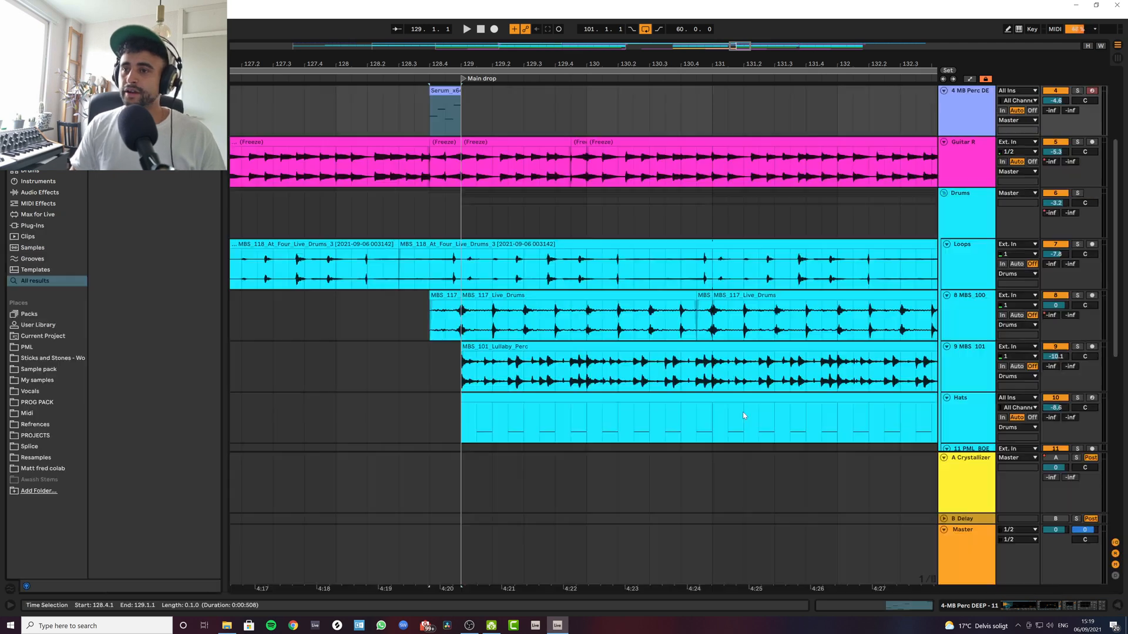
scroll(437, 311, down, 8)
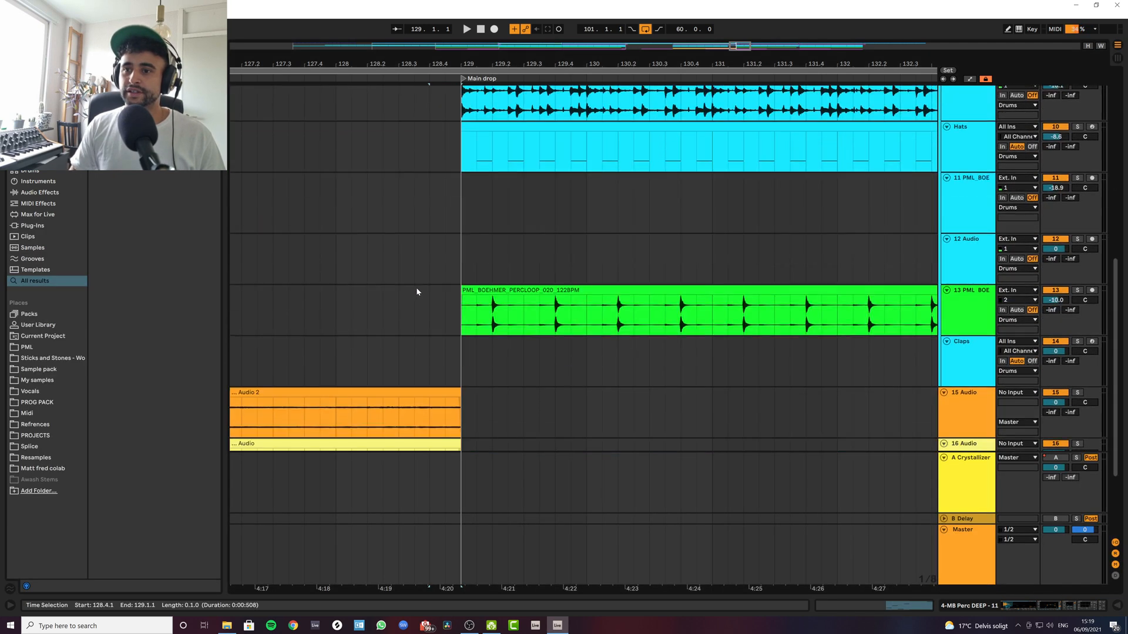
scroll(418, 287, up, 3)
drag(406, 64, 542, 35)
drag(488, 64, 510, 36)
scroll(483, 234, up, 3)
scroll(482, 235, up, 2)
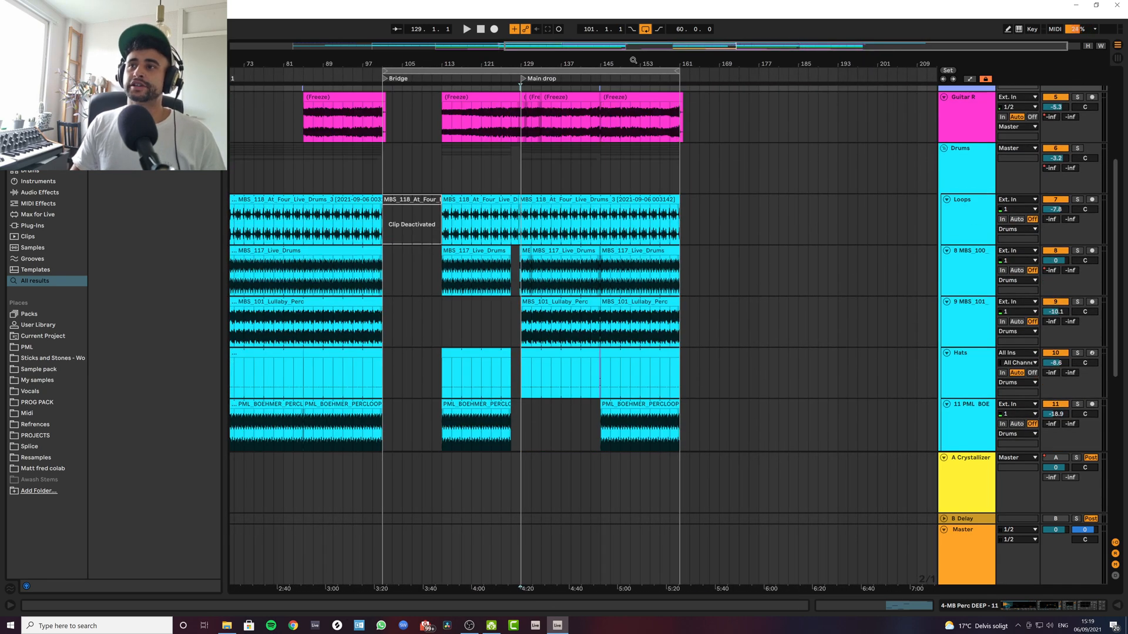
drag(634, 60, 592, 119)
scroll(404, 246, down, 2)
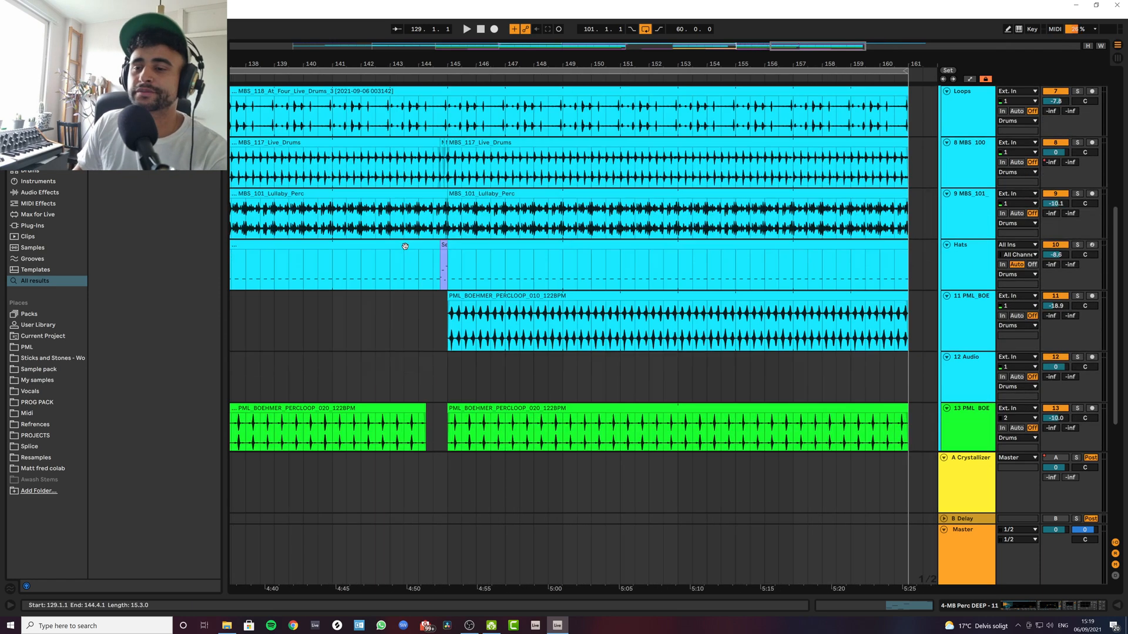
scroll(405, 246, down, 5)
drag(379, 64, 554, 38)
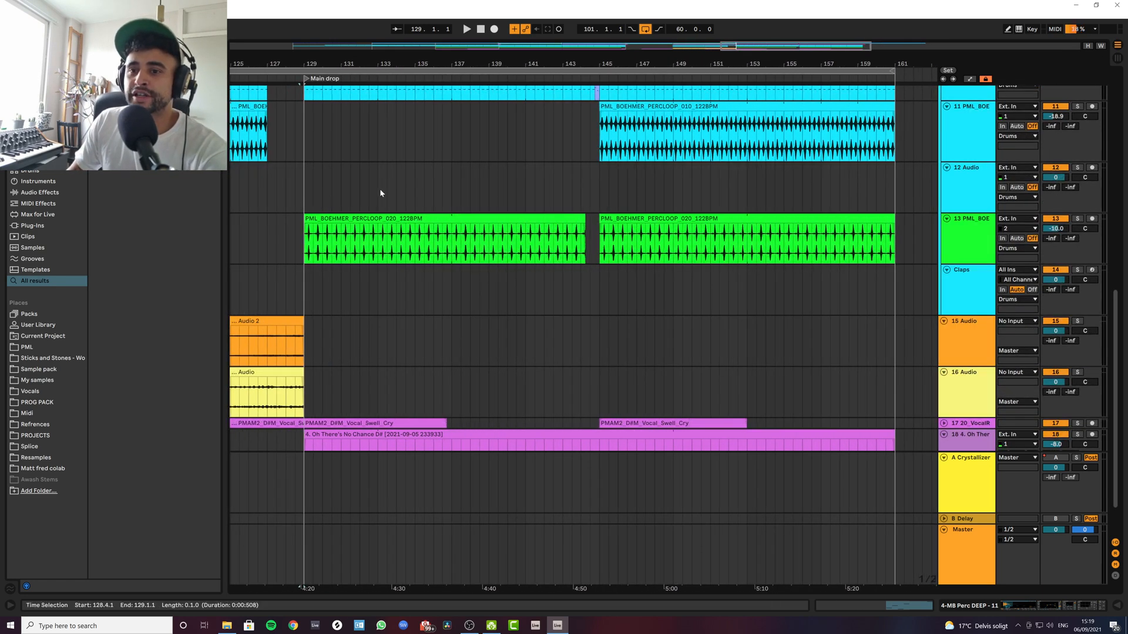
Step: Examine the drum layers from bar 129 to 144, including the empty stretch on the 11 PML BOEHMER percussion track
click(306, 186)
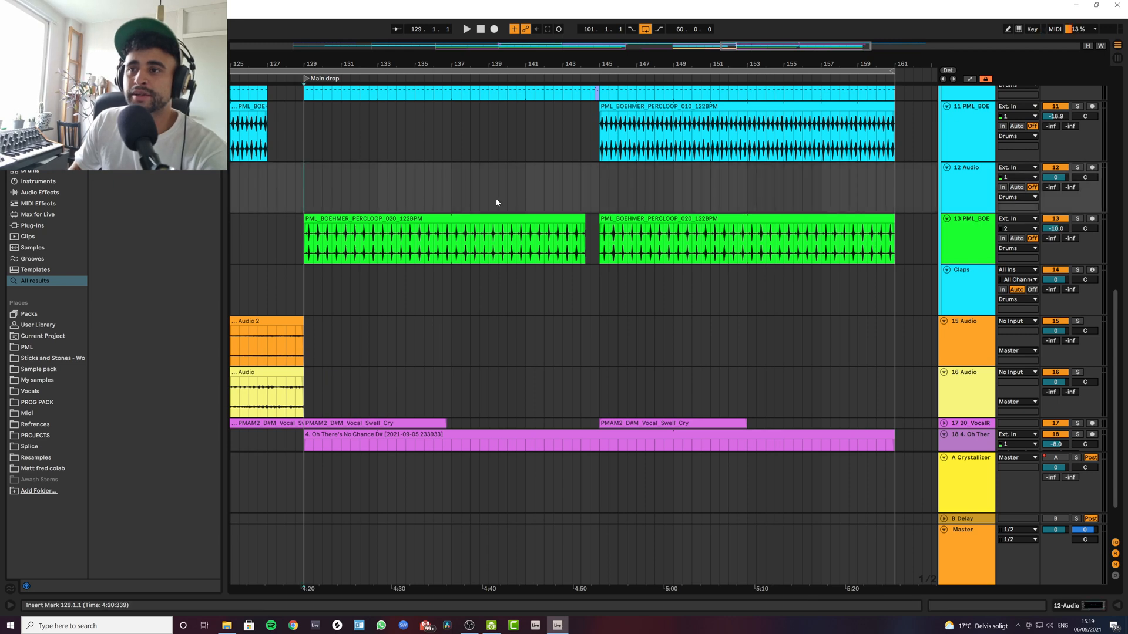
click(583, 188)
scroll(609, 299, down, 1)
scroll(669, 294, down, 1)
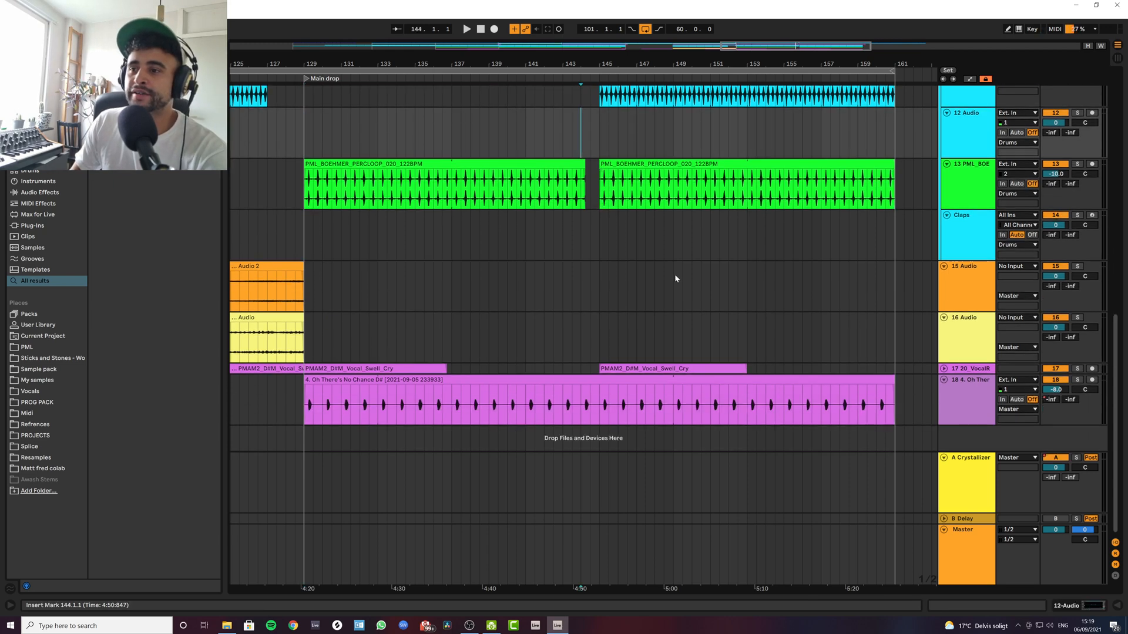
scroll(641, 270, up, 8)
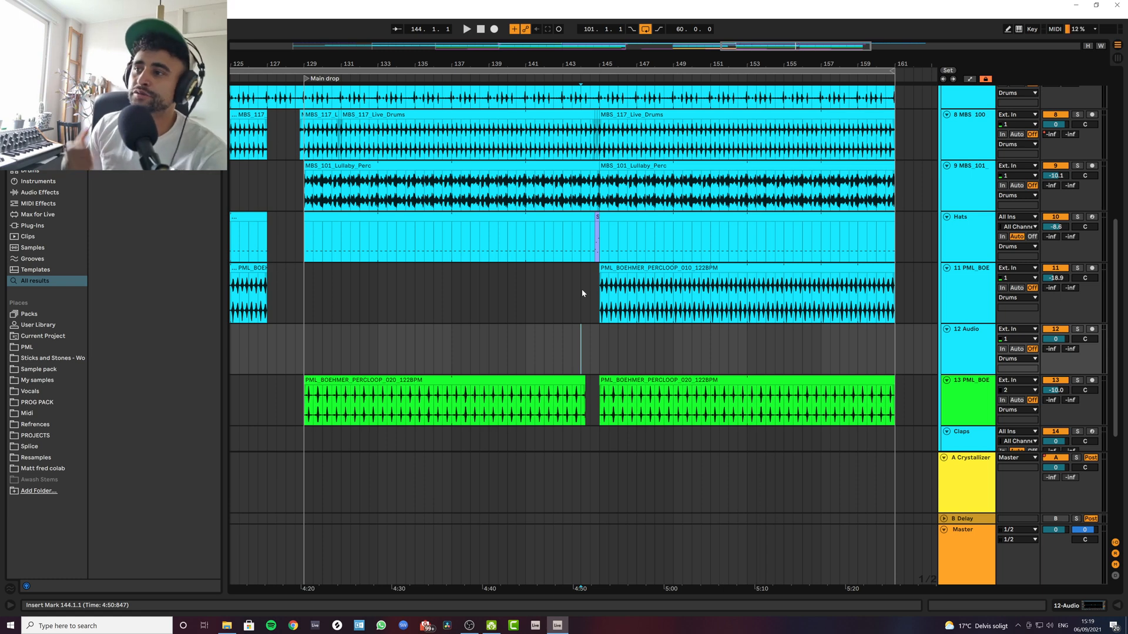
click(667, 271)
drag(309, 287, 478, 290)
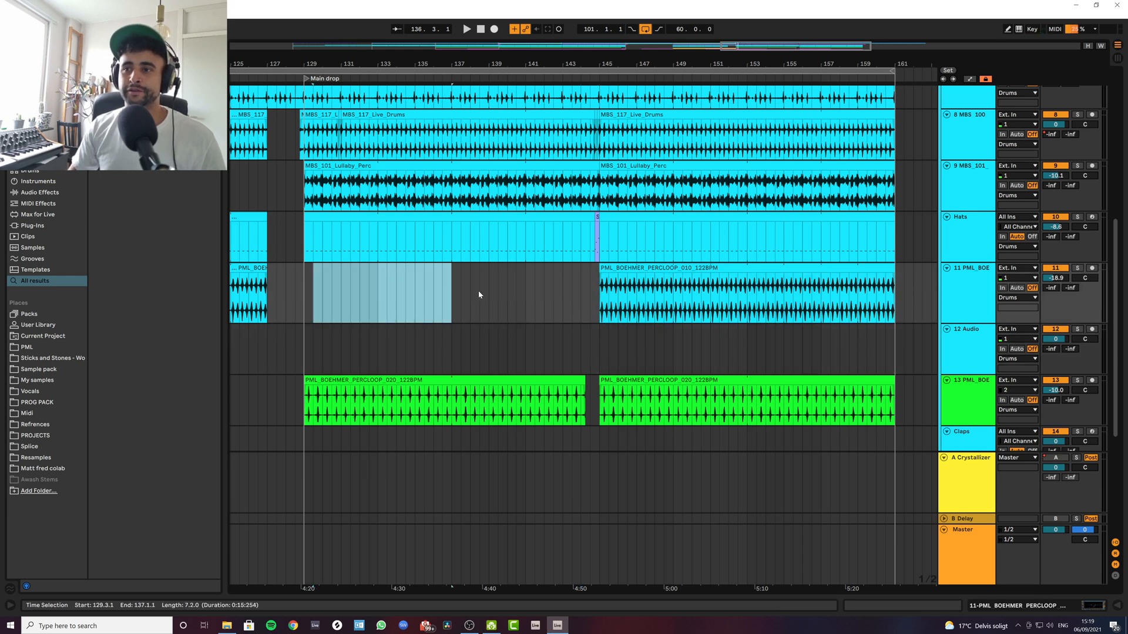
click(519, 291)
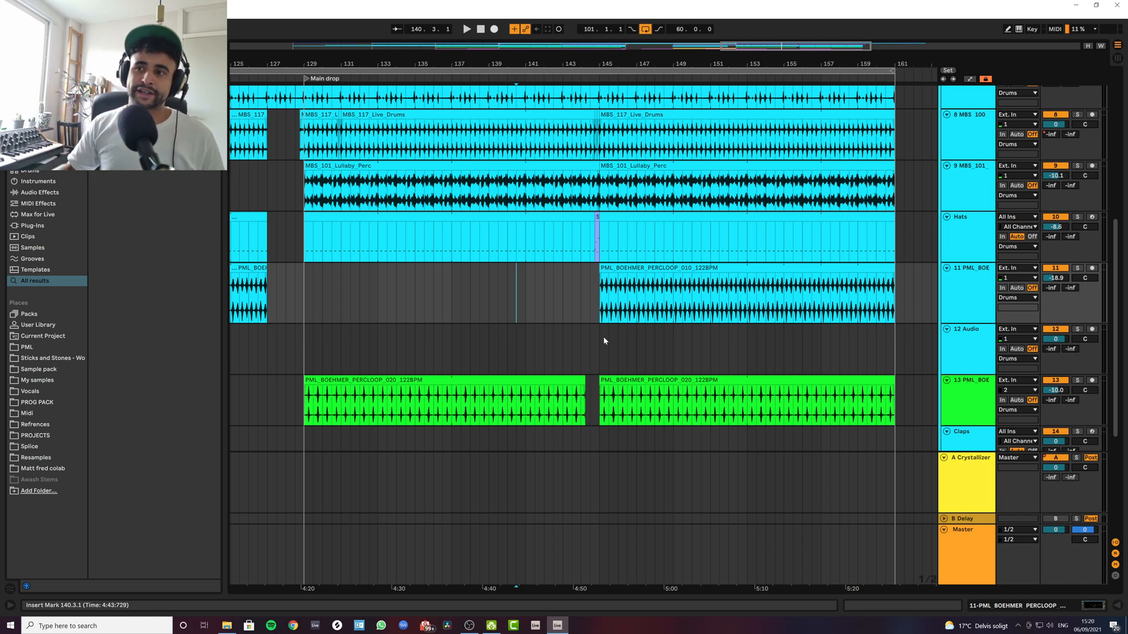
Step: Split the Loops track's MBS_118 clip at bar 129 and trim the start of the second part to bar 145
scroll(382, 269, up, 3)
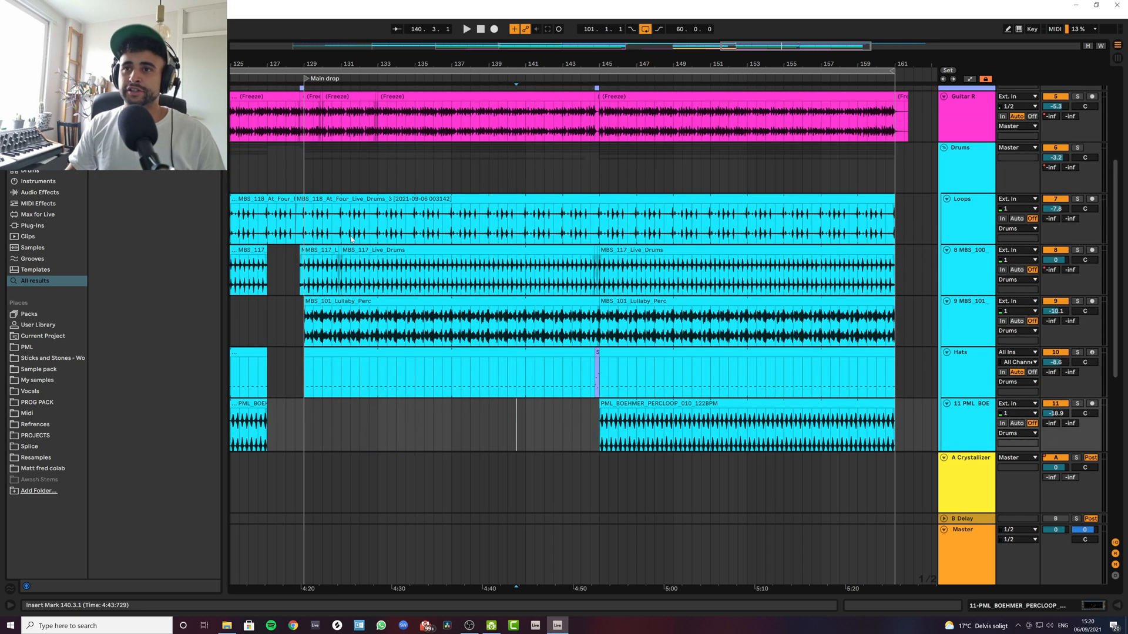
click(305, 201)
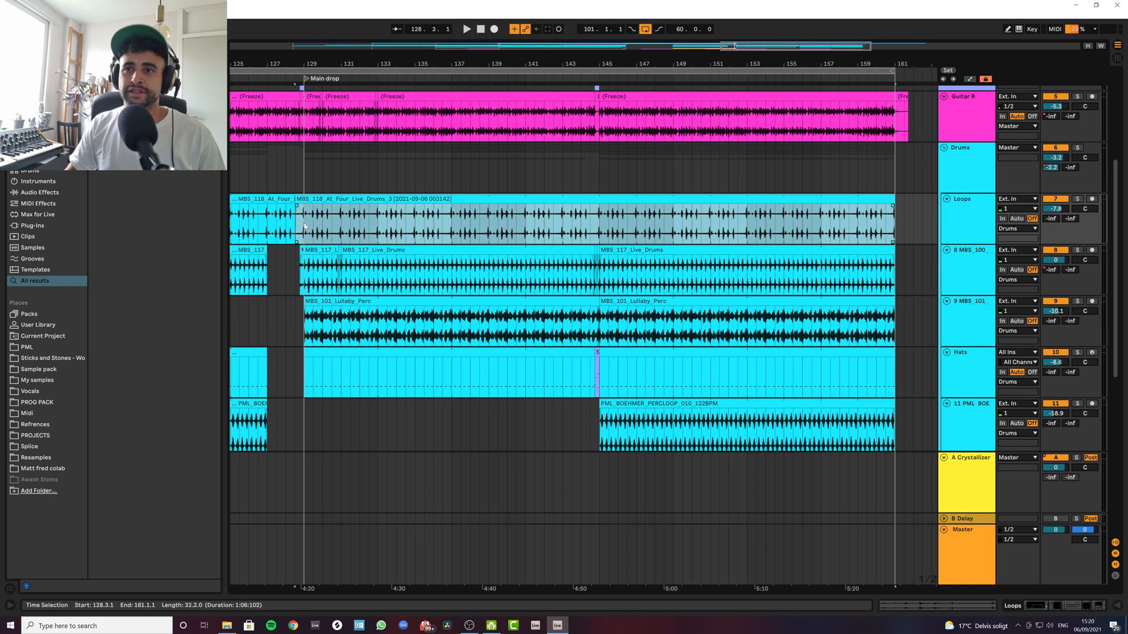
click(305, 227)
key(ctrl+e)
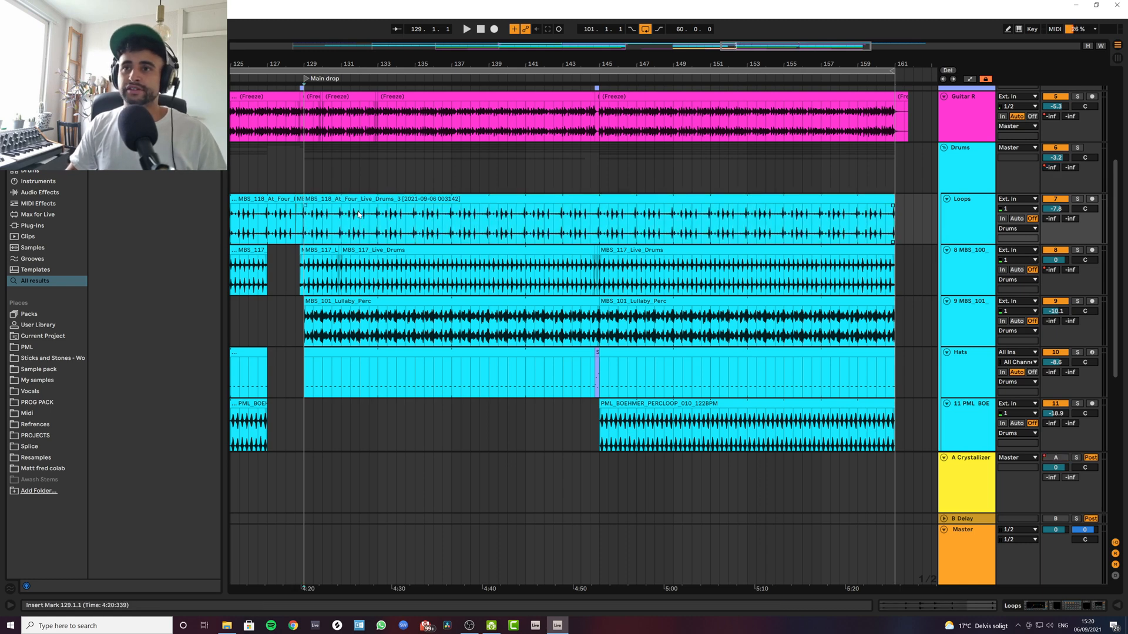
drag(305, 218, 604, 218)
Step: Play the drop from bar 127.3 and extend the start of the trimmed Loops clip back to bar 133
click(277, 227)
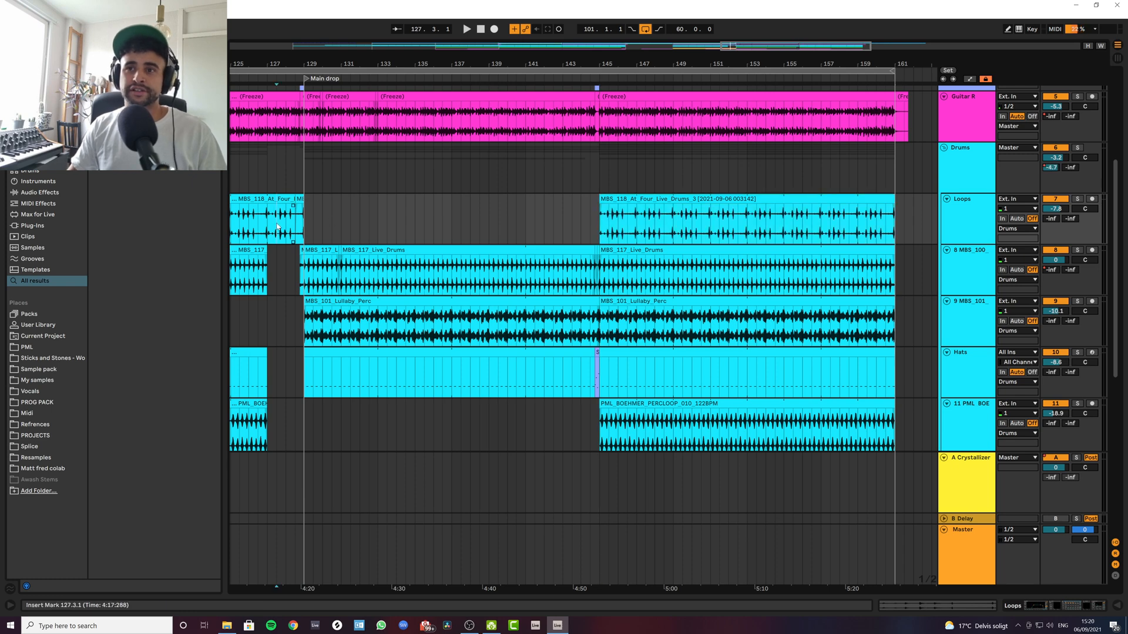
key(space)
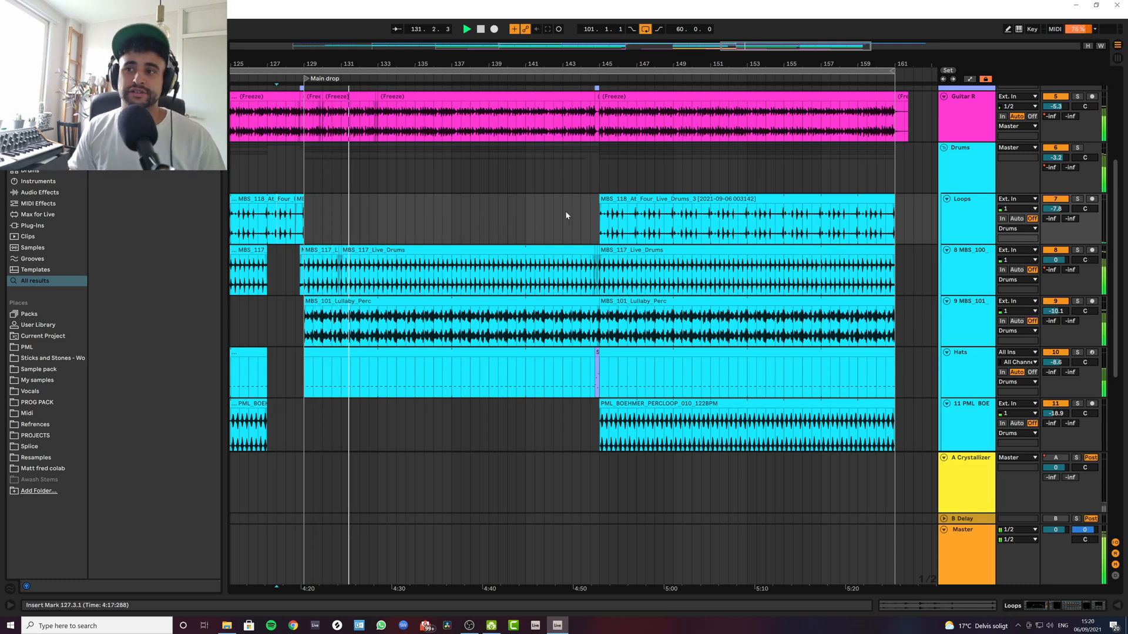
drag(599, 208, 379, 207)
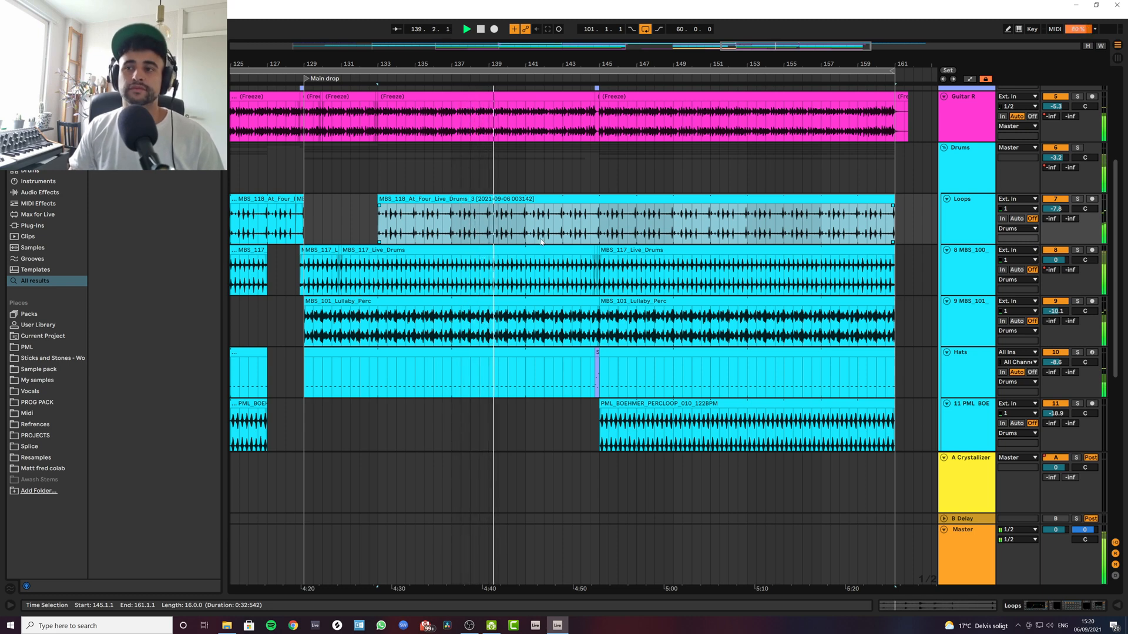
Step: Stop playback and audition the transition into the drop's second half from bar 144.1
click(513, 232)
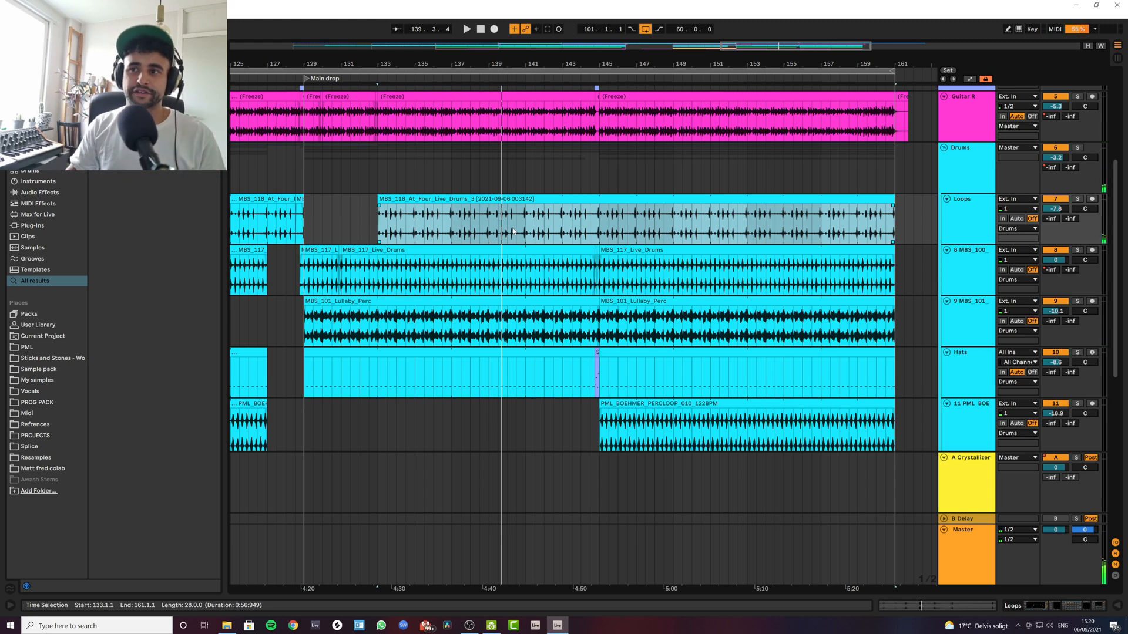
key(space)
click(584, 226)
key(space)
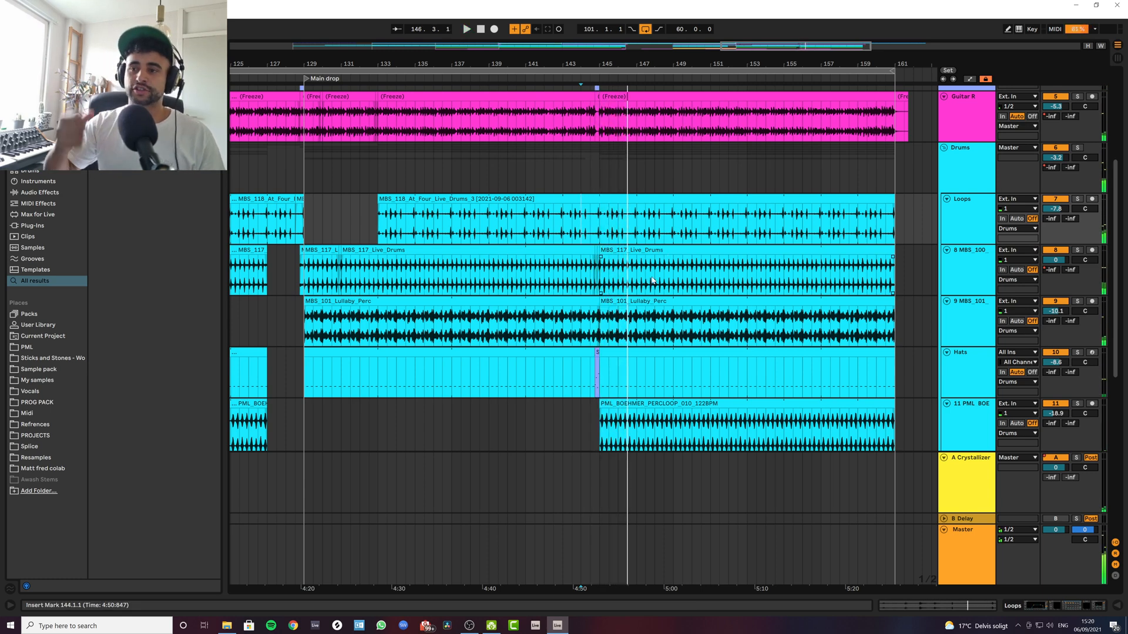
Step: Compare the drop without and with the PML_BOEHMER_PERCLOOP_010 layer by playing from bar 129.1 and bar 144.3
scroll(652, 280, down, 4)
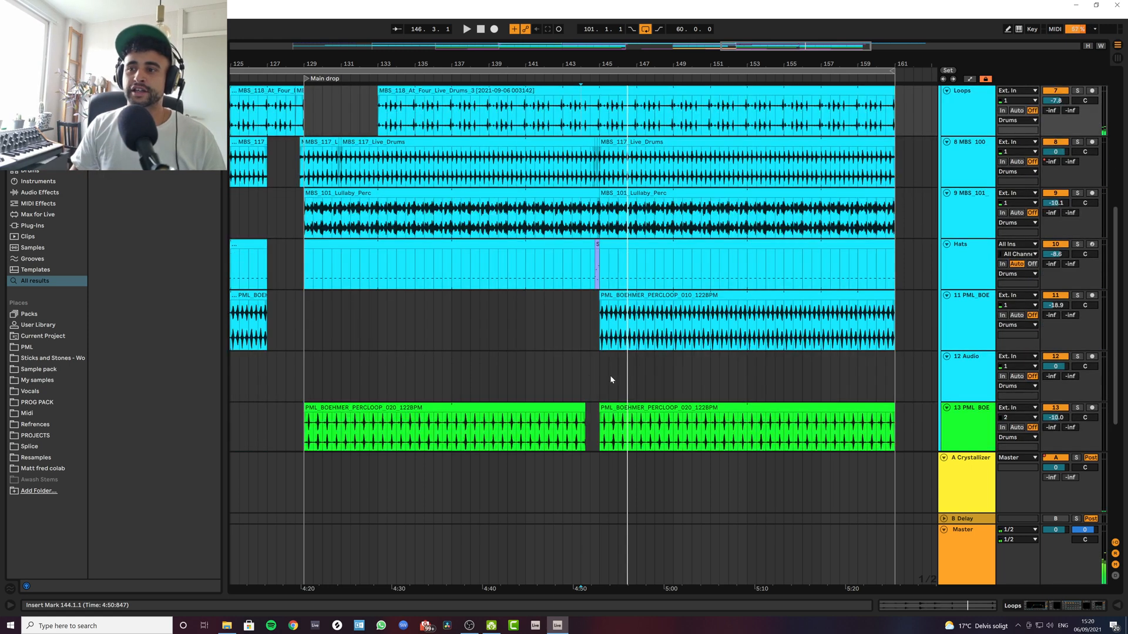
click(605, 297)
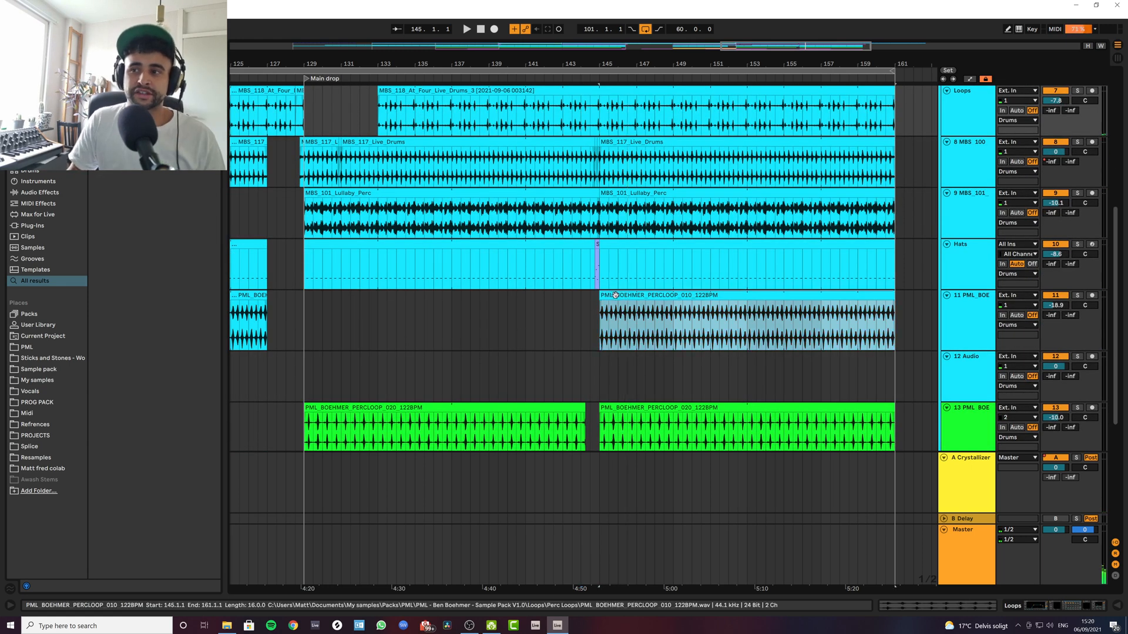
click(313, 321)
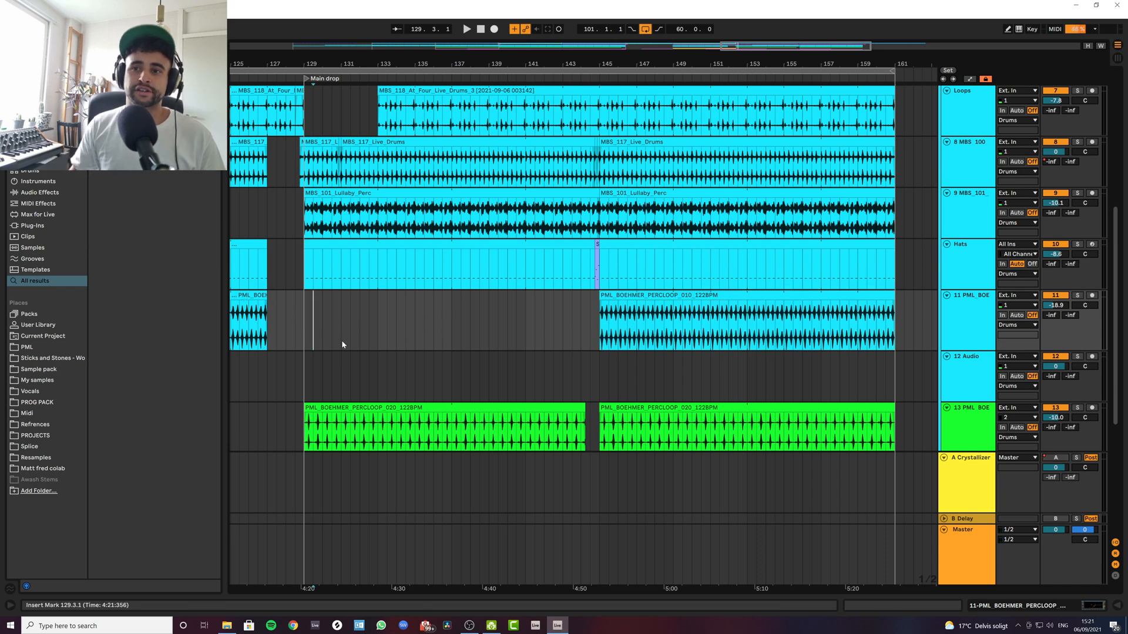
click(305, 322)
key(space)
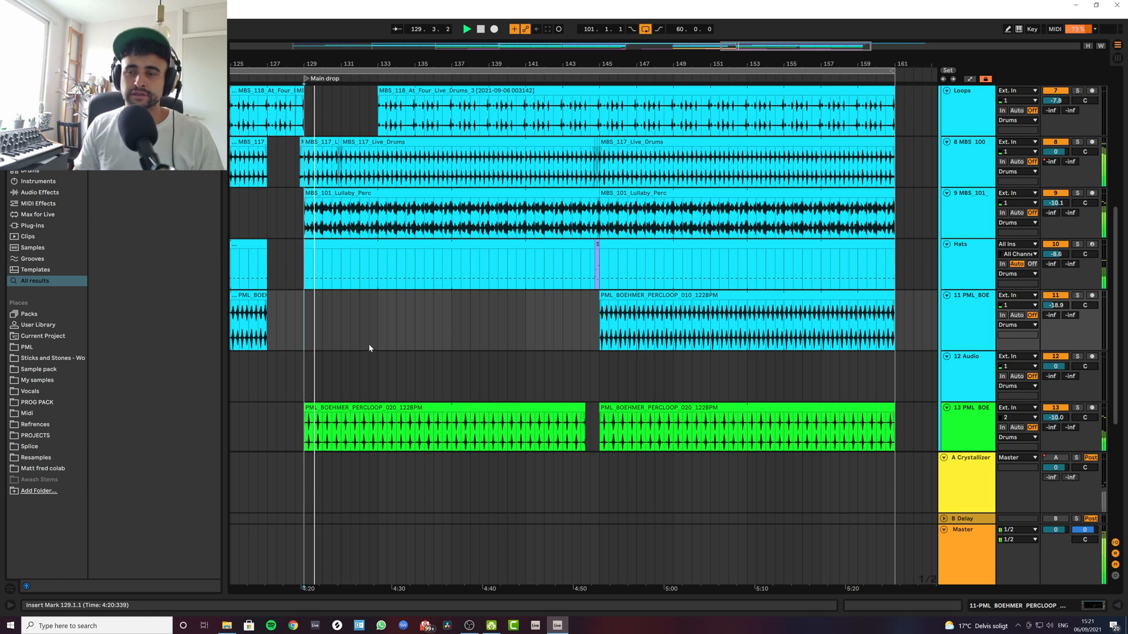
click(590, 320)
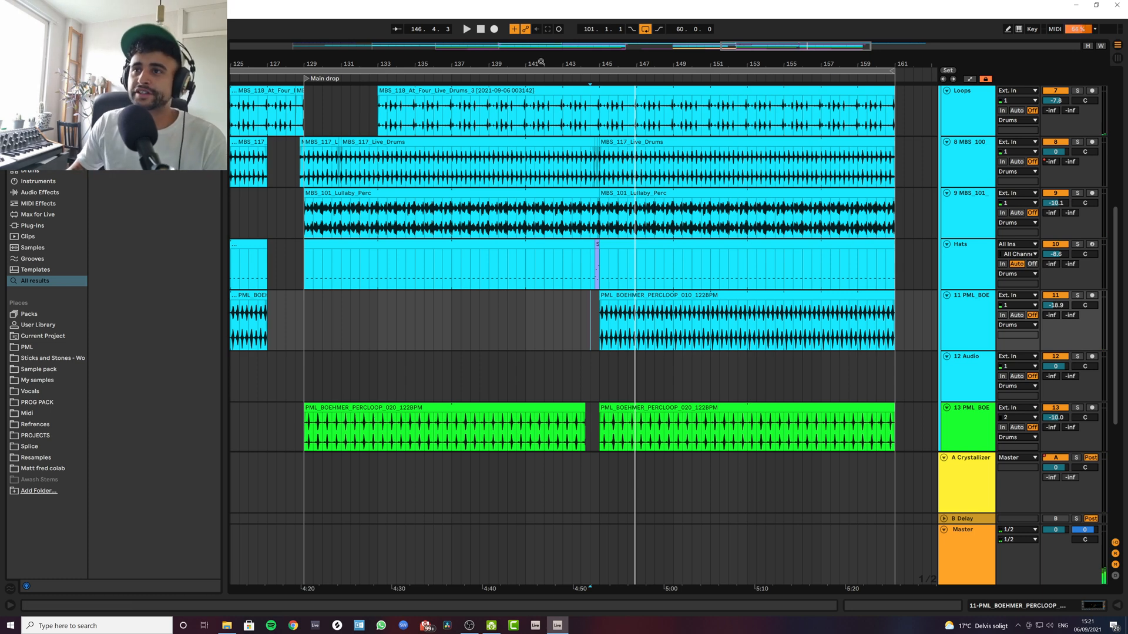
Step: Collapse the Drums group and select the Serum x64 track, with the bridge and main drop in view
drag(540, 64, 670, 17)
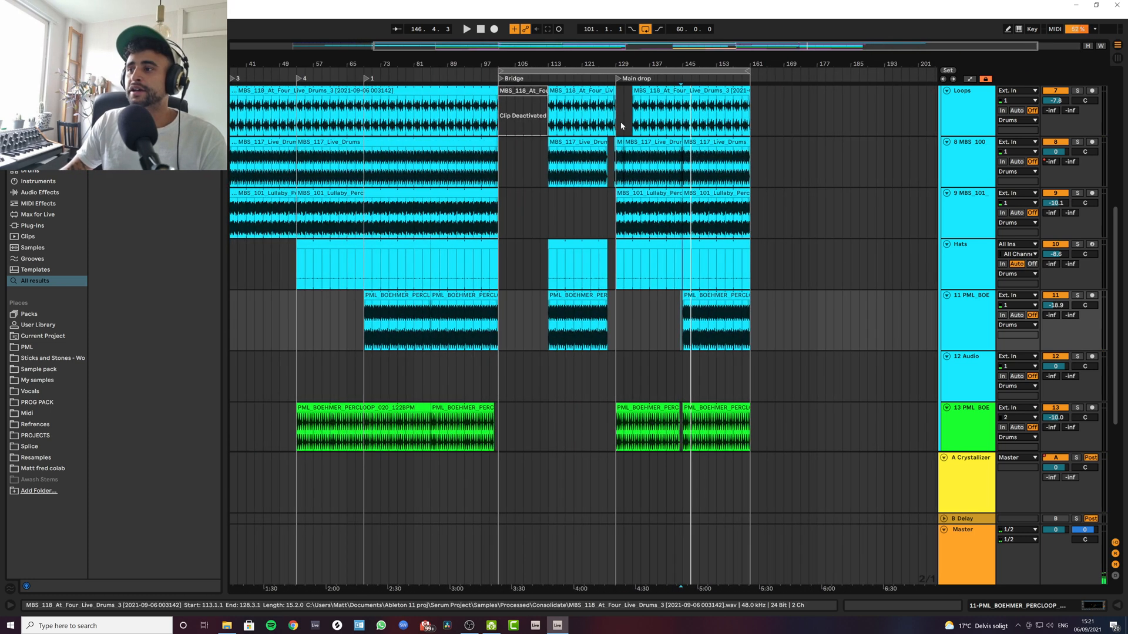
scroll(946, 125, up, 3)
click(944, 120)
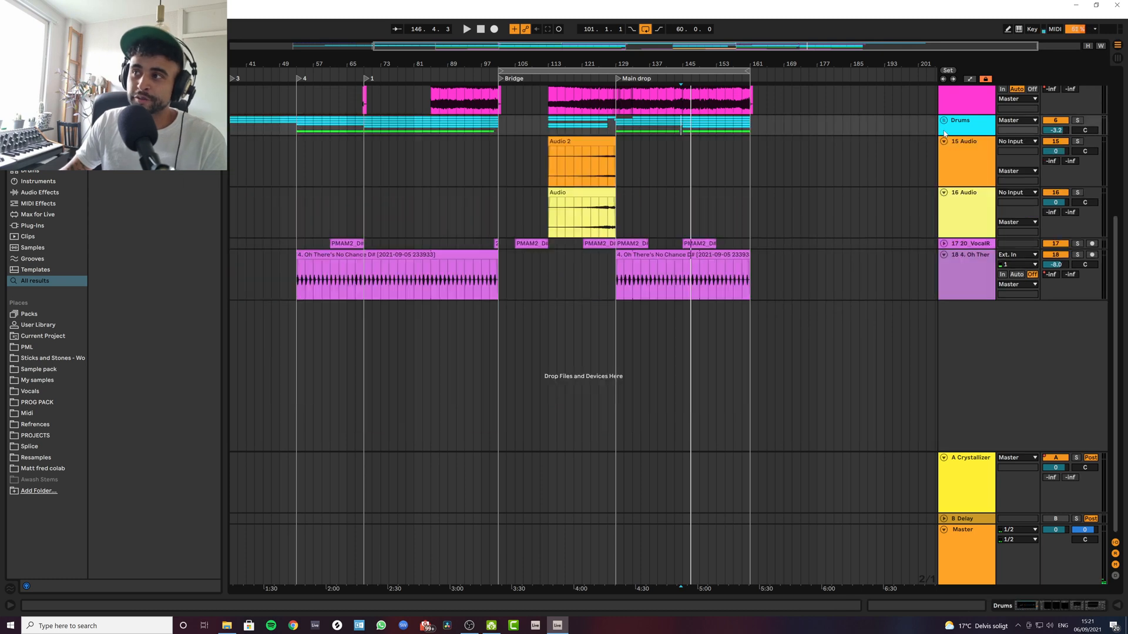
scroll(559, 216, up, 3)
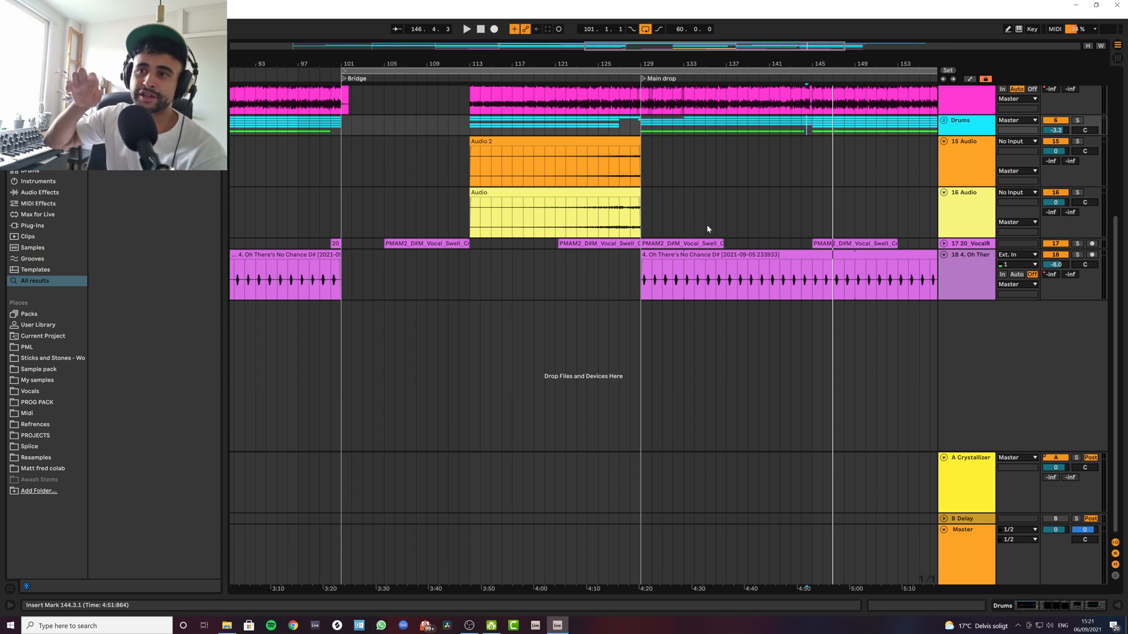
scroll(934, 177, up, 5)
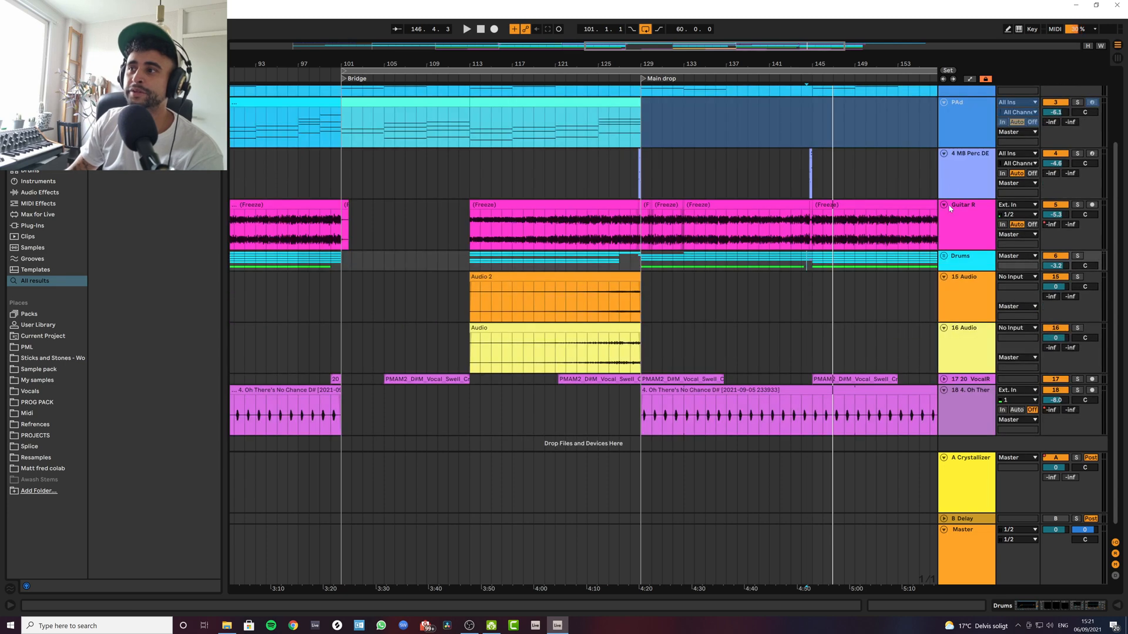
scroll(954, 144, up, 1)
click(966, 166)
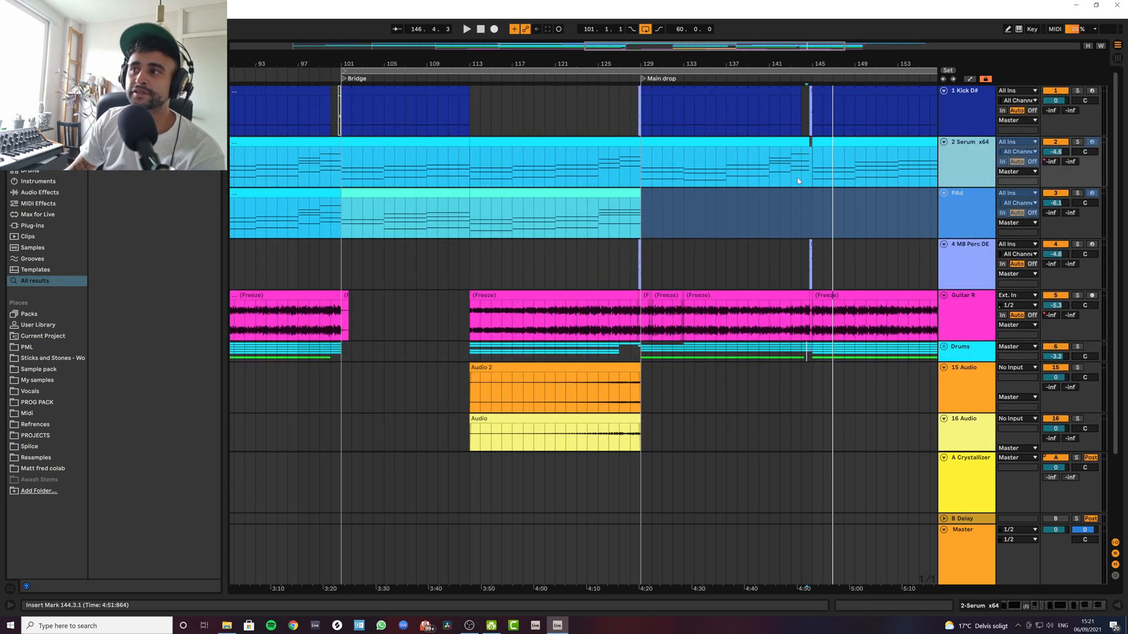